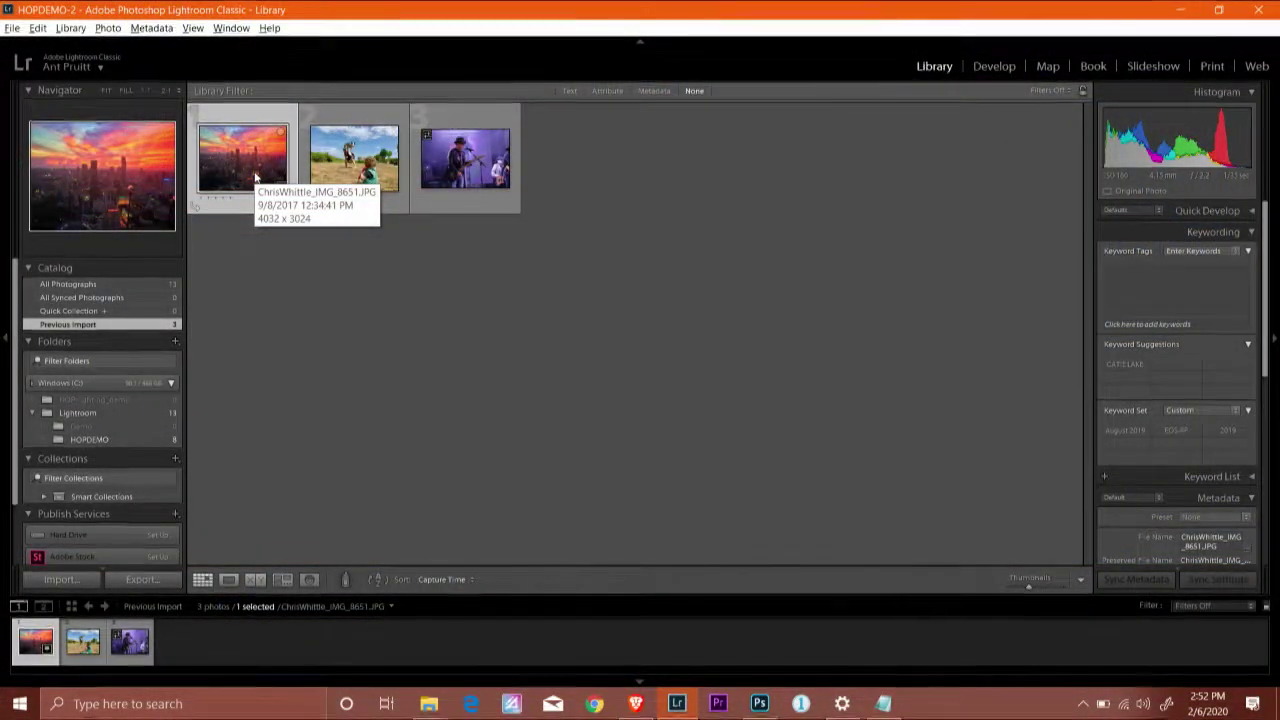
{"action": "left_click", "coordinate": [990, 69]}
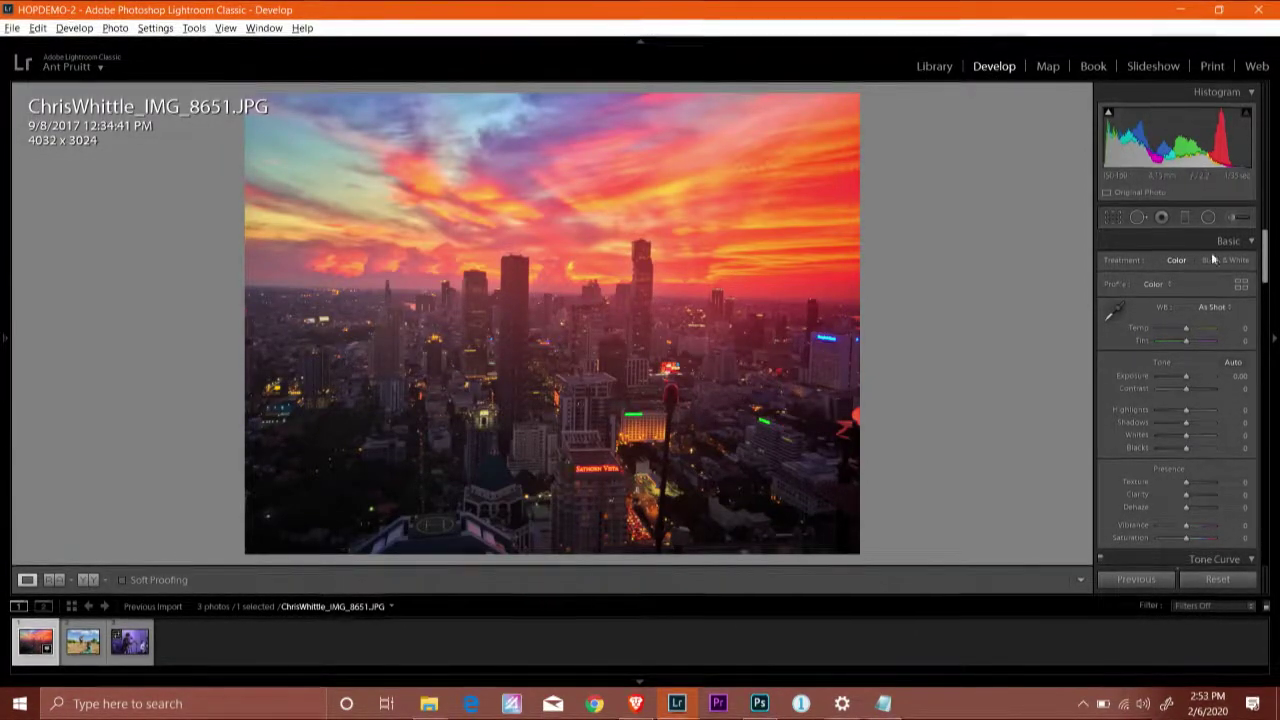
Raise the sunset photo's Dehaze to about +43 and enter crop-and-straighten mode.
{"action": "left_click_drag", "start_coordinate": [1265, 255], "coordinate": [1265, 281]}
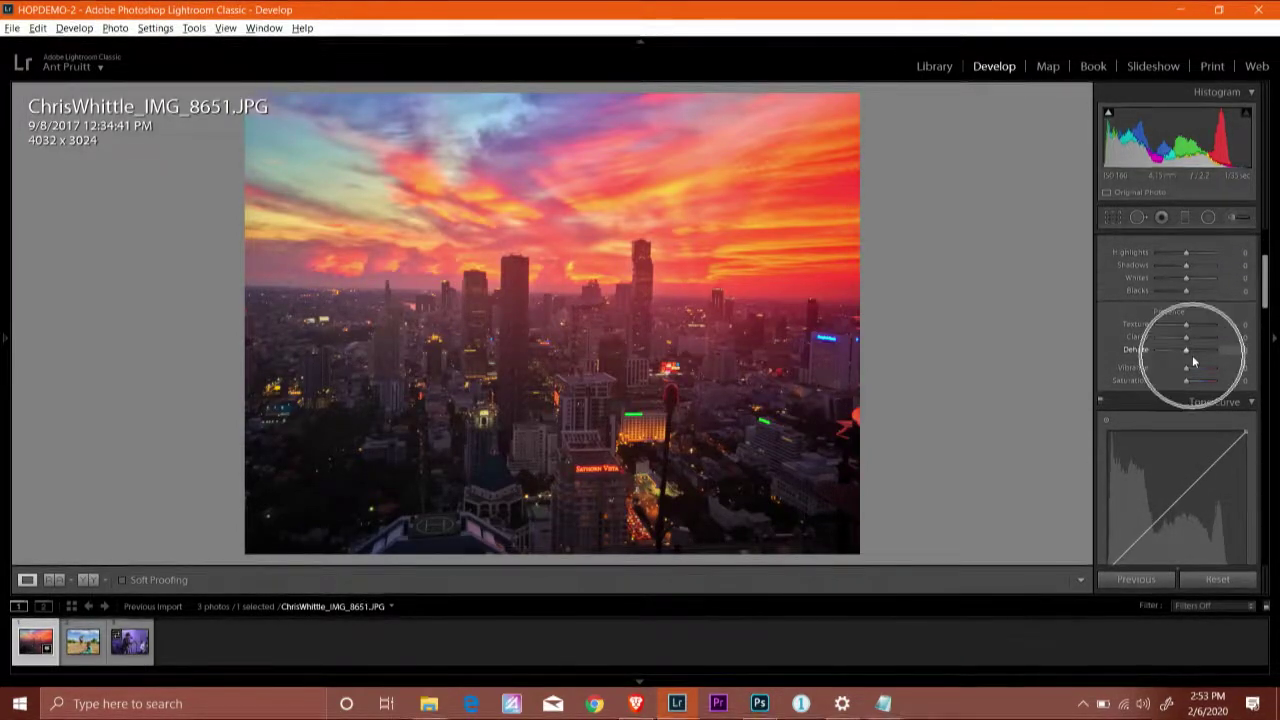
{"action": "left_click_drag", "start_coordinate": [1186, 351], "coordinate": [1198, 354]}
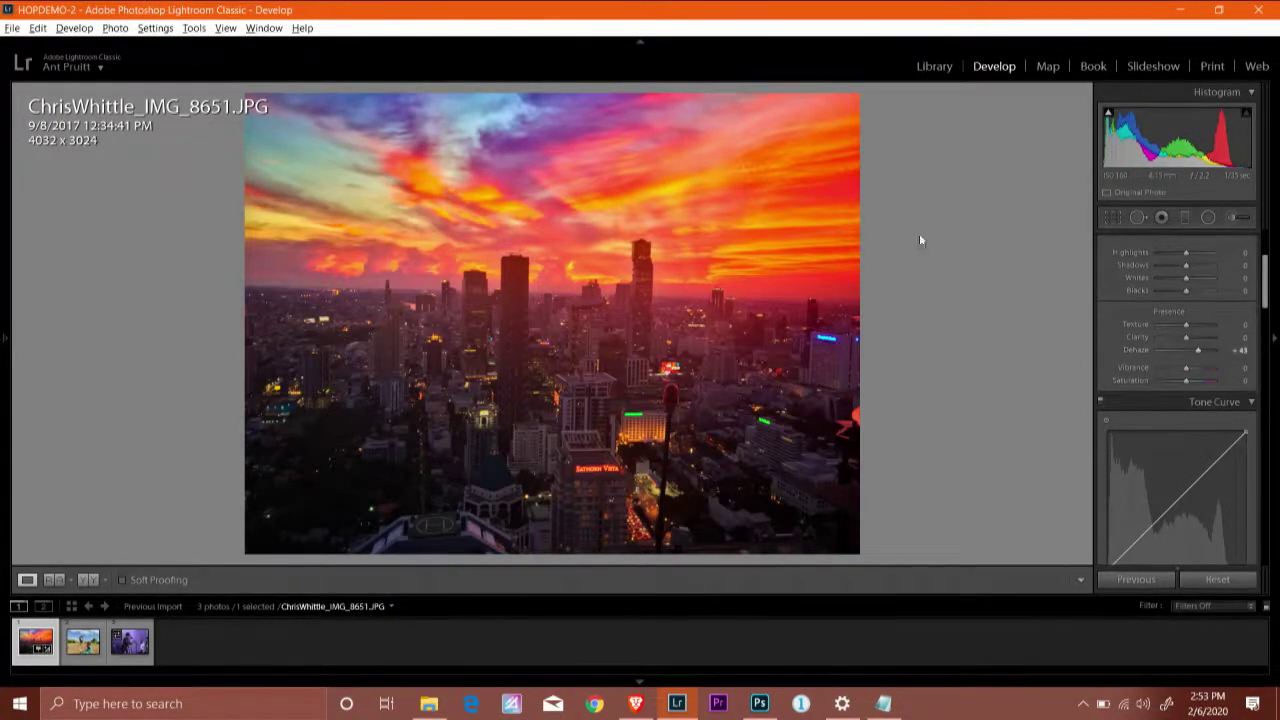
{"action": "left_click", "coordinate": [1113, 218]}
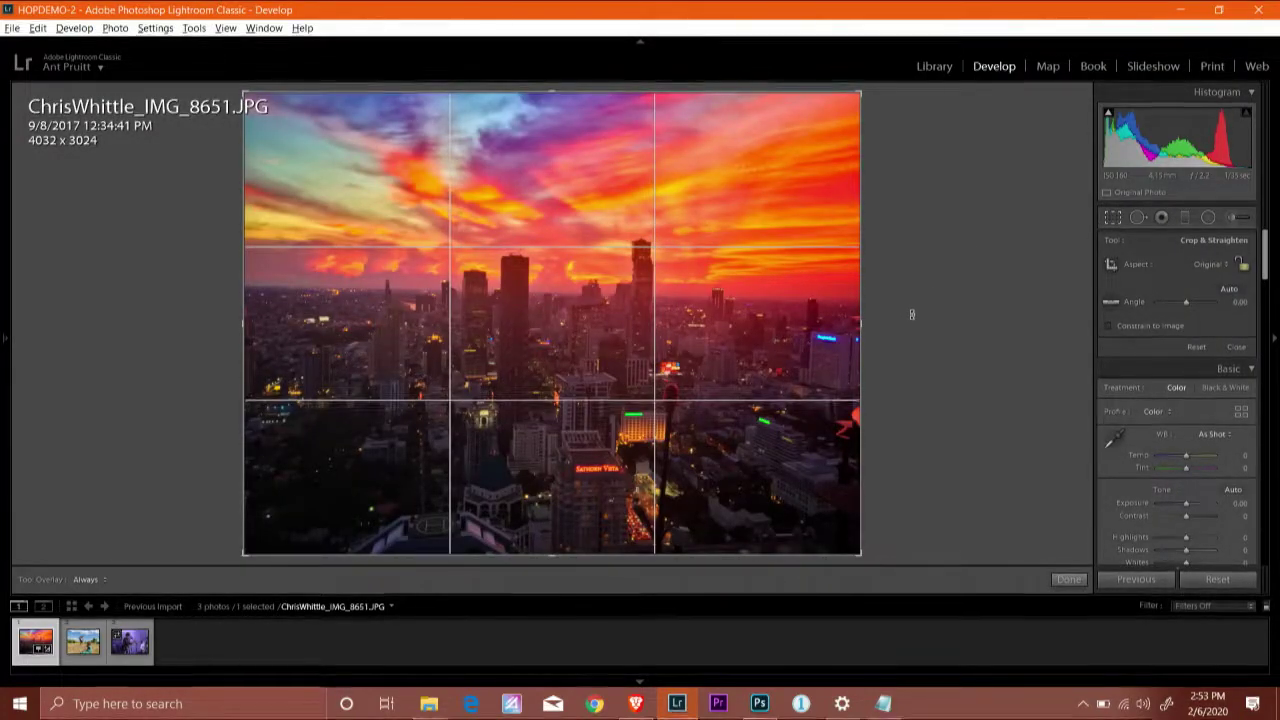
Try a straightening rotation, then undo it to keep the photo unrotated at 4032 x 3024.
{"action": "left_click_drag", "start_coordinate": [911, 314], "coordinate": [911, 309]}
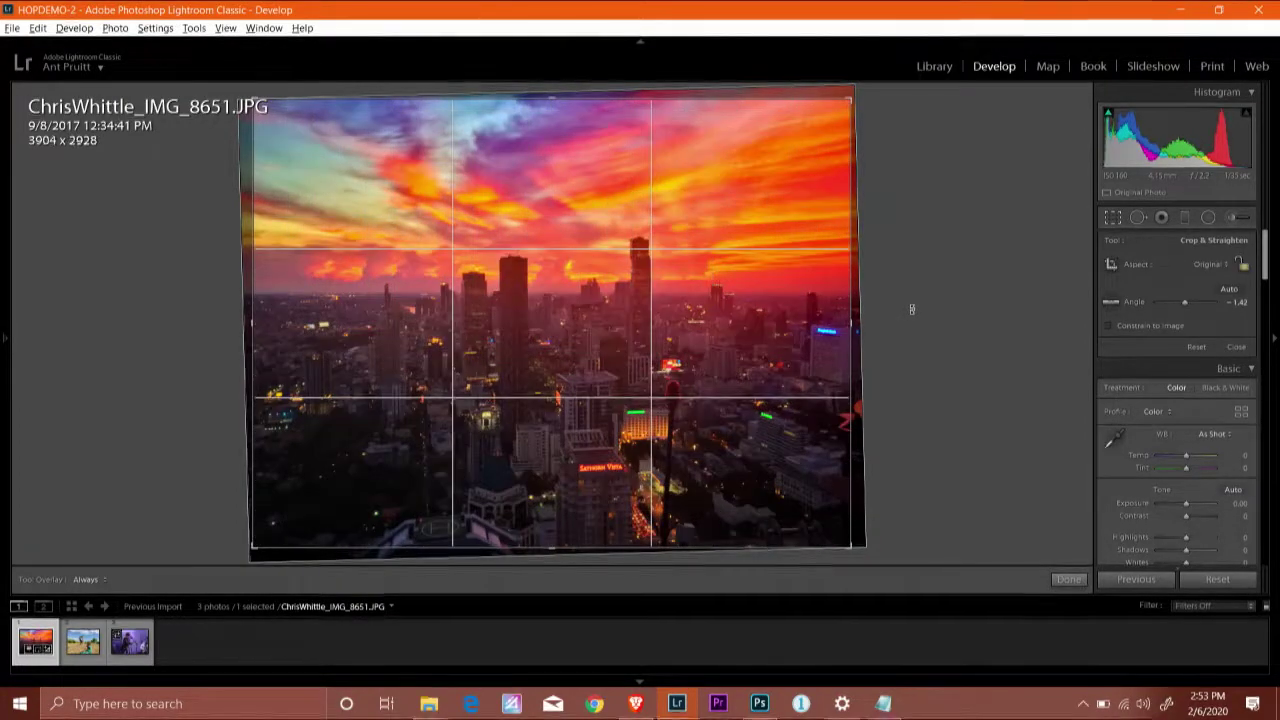
{"action": "key", "text": "Return"}
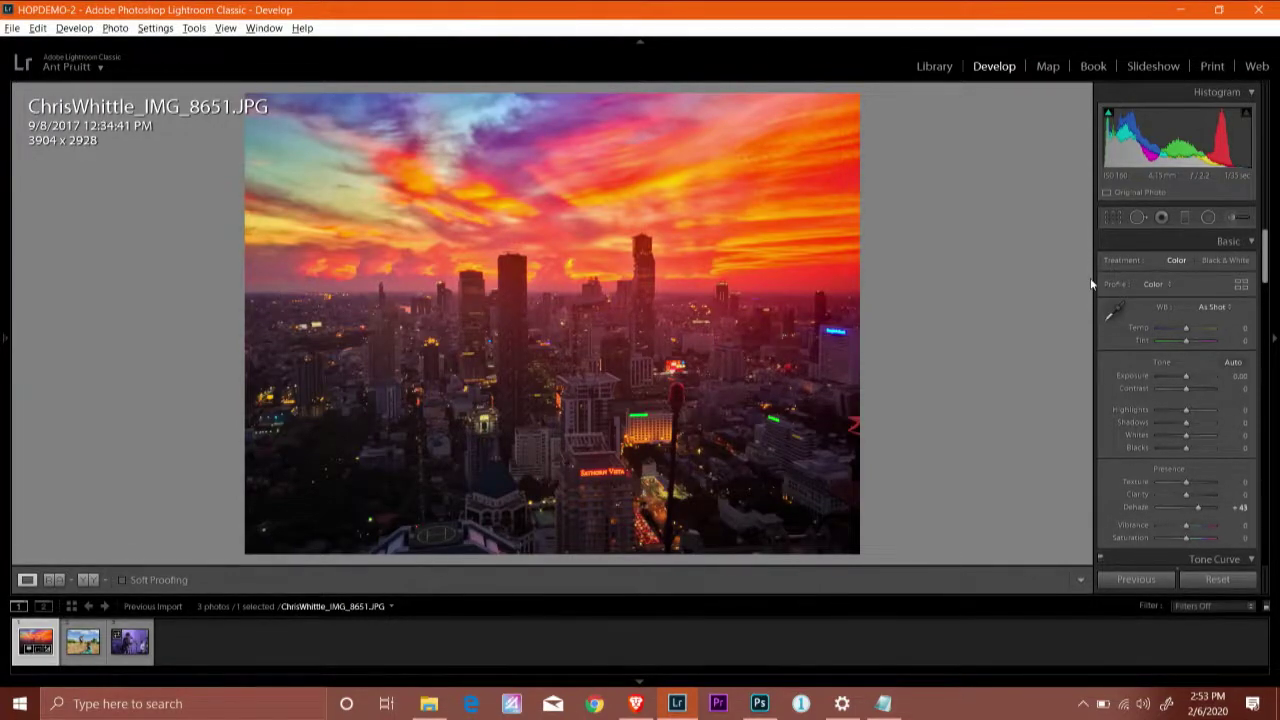
{"action": "key", "text": "ctrl+z"}
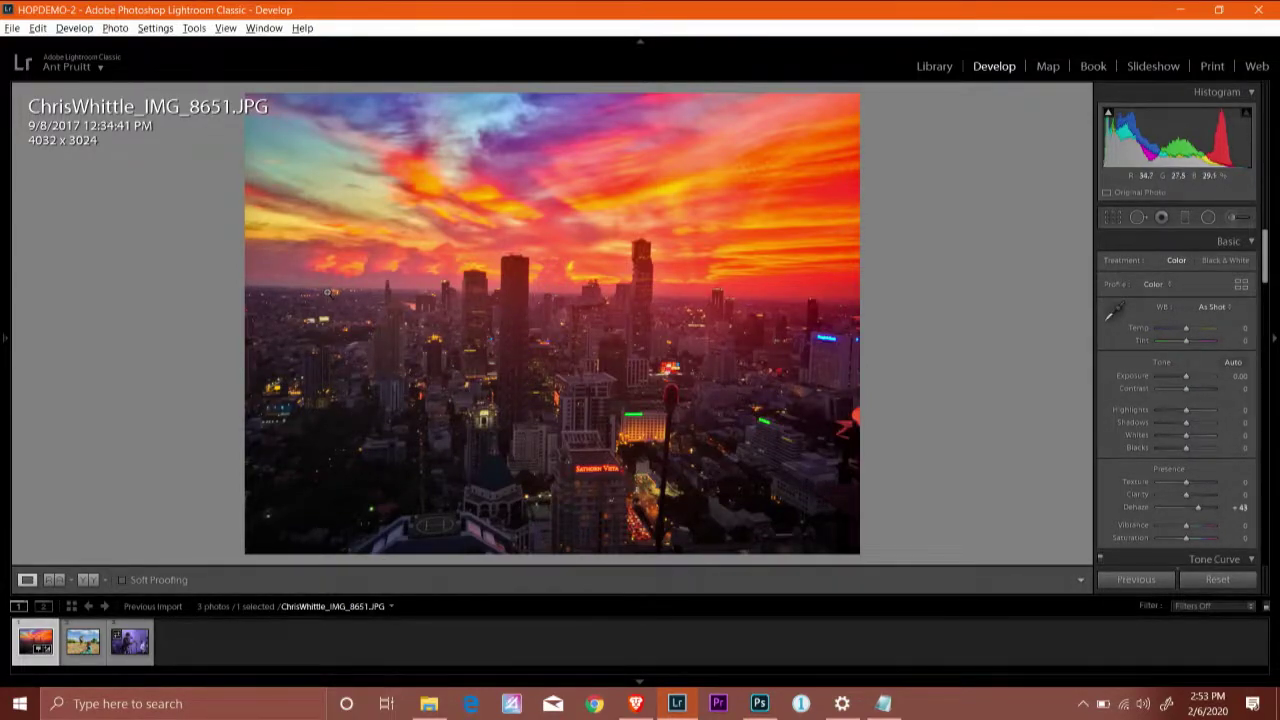
{"action": "left_click", "coordinate": [328, 292]}
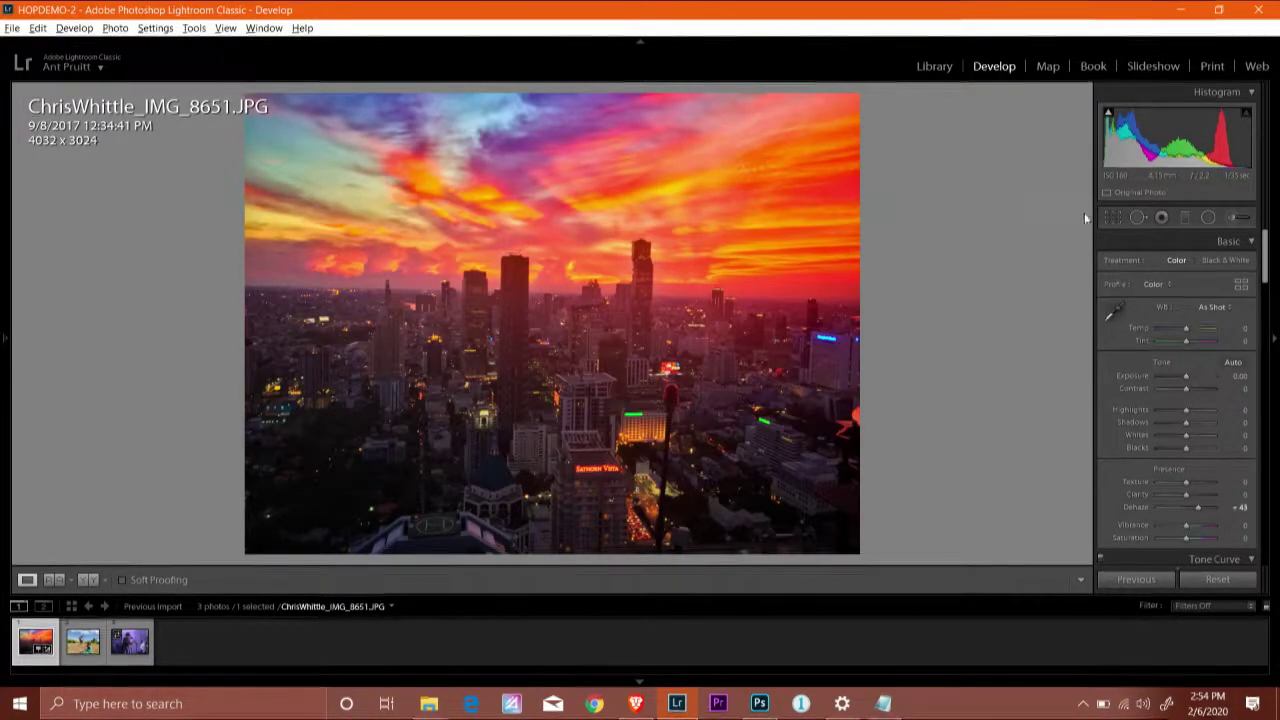
Straighten the skyline by about -1.82° and apply the crop at 3870 x 2902.
{"action": "left_click", "coordinate": [1116, 216]}
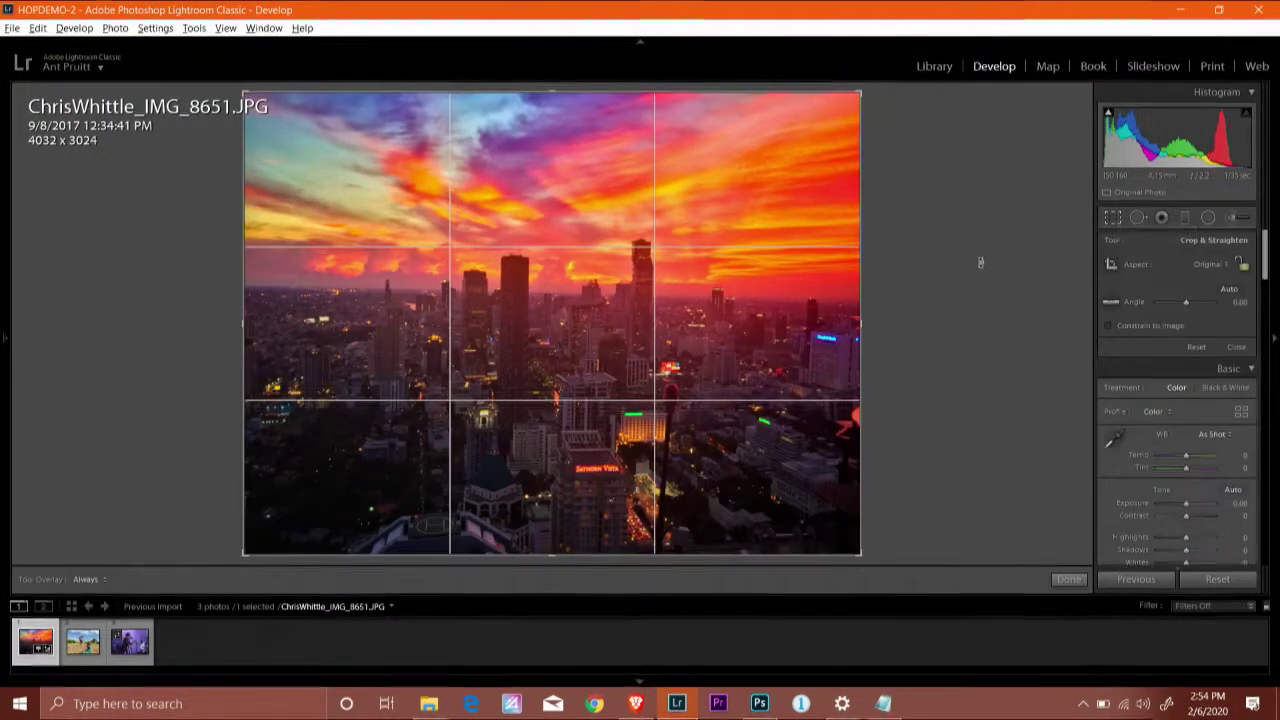
{"action": "left_click_drag", "start_coordinate": [971, 284], "coordinate": [538, 343]}
{"action": "key", "text": "ctrl+z"}
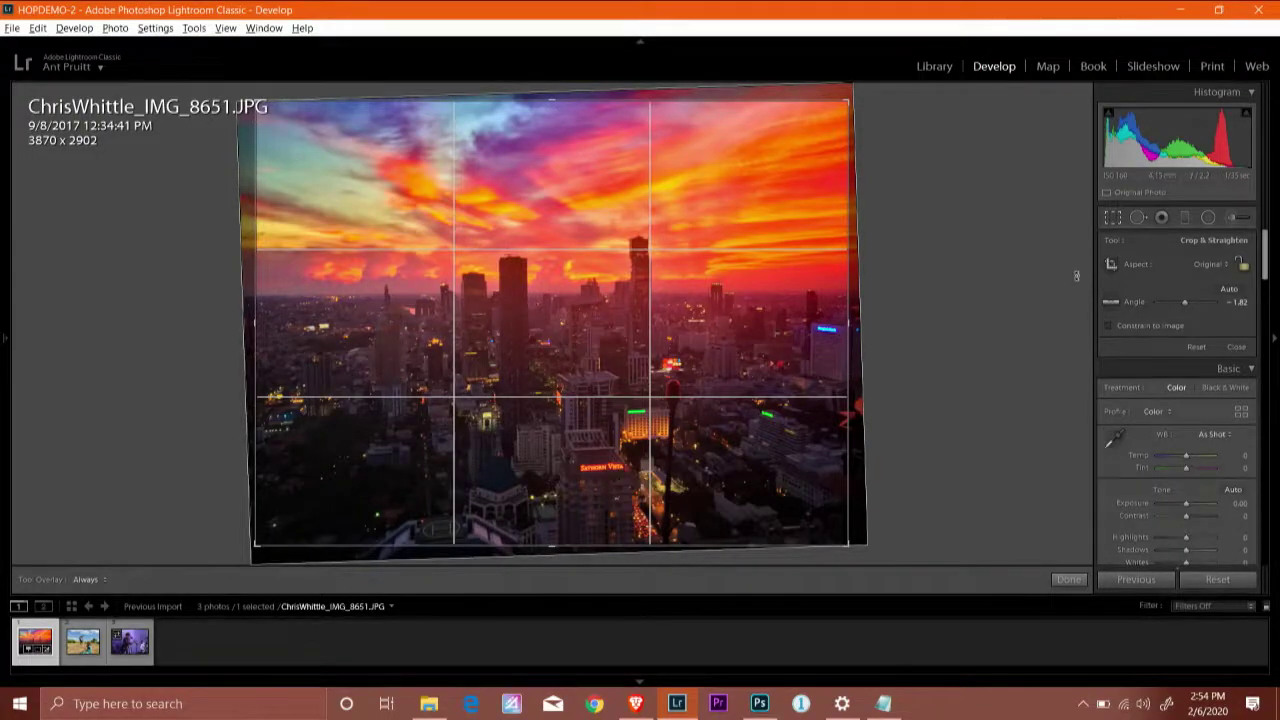
{"action": "key", "text": "Return"}
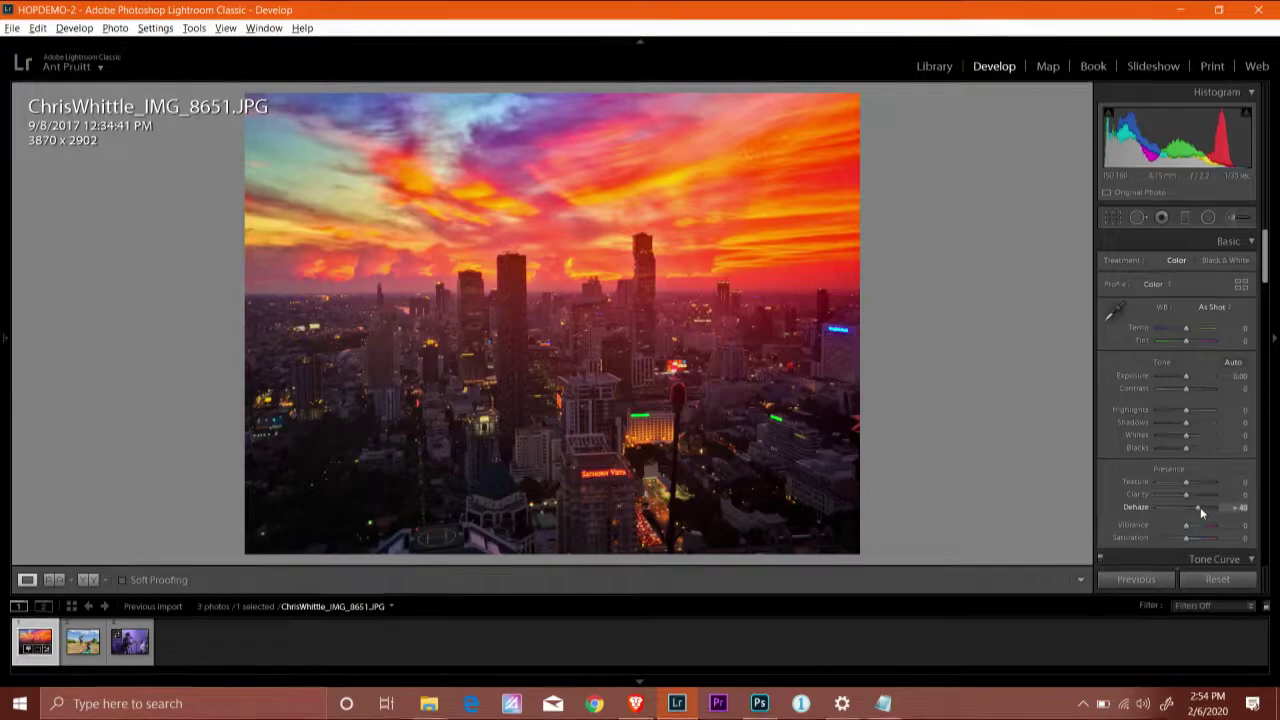
Lower the city photo's Dehaze to about -30 for a slight haze.
{"action": "left_click_drag", "start_coordinate": [1196, 508], "coordinate": [1182, 513]}
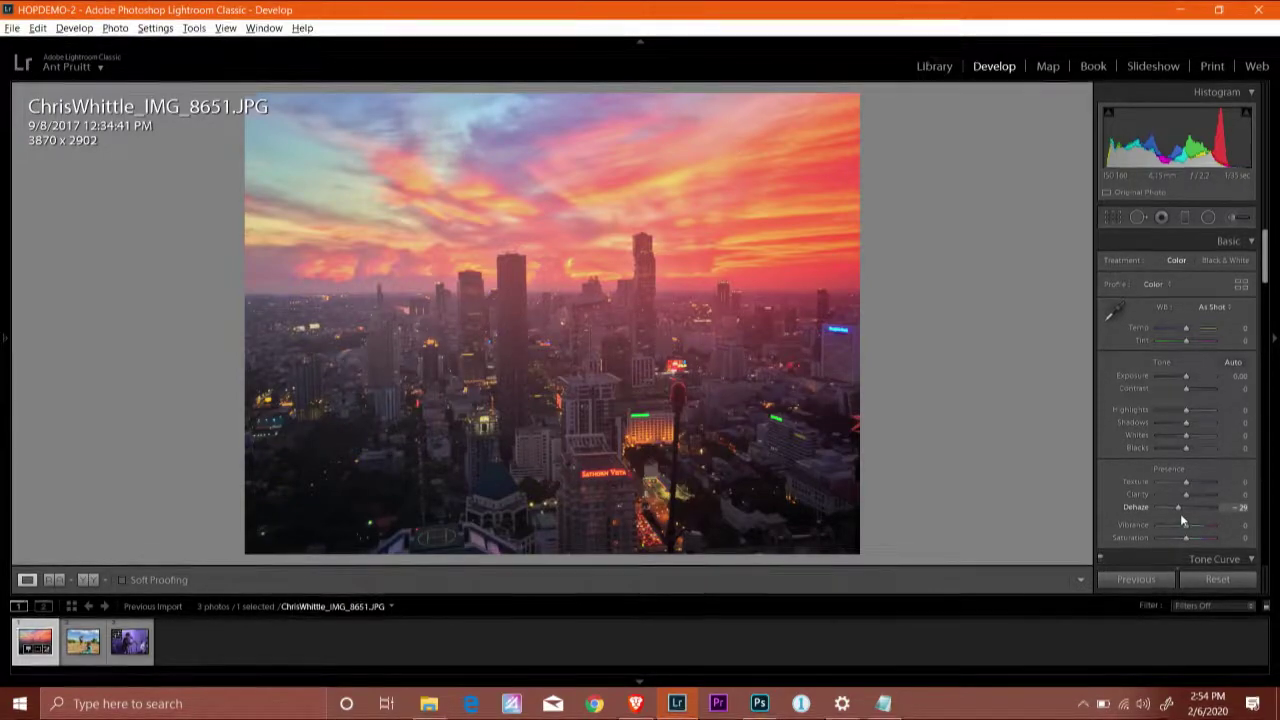
{"action": "left_click_drag", "start_coordinate": [1180, 513], "coordinate": [1178, 513]}
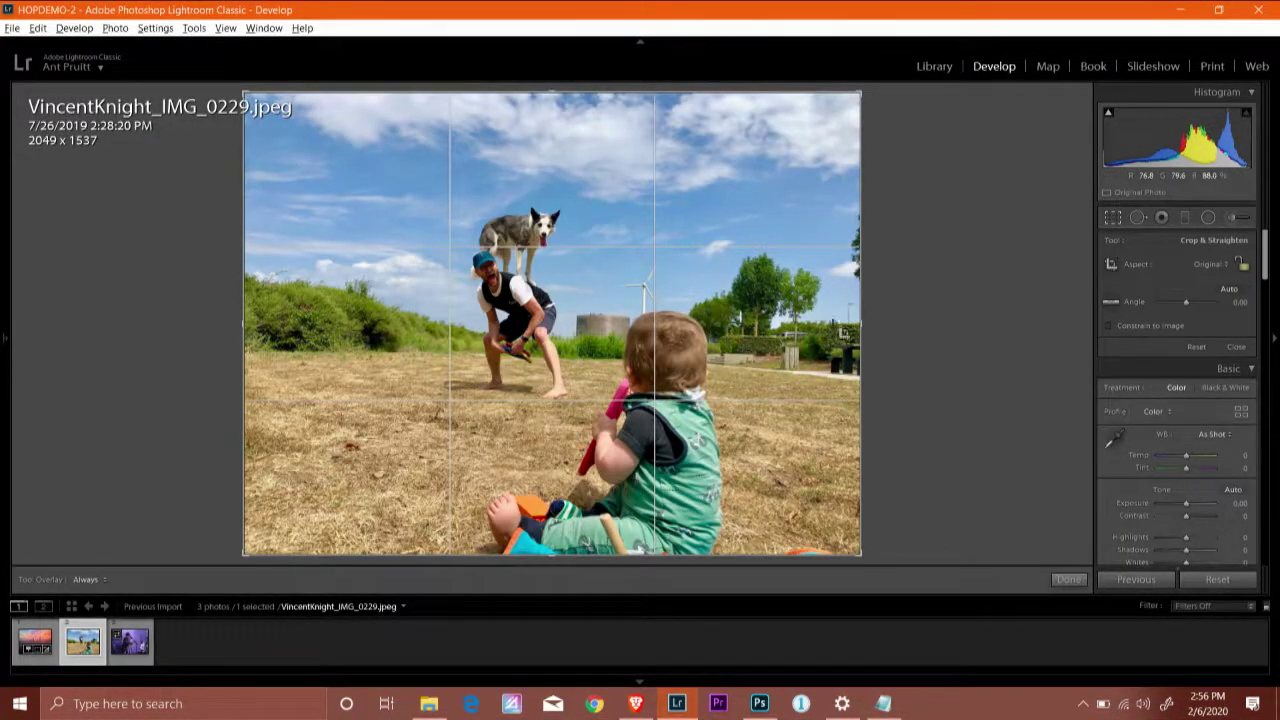
Trim the park photo's right crop edge and apply the crop at 1952 x 1507.
{"action": "left_click_drag", "start_coordinate": [857, 331], "coordinate": [892, 321]}
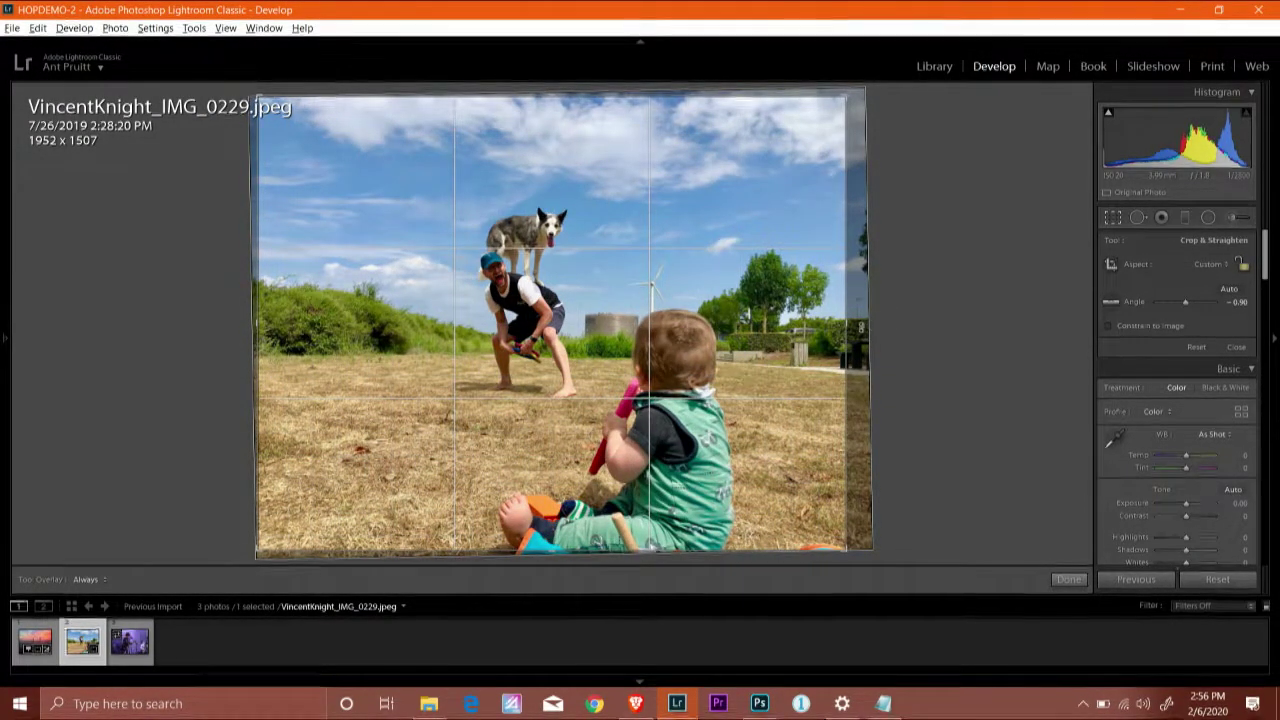
{"action": "left_click", "coordinate": [1114, 220]}
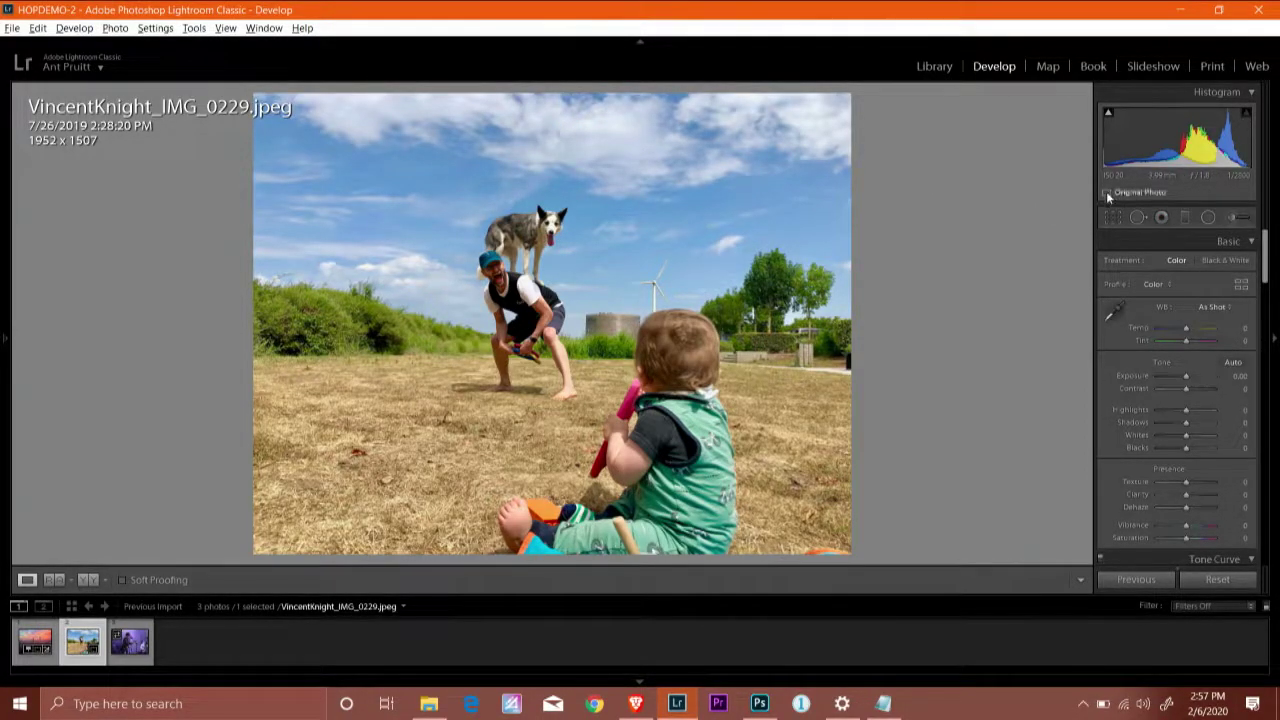
Heal out the wind turbine and several small specks in the park photo's sky.
{"action": "left_click", "coordinate": [1140, 220]}
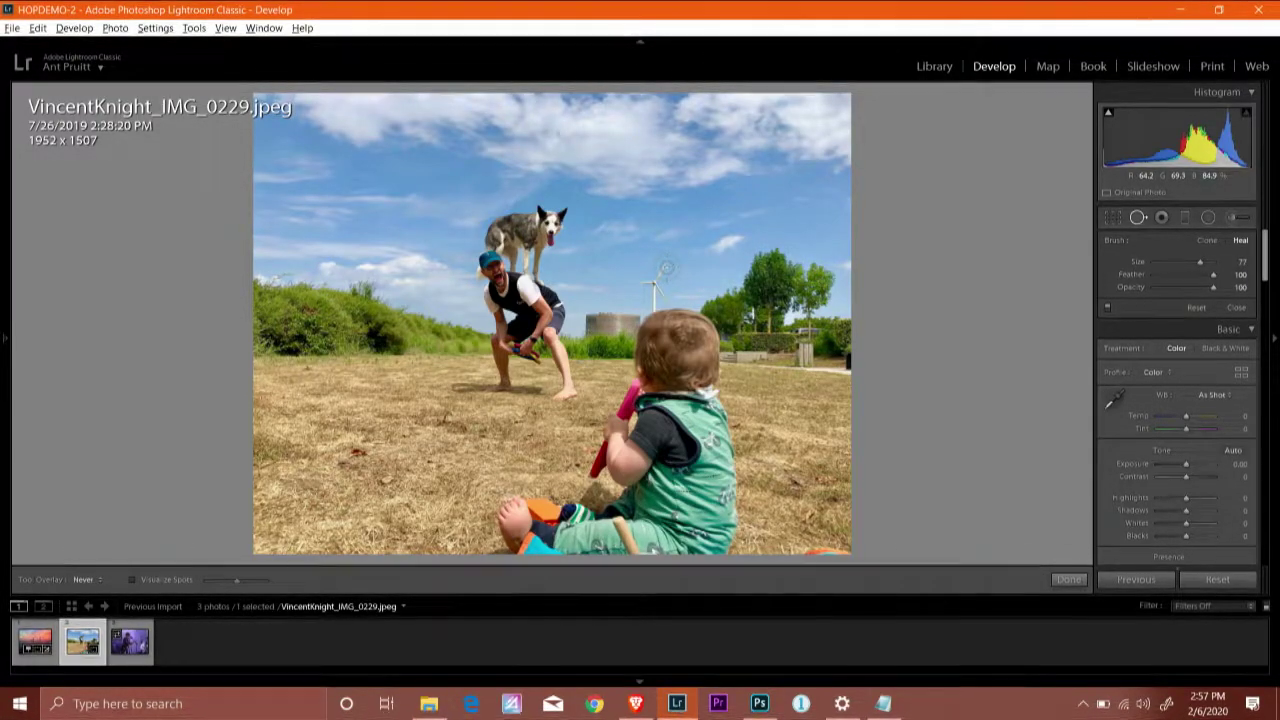
{"action": "mouse_move", "coordinate": [666, 268]}
{"action": "left_mouse_down"}
{"action": "mouse_move", "coordinate": [642, 285]}
{"action": "mouse_move", "coordinate": [652, 295]}
{"action": "left_mouse_up"}
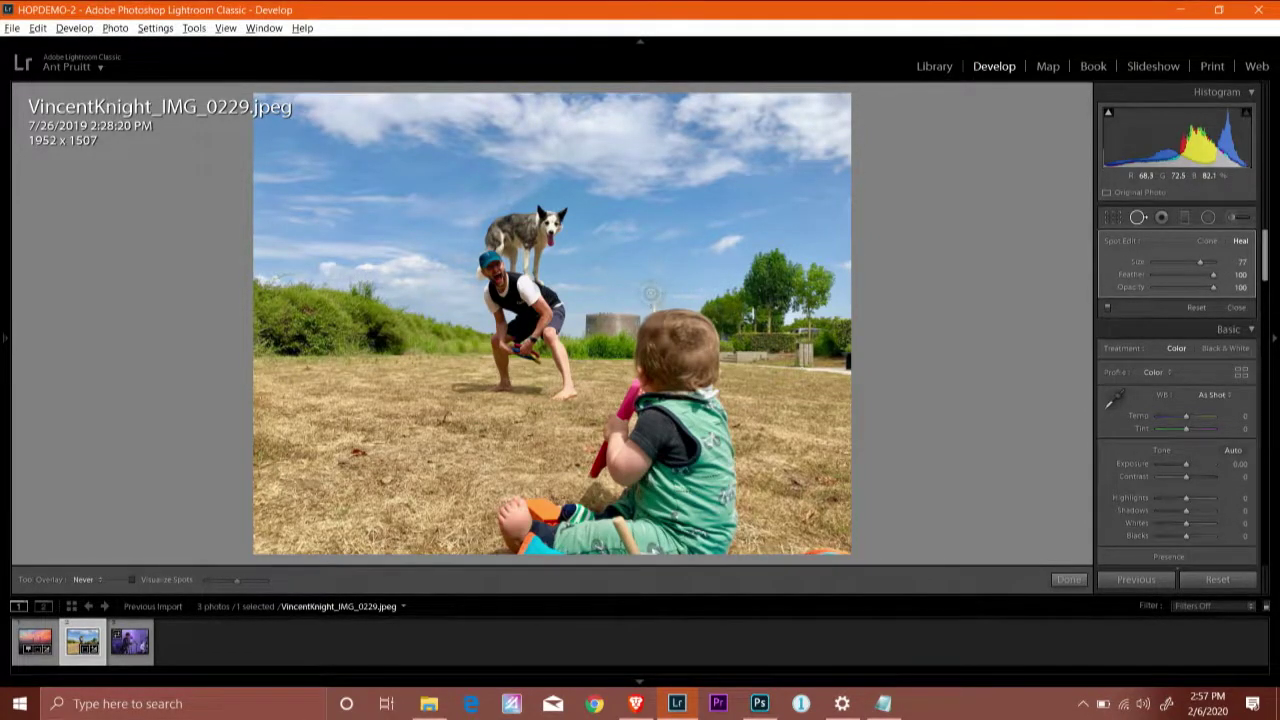
{"action": "key", "text": "ctrl+equal"}
{"action": "key", "text": "ctrl+equal"}
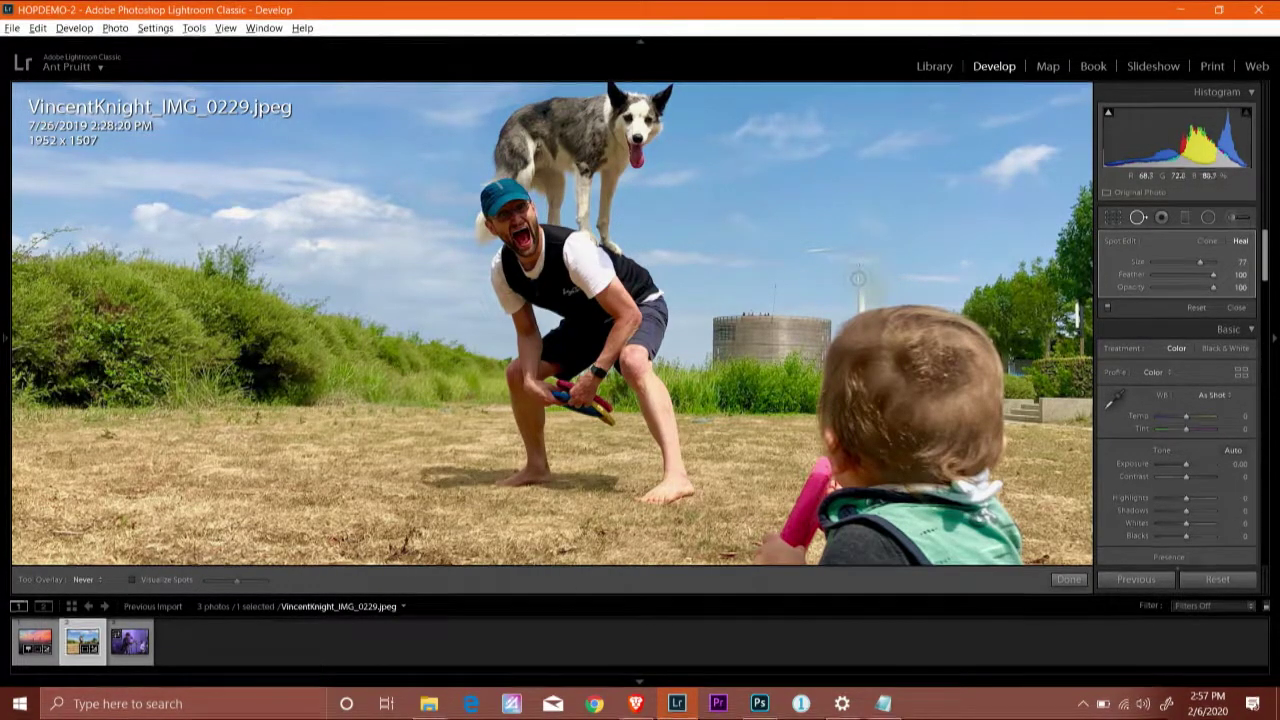
{"action": "scroll", "coordinate": [856, 290], "scroll_direction": "down", "scroll_amount": 2}
{"action": "left_click", "coordinate": [823, 247]}
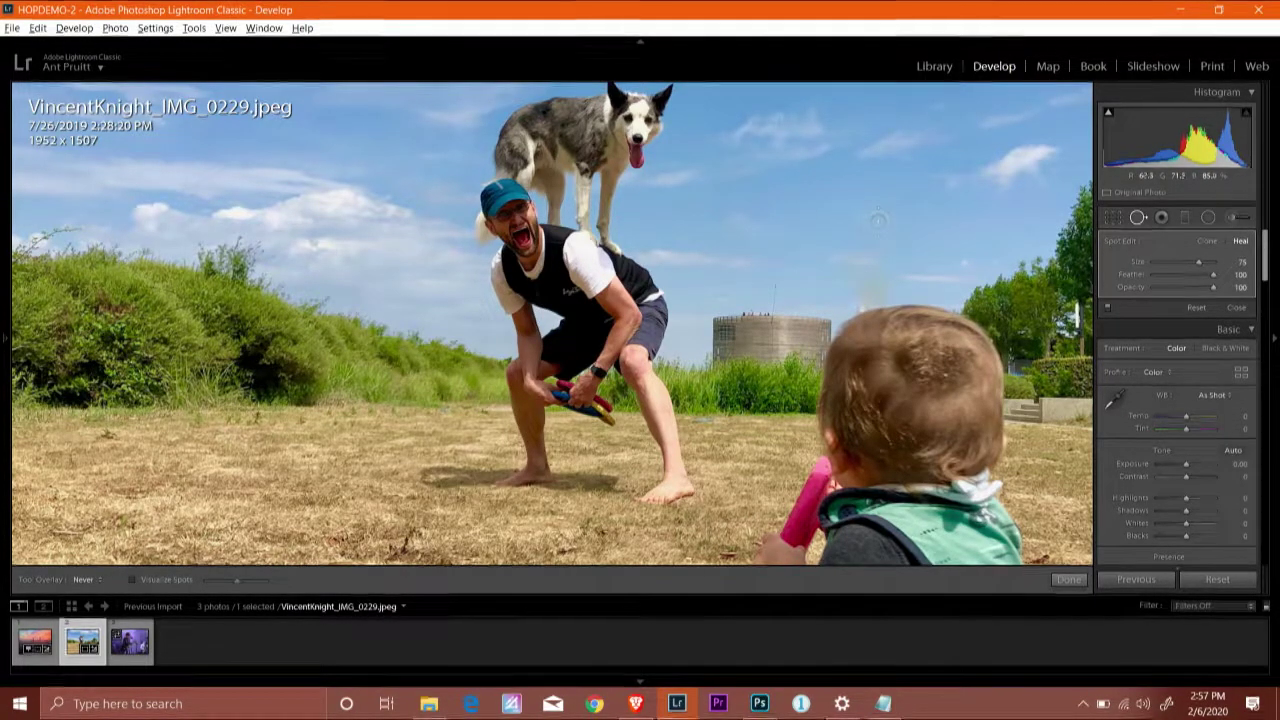
{"action": "left_click", "coordinate": [890, 207]}
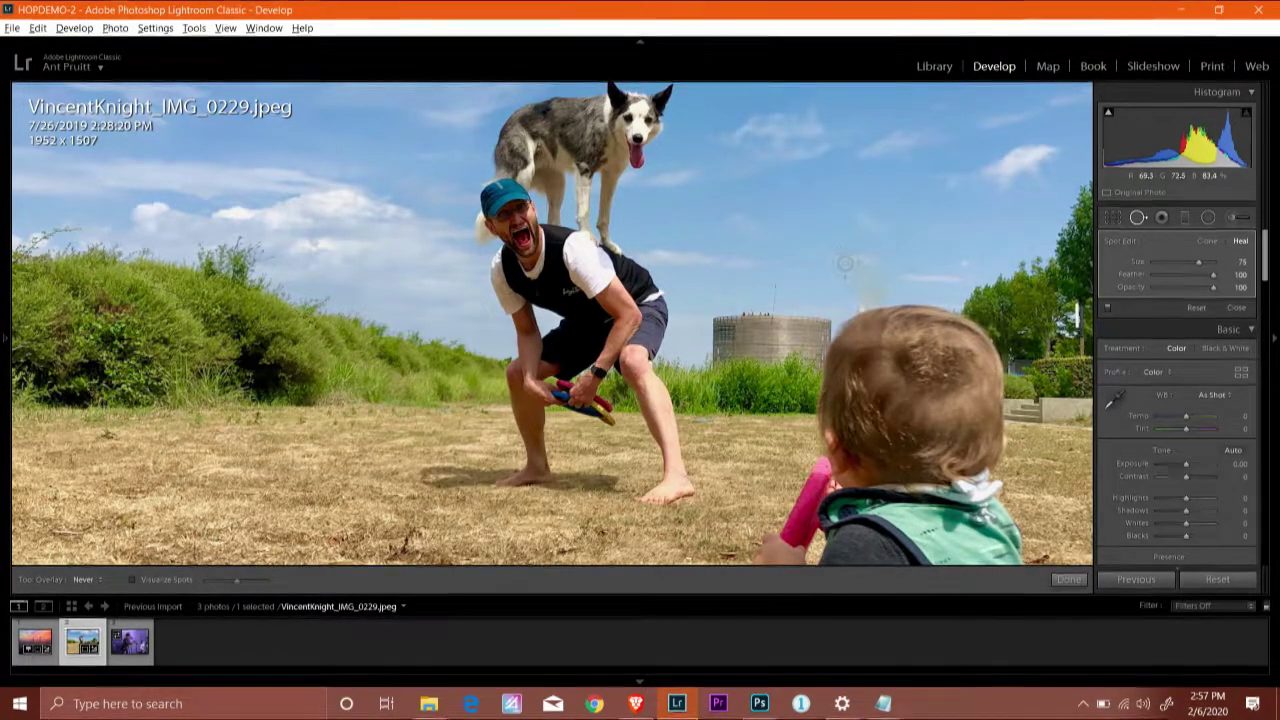
{"action": "left_click_drag", "start_coordinate": [840, 257], "coordinate": [816, 253]}
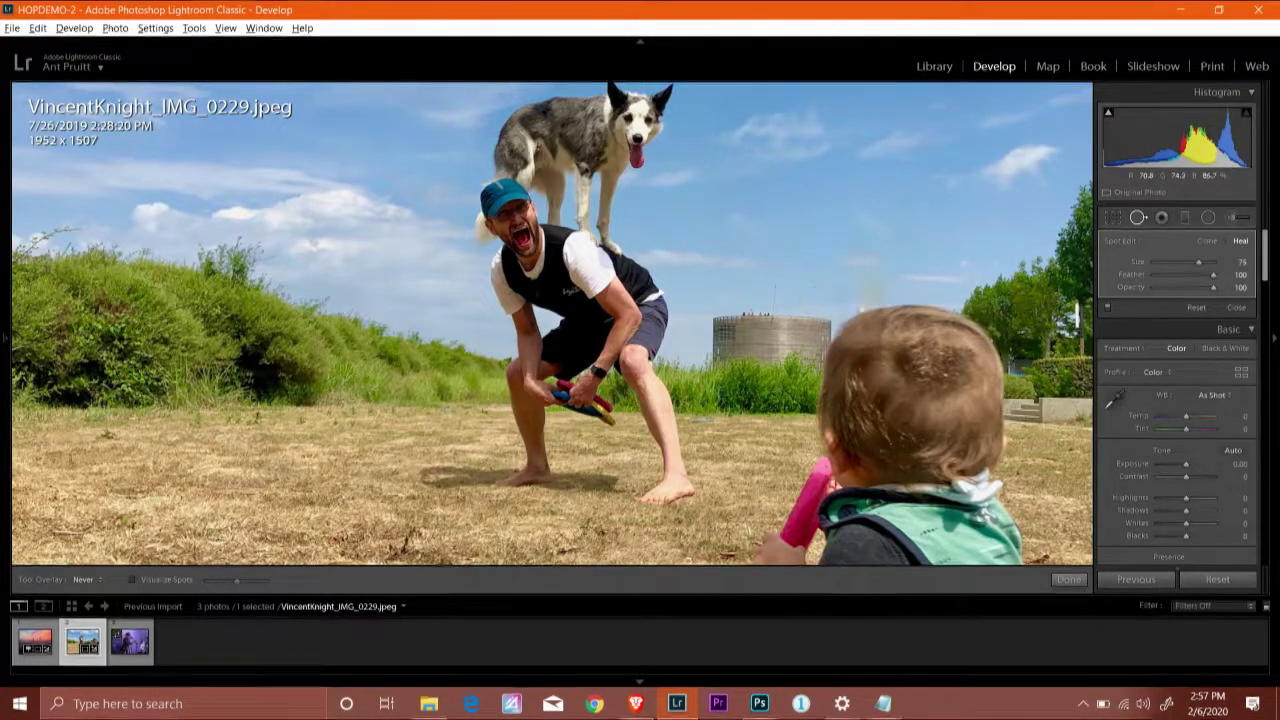
{"action": "left_click", "coordinate": [860, 299]}
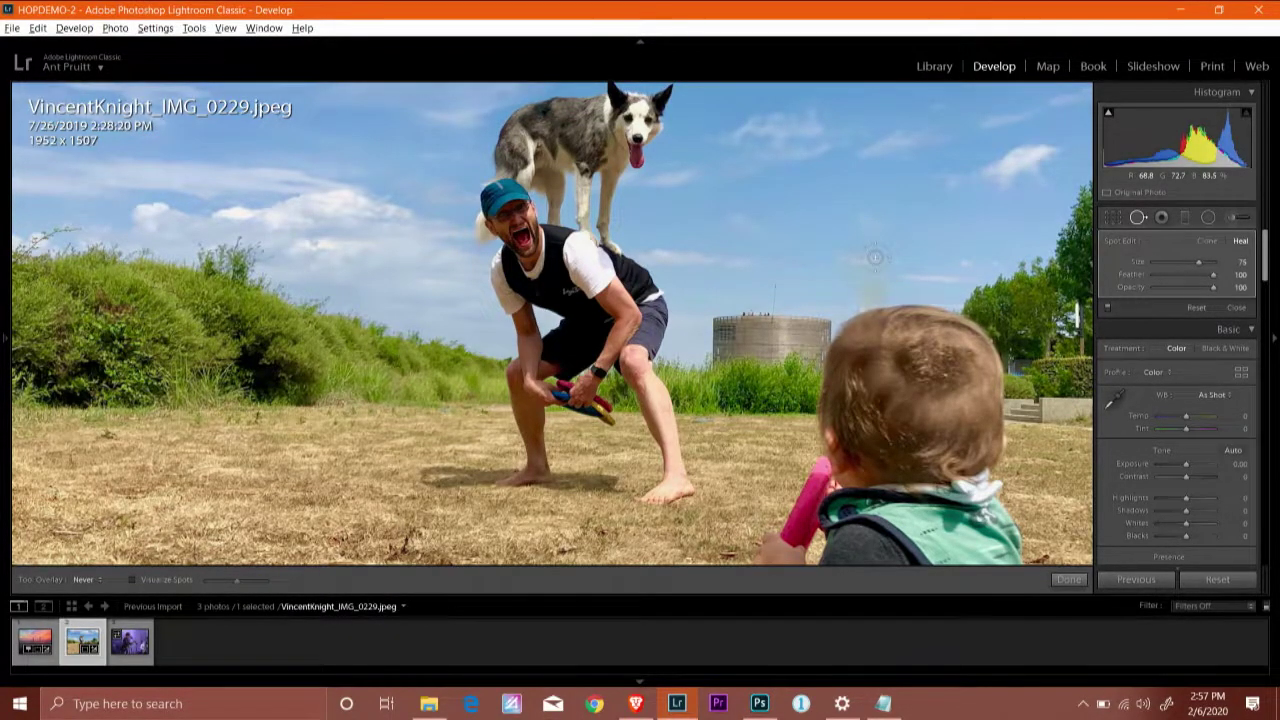
{"action": "key", "text": "z"}
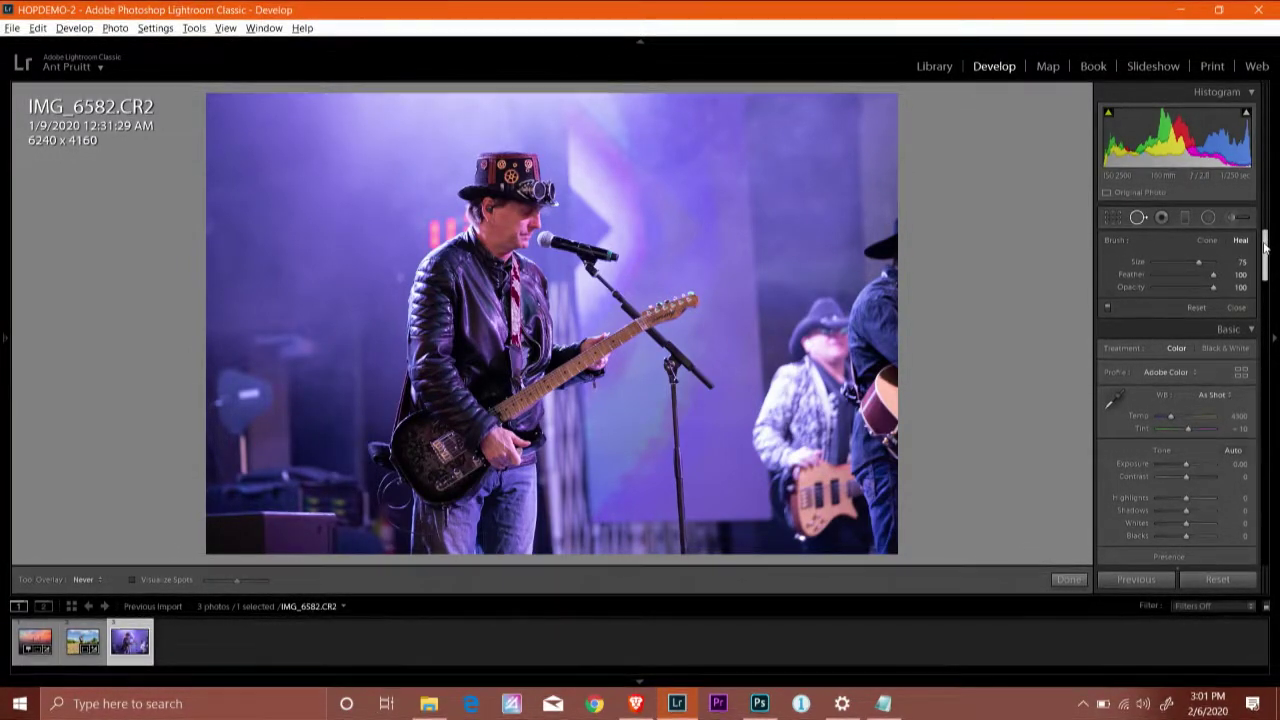
{"action": "left_click_drag", "start_coordinate": [1265, 246], "coordinate": [1264, 286]}
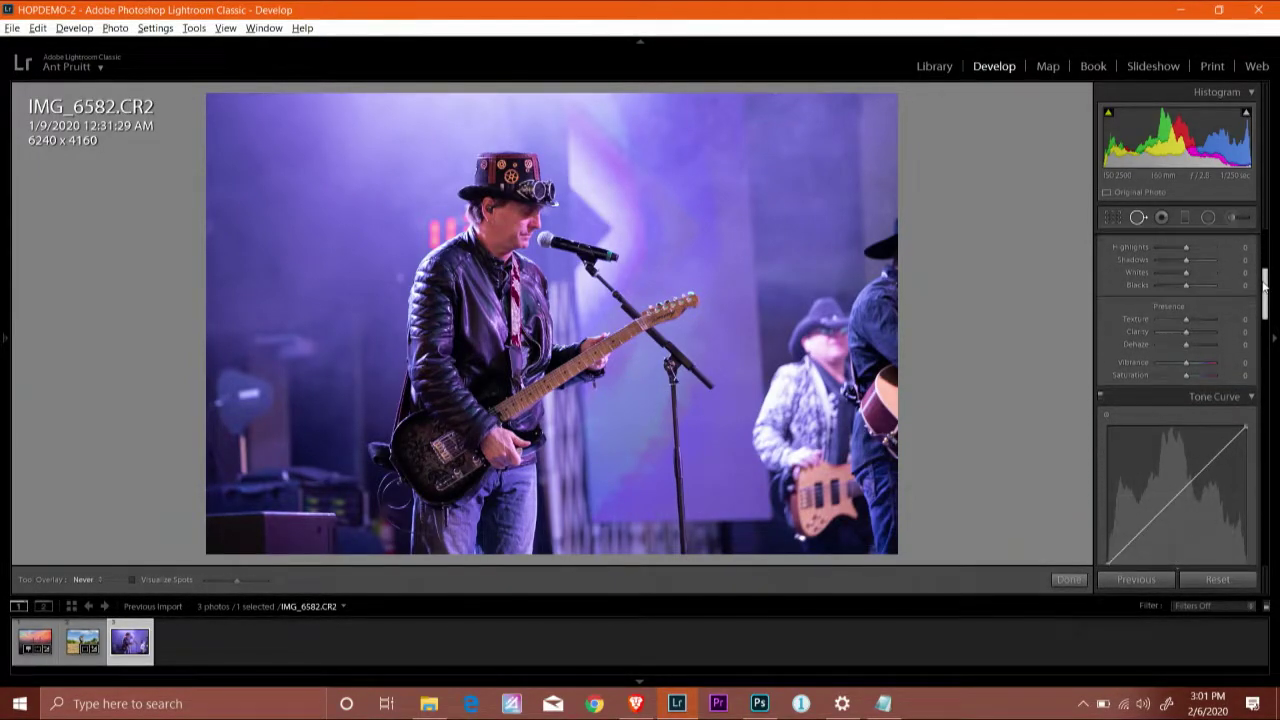
{"action": "left_click", "coordinate": [1190, 372]}
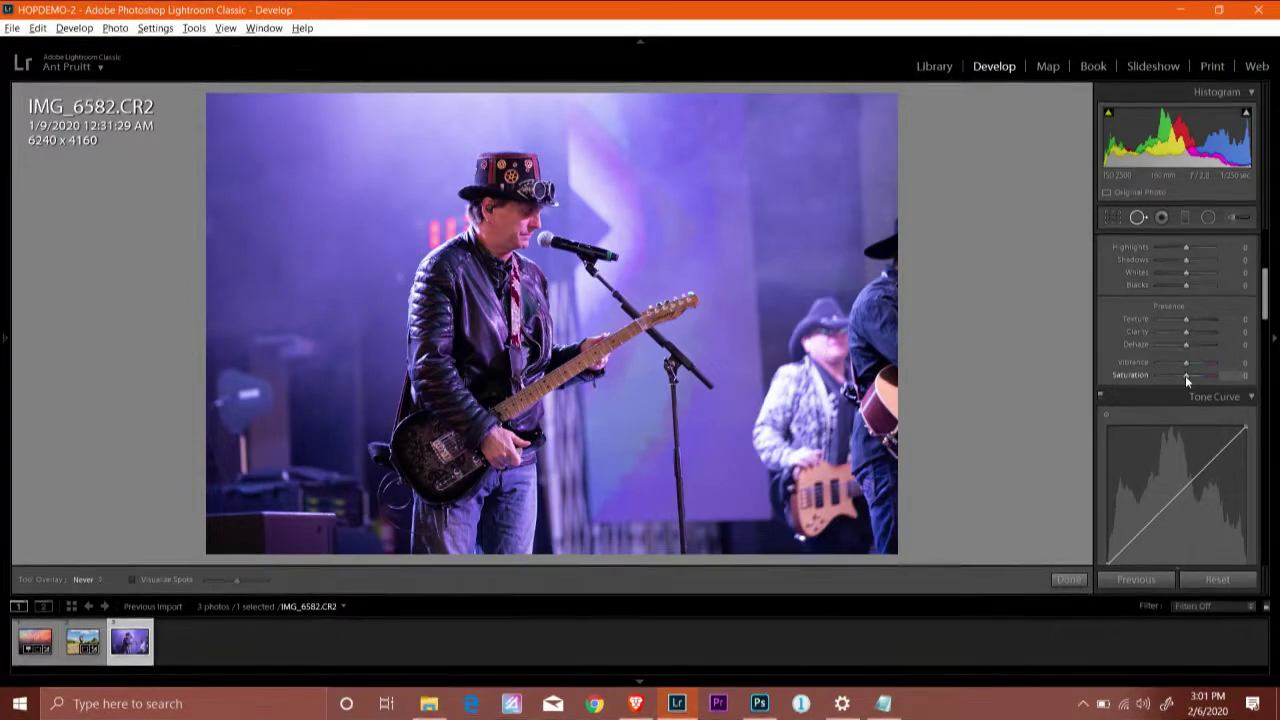
{"action": "left_click_drag", "start_coordinate": [1185, 375], "coordinate": [1196, 375]}
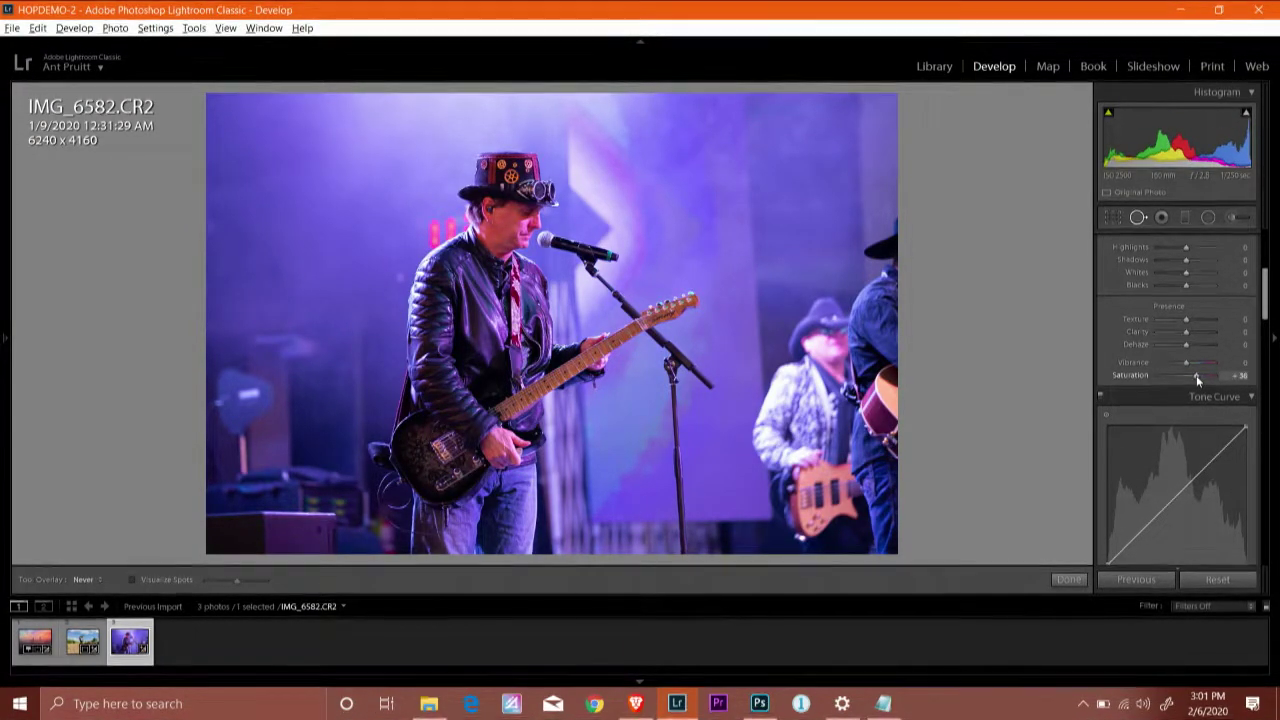
{"action": "double_click", "coordinate": [1196, 375]}
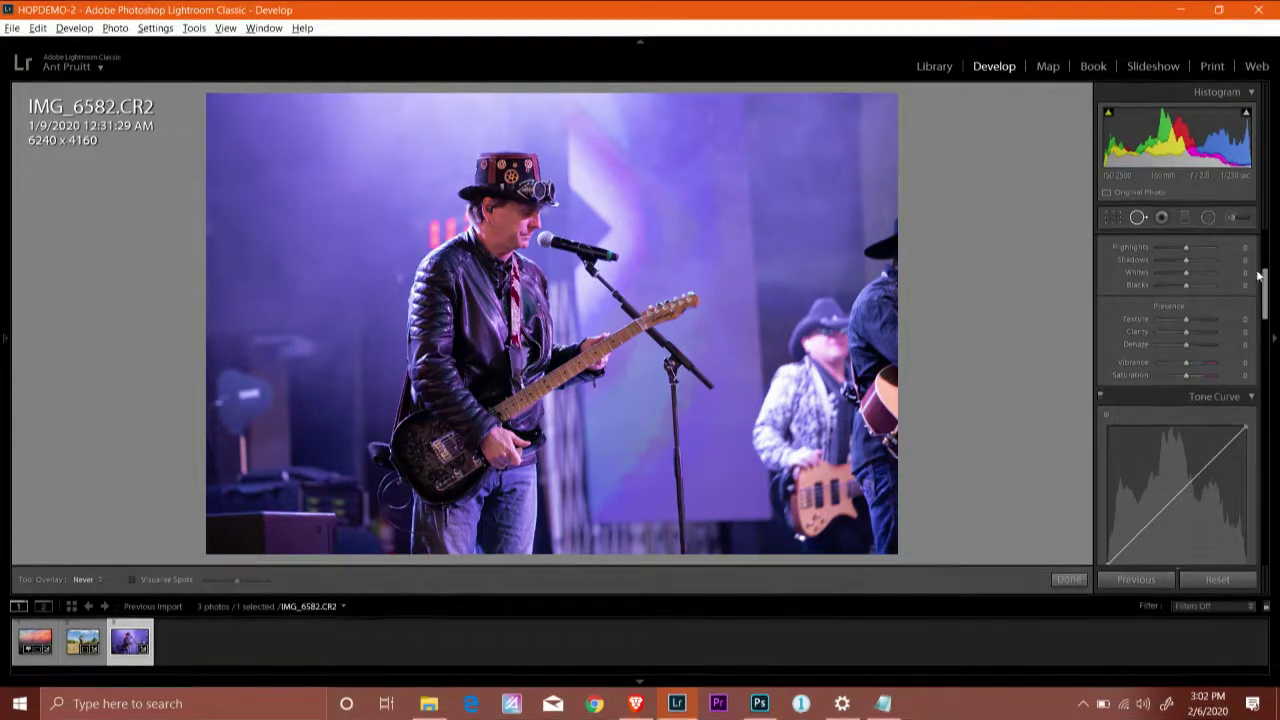
Set the concert photo's HSL saturation to Purple -24 and Magenta -69.
{"action": "left_click_drag", "start_coordinate": [1264, 280], "coordinate": [1272, 341]}
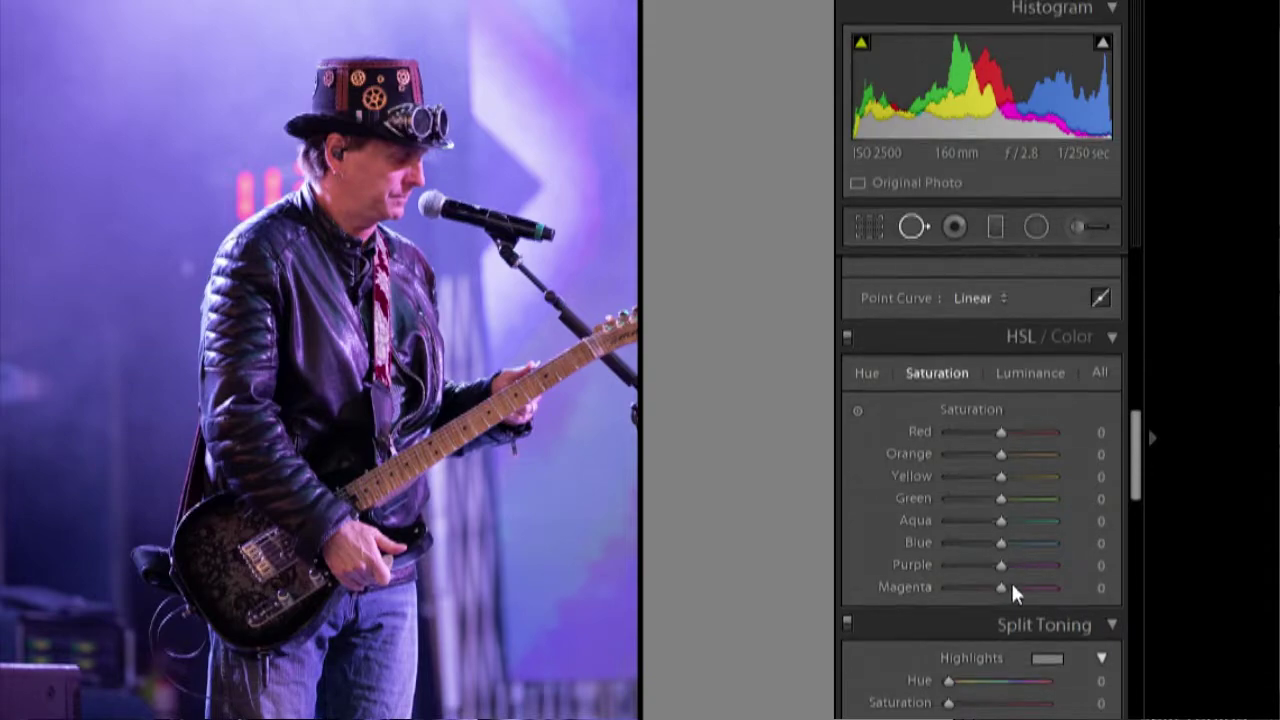
{"action": "left_click_drag", "start_coordinate": [1000, 564], "coordinate": [1050, 578]}
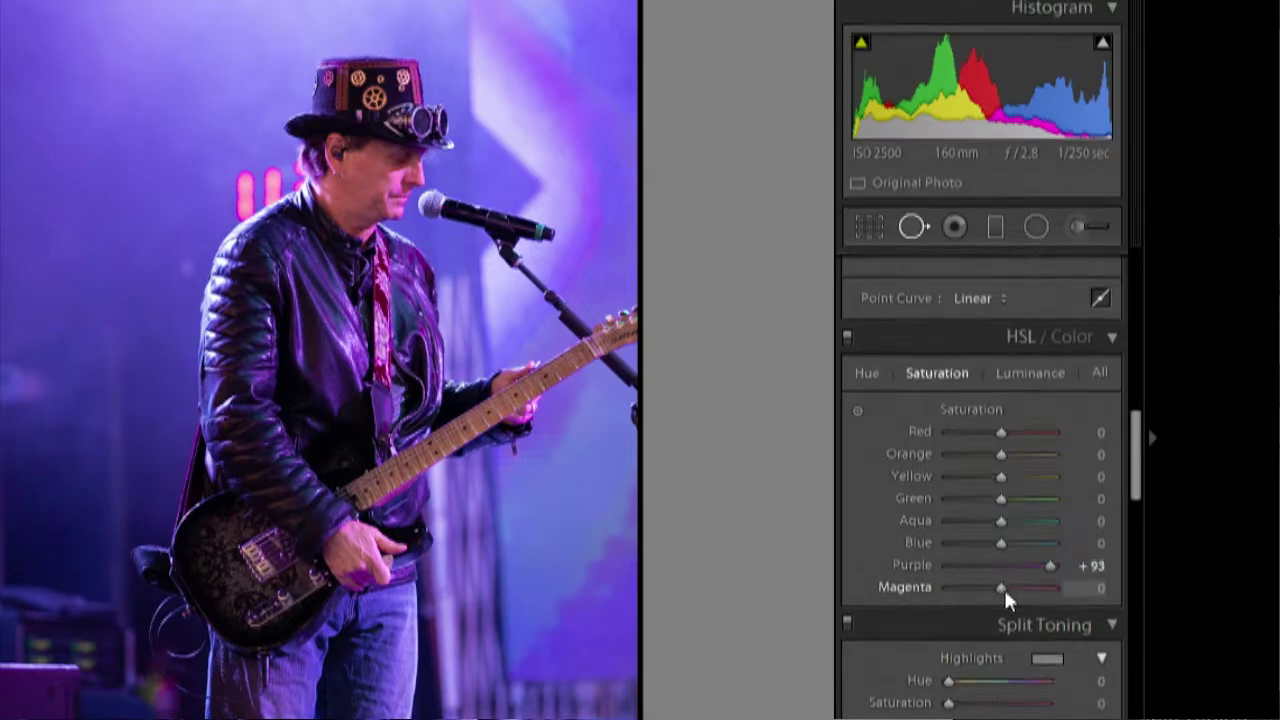
{"action": "left_click_drag", "start_coordinate": [1004, 587], "coordinate": [1041, 591]}
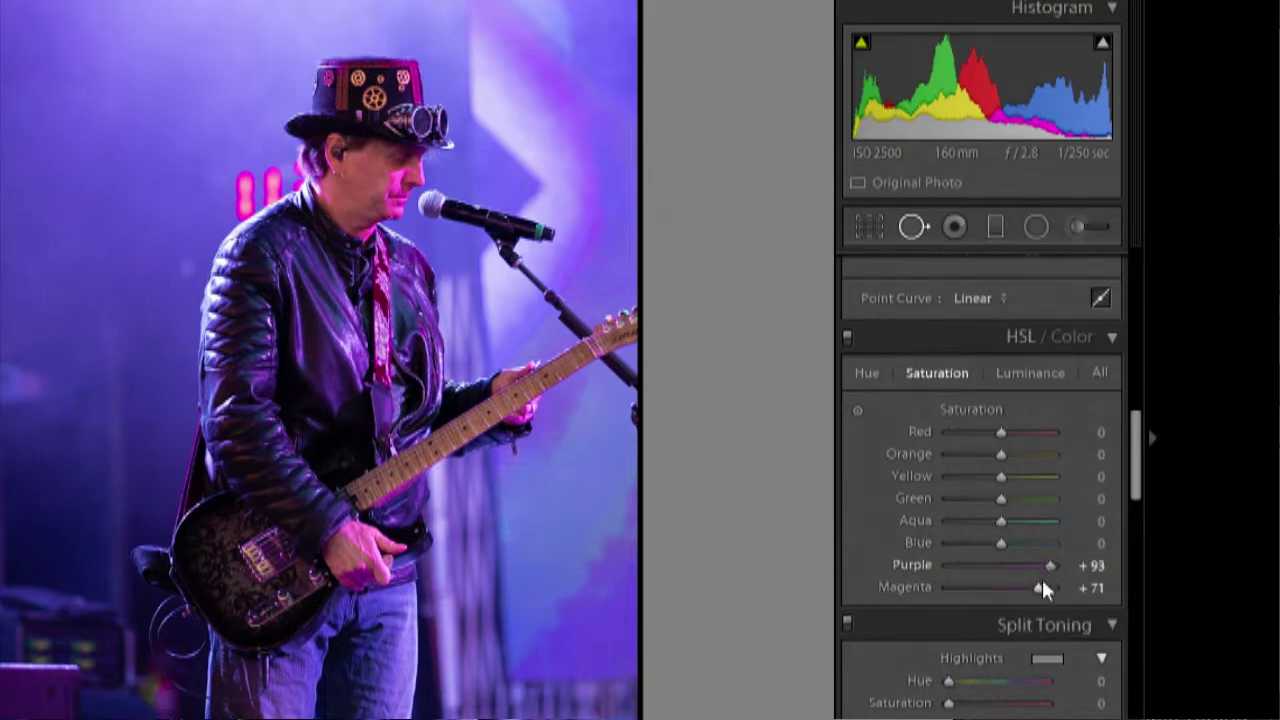
{"action": "left_click_drag", "start_coordinate": [1040, 587], "coordinate": [965, 586]}
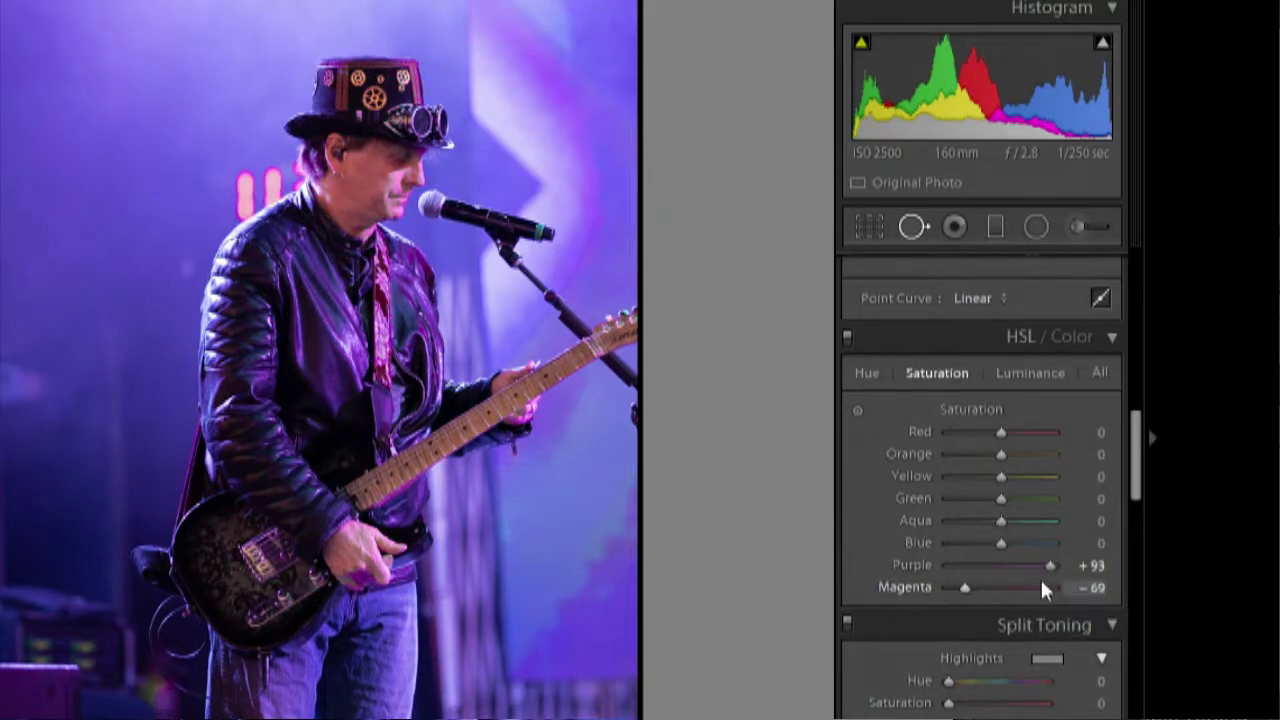
{"action": "left_click_drag", "start_coordinate": [1045, 565], "coordinate": [958, 567]}
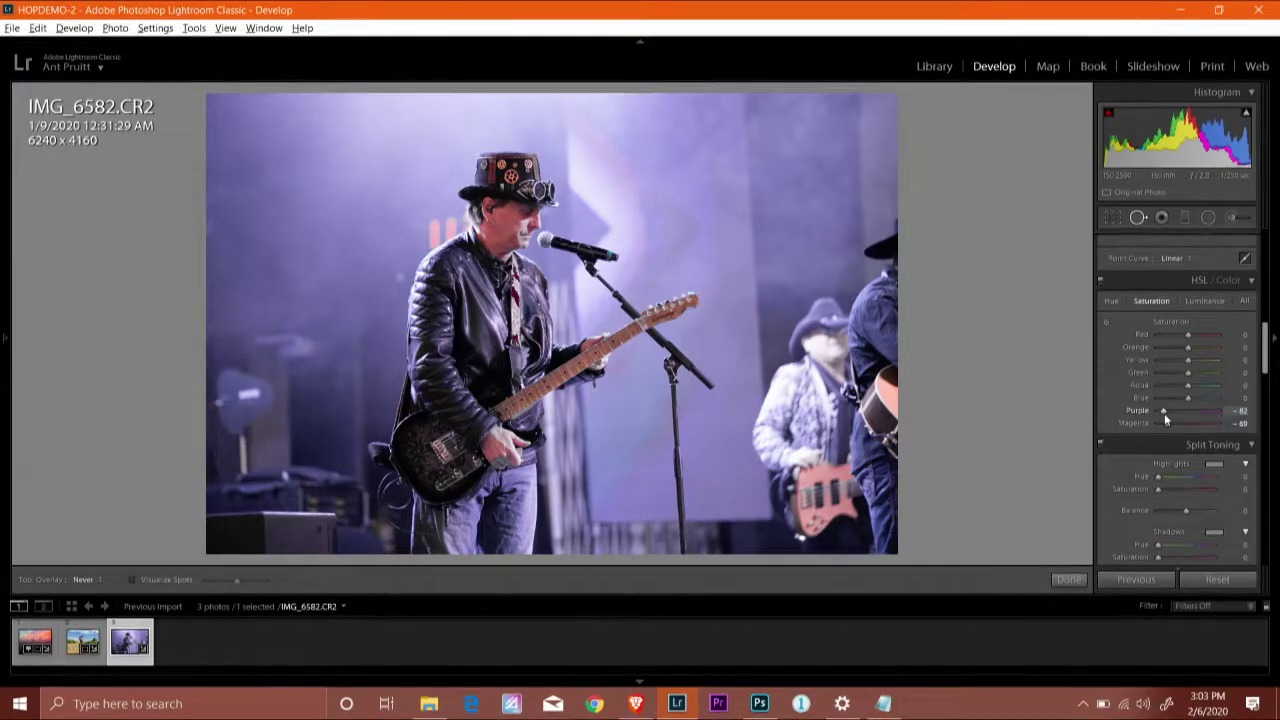
Push the concert photo's Magenta saturation up to +100, then ease it back to +13.
{"action": "left_click_drag", "start_coordinate": [1167, 424], "coordinate": [1175, 430]}
{"action": "left_click_drag", "start_coordinate": [1172, 423], "coordinate": [1216, 432]}
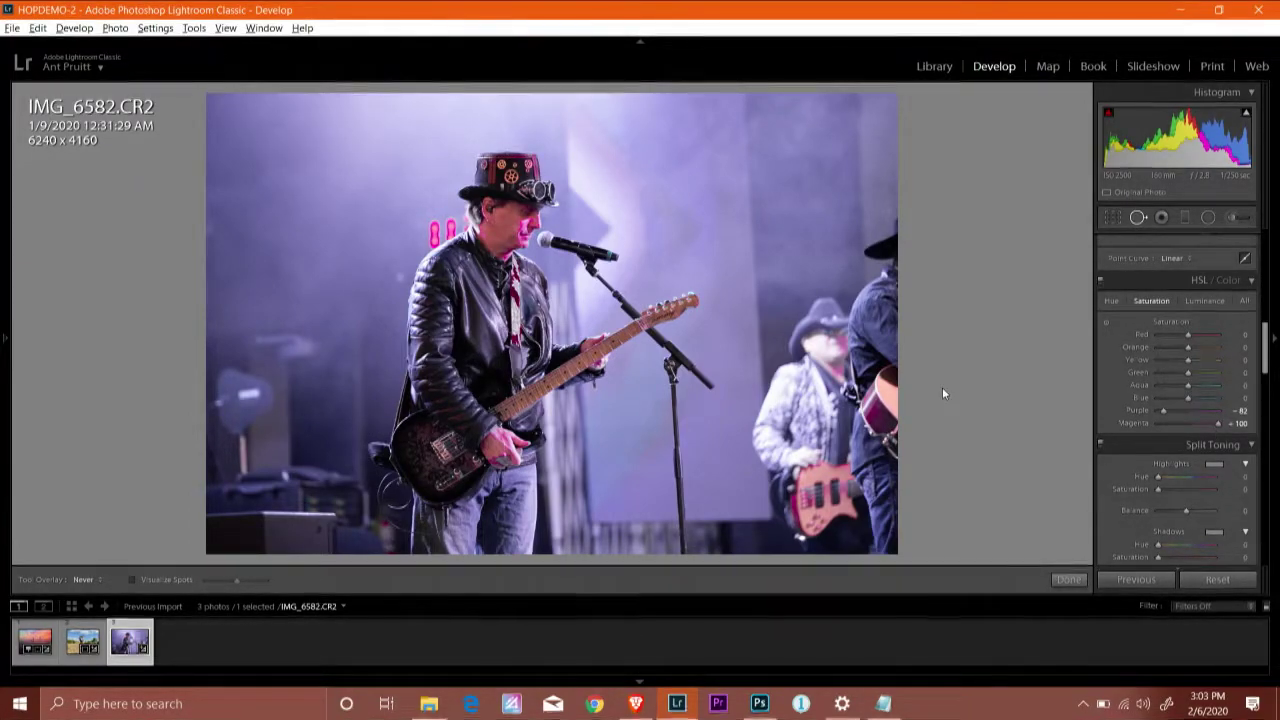
{"action": "key", "text": "ctrl+equal"}
{"action": "key", "text": "ctrl+equal"}
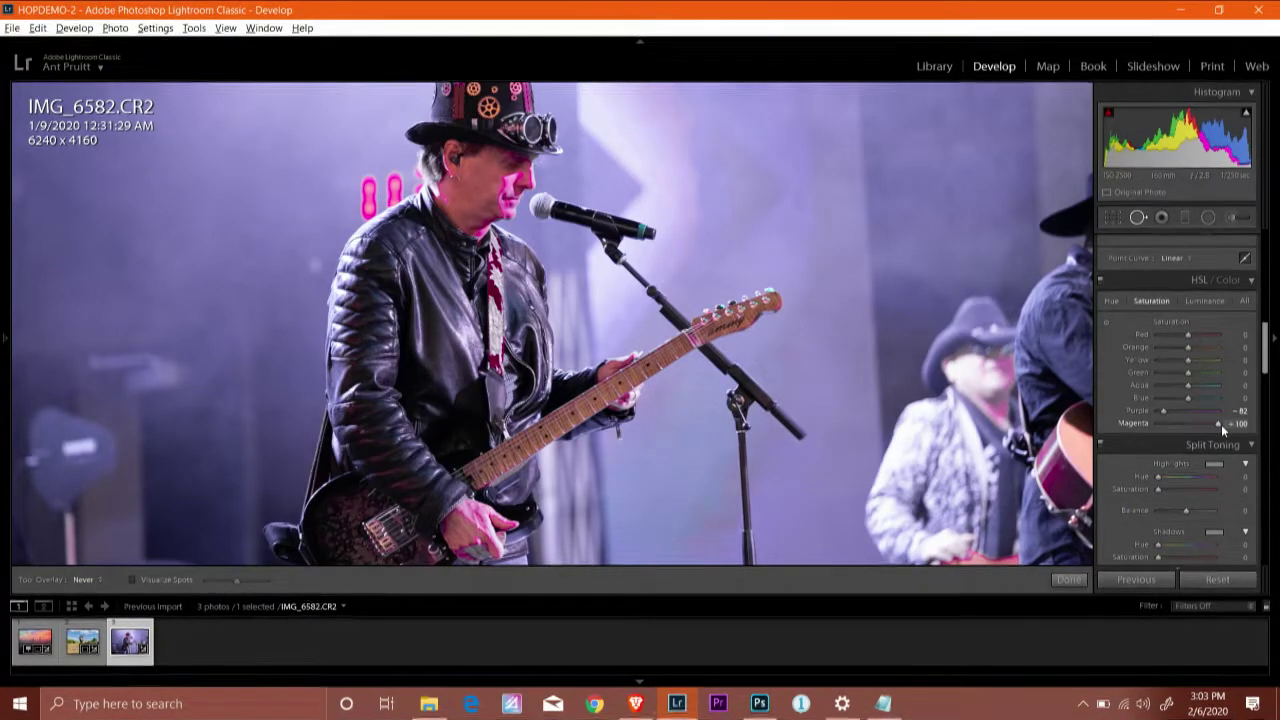
{"action": "left_click_drag", "start_coordinate": [1216, 425], "coordinate": [1189, 431]}
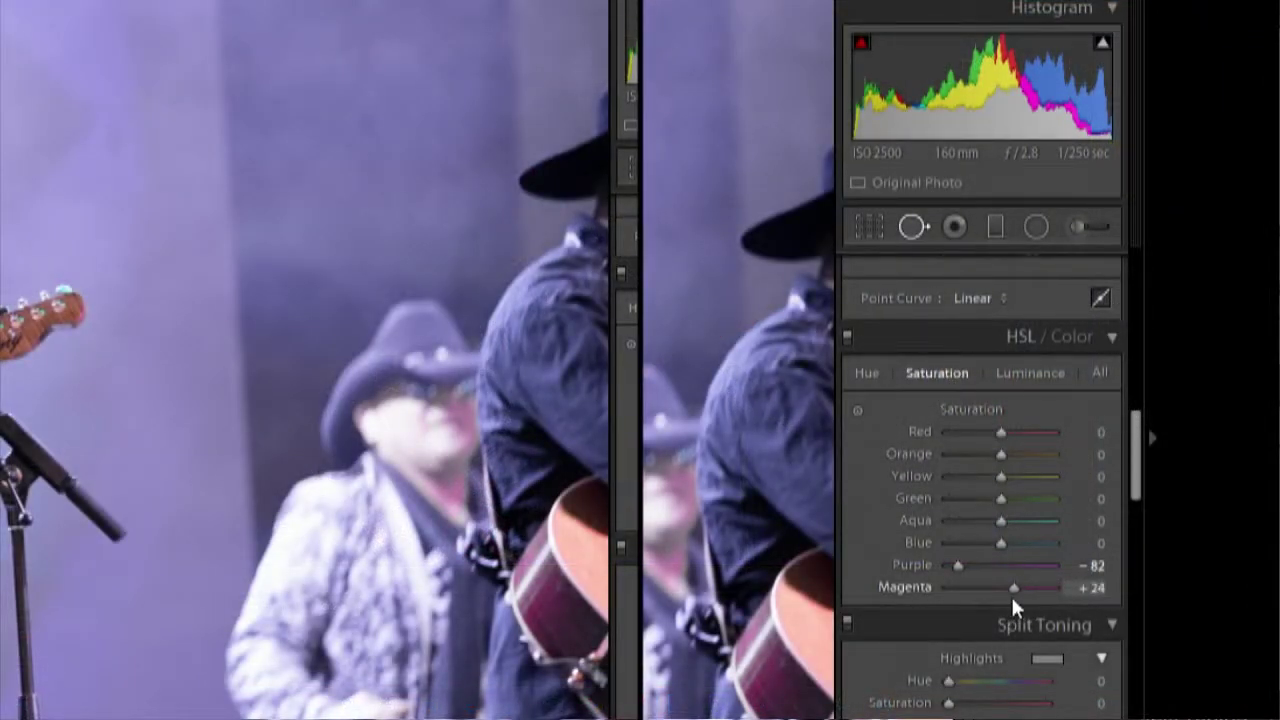
{"action": "left_click_drag", "start_coordinate": [1008, 594], "coordinate": [1005, 596]}
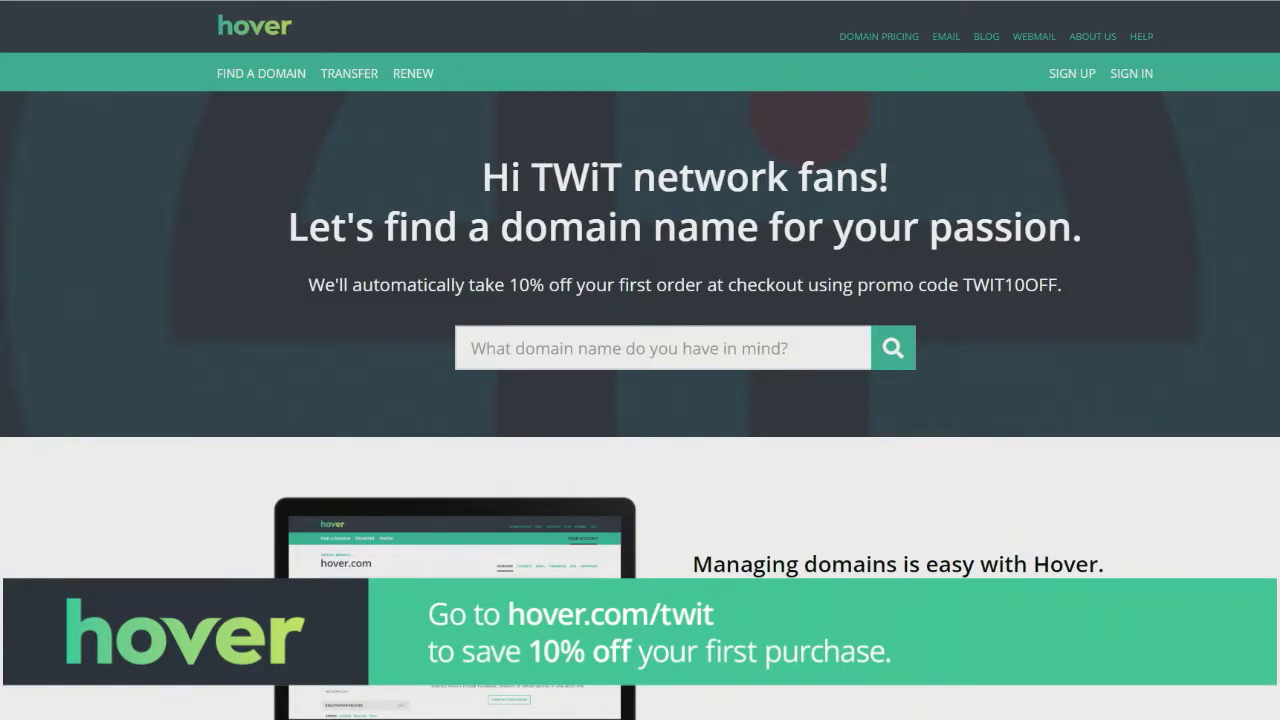
{"action": "scroll", "coordinate": [640, 360], "scroll_direction": "down", "scroll_amount": 5}
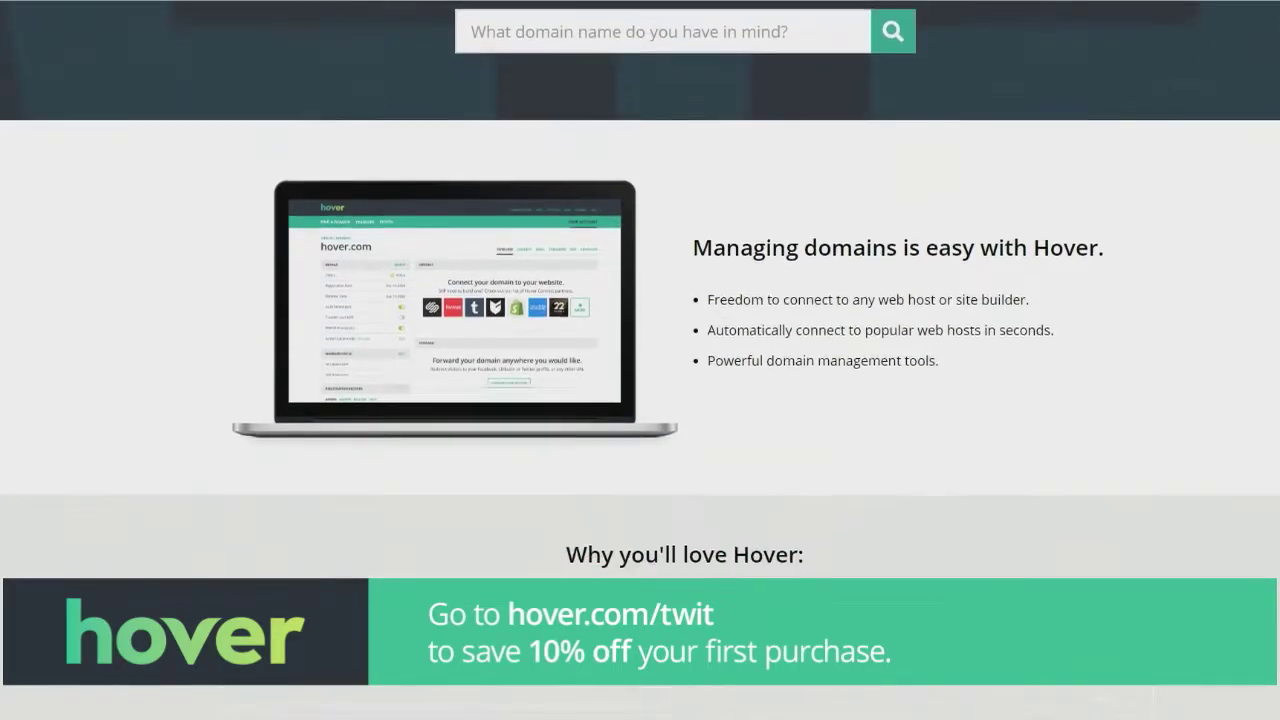
{"action": "scroll", "coordinate": [640, 300], "scroll_direction": "down", "scroll_amount": 3}
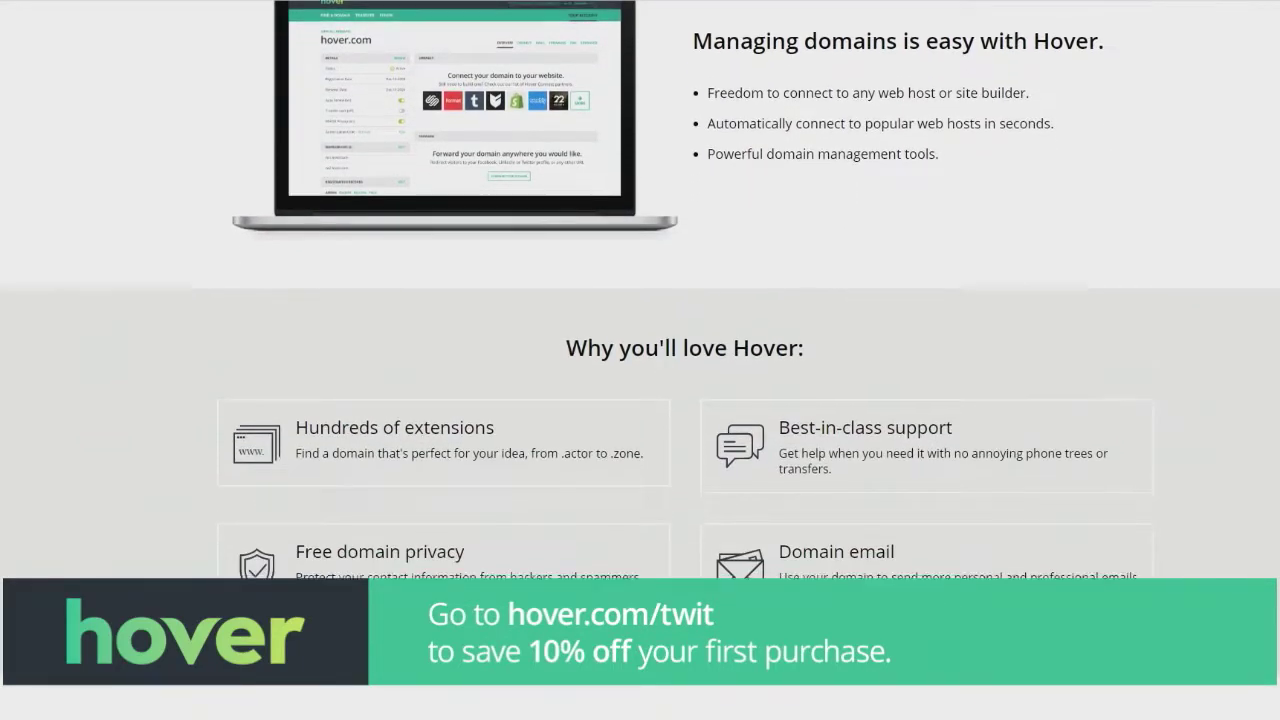
{"action": "scroll", "coordinate": [640, 360], "scroll_direction": "down", "scroll_amount": 4}
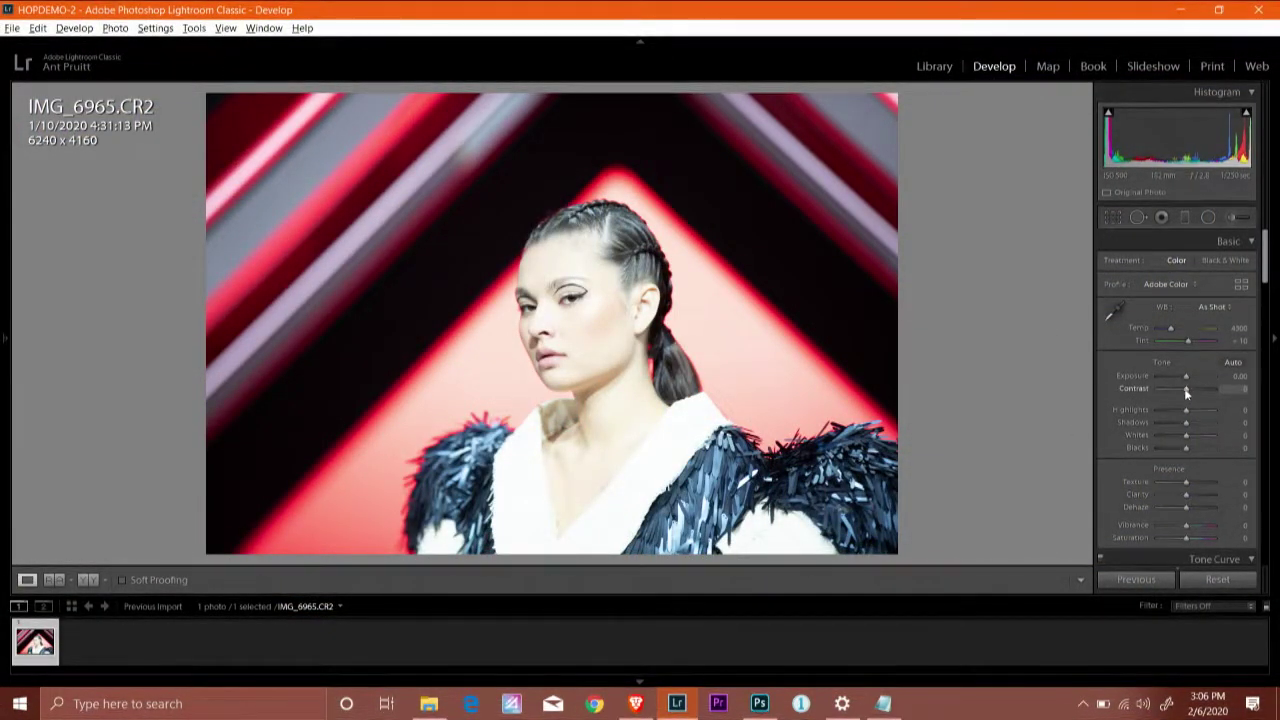
Auto-tone the portrait, then set Exposure -0.95, Shadows +57 and Blacks -5.
{"action": "left_click", "coordinate": [1234, 364]}
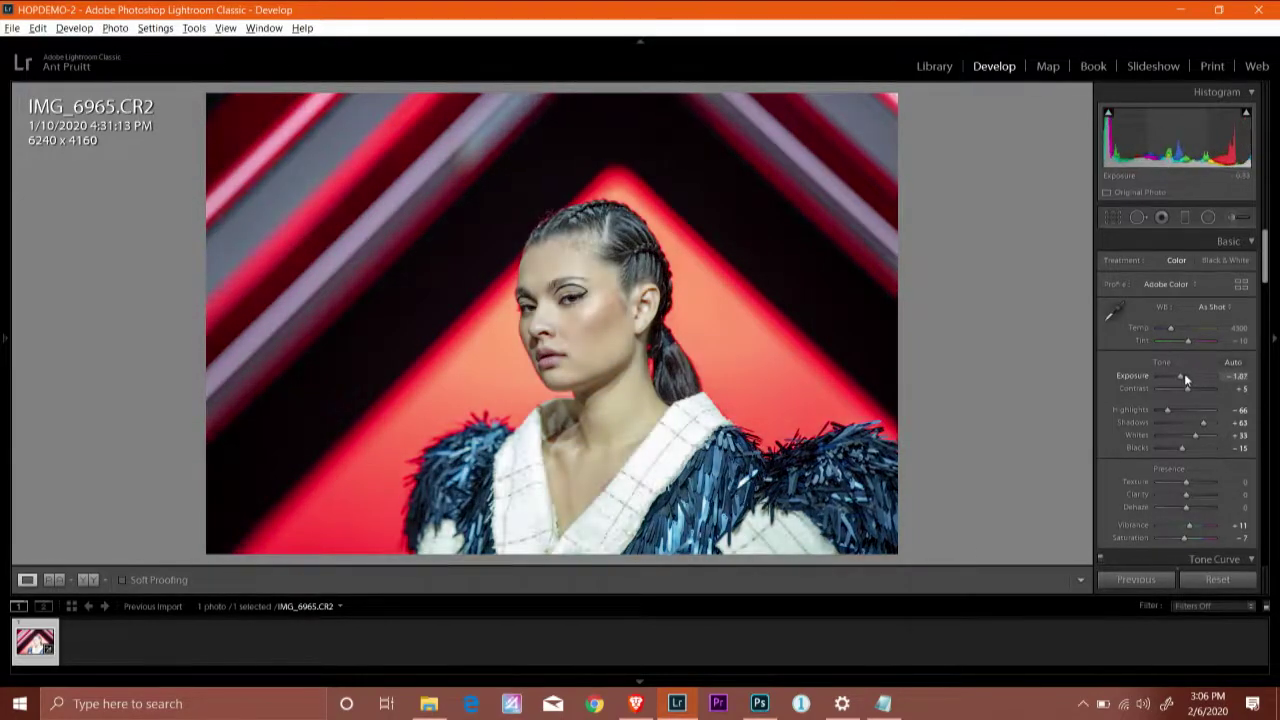
{"action": "left_click_drag", "start_coordinate": [1185, 376], "coordinate": [1178, 377]}
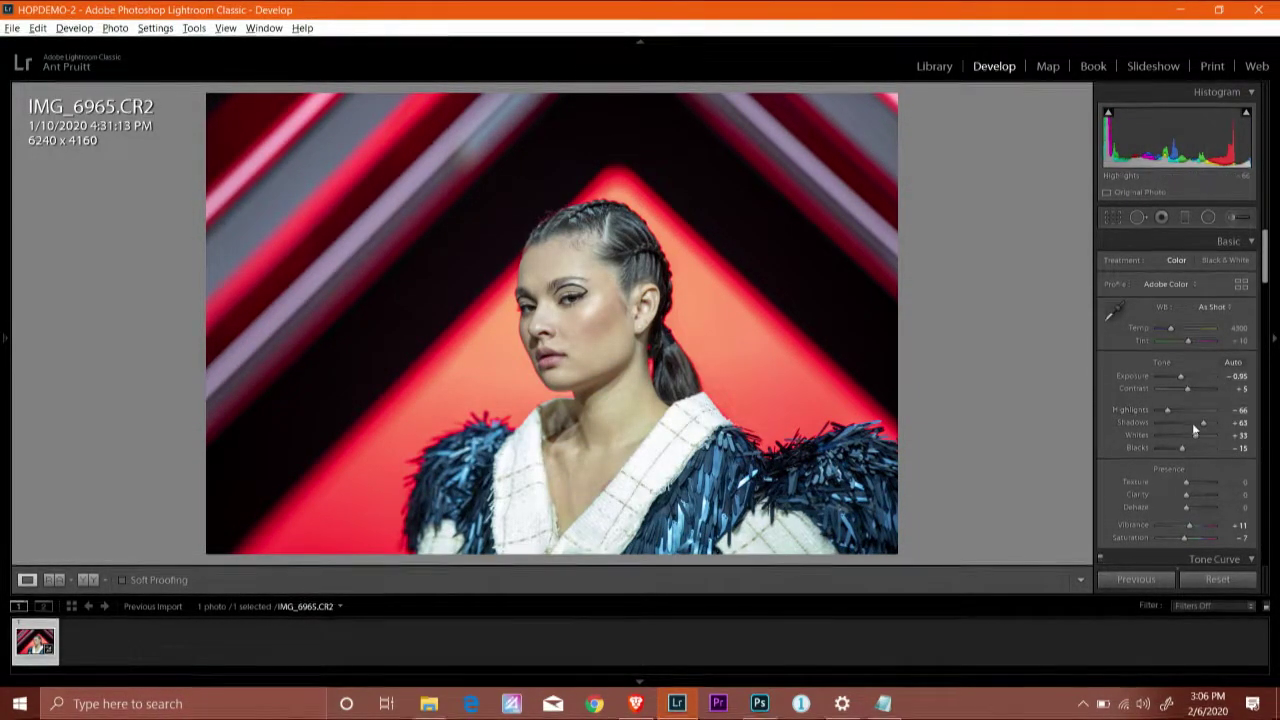
{"action": "left_click_drag", "start_coordinate": [1206, 423], "coordinate": [1202, 423]}
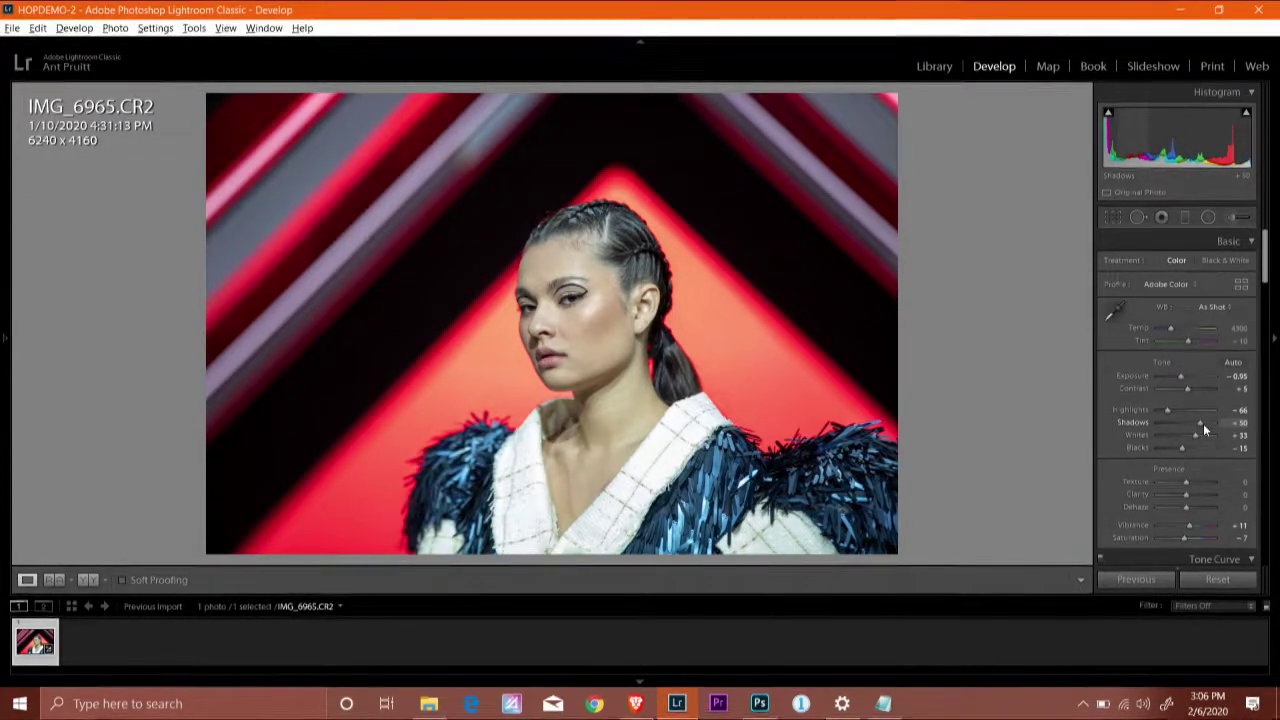
{"action": "left_click_drag", "start_coordinate": [1184, 447], "coordinate": [1201, 425]}
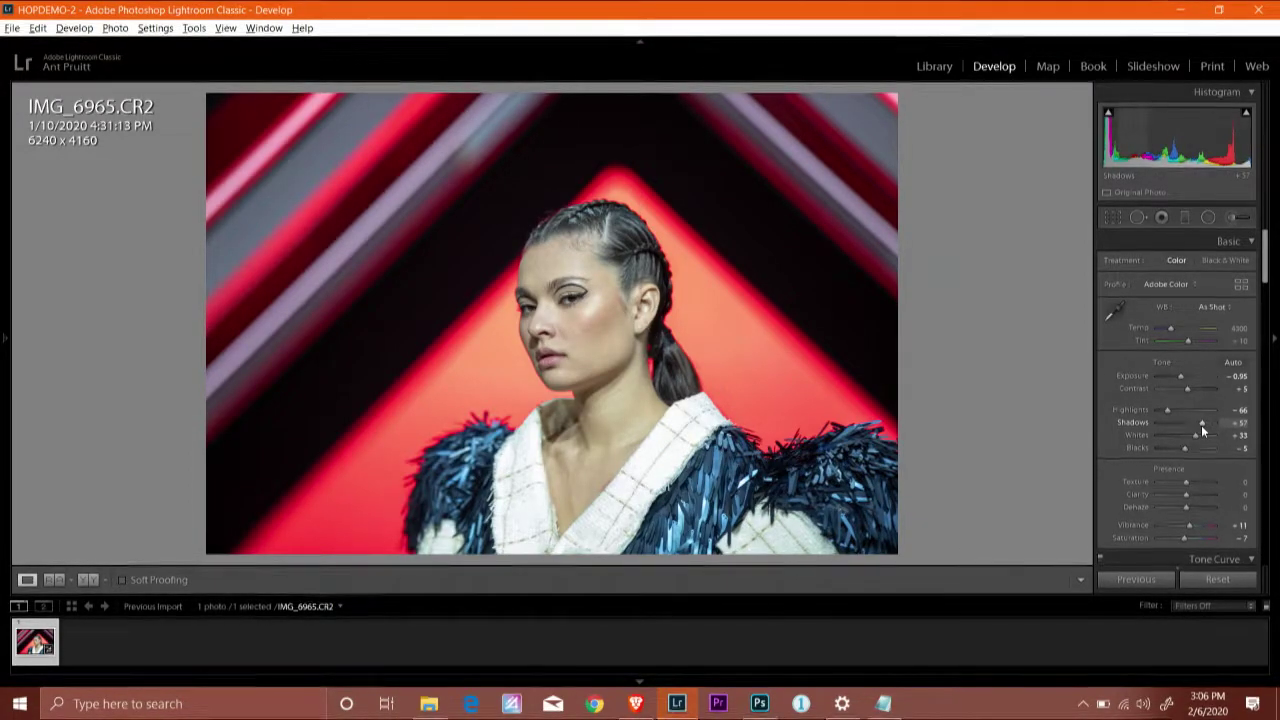
Send IMG_6965.CR2 from Lightroom Classic to Edit in Adobe Photoshop 2020.
{"action": "right_click", "coordinate": [478, 286]}
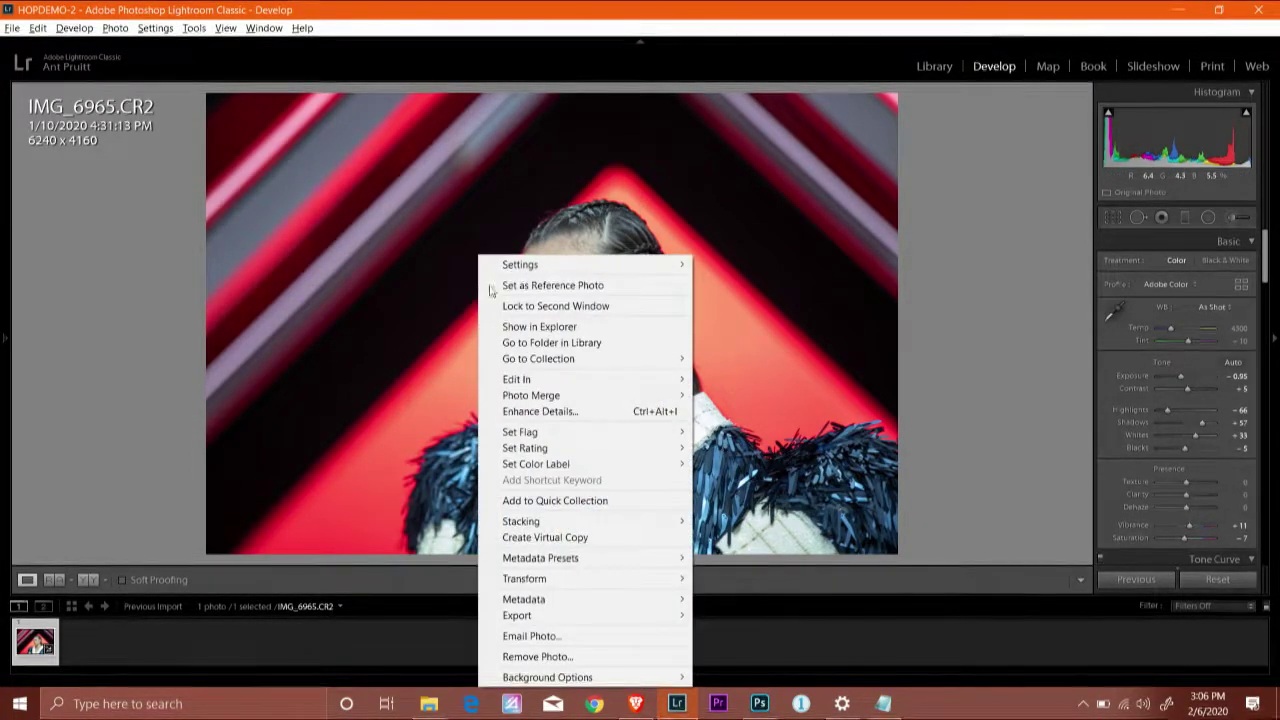
{"action": "mouse_move", "coordinate": [665, 379]}
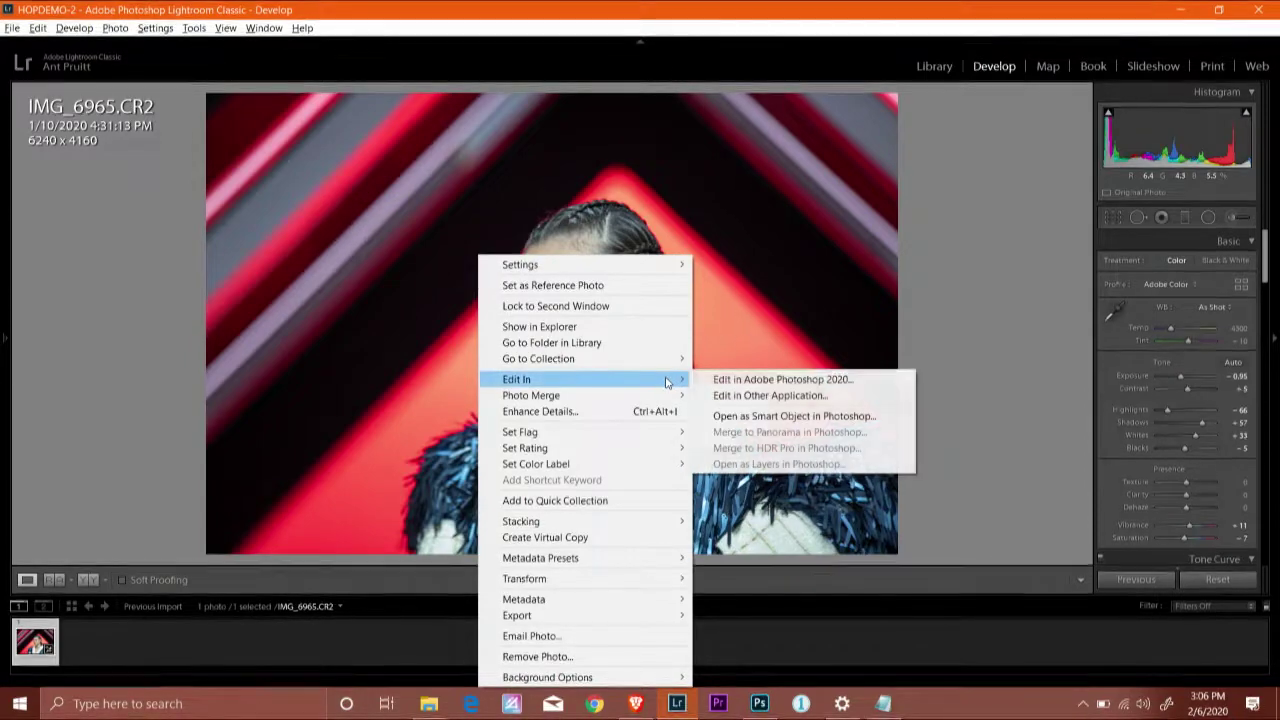
{"action": "left_click", "coordinate": [805, 385]}
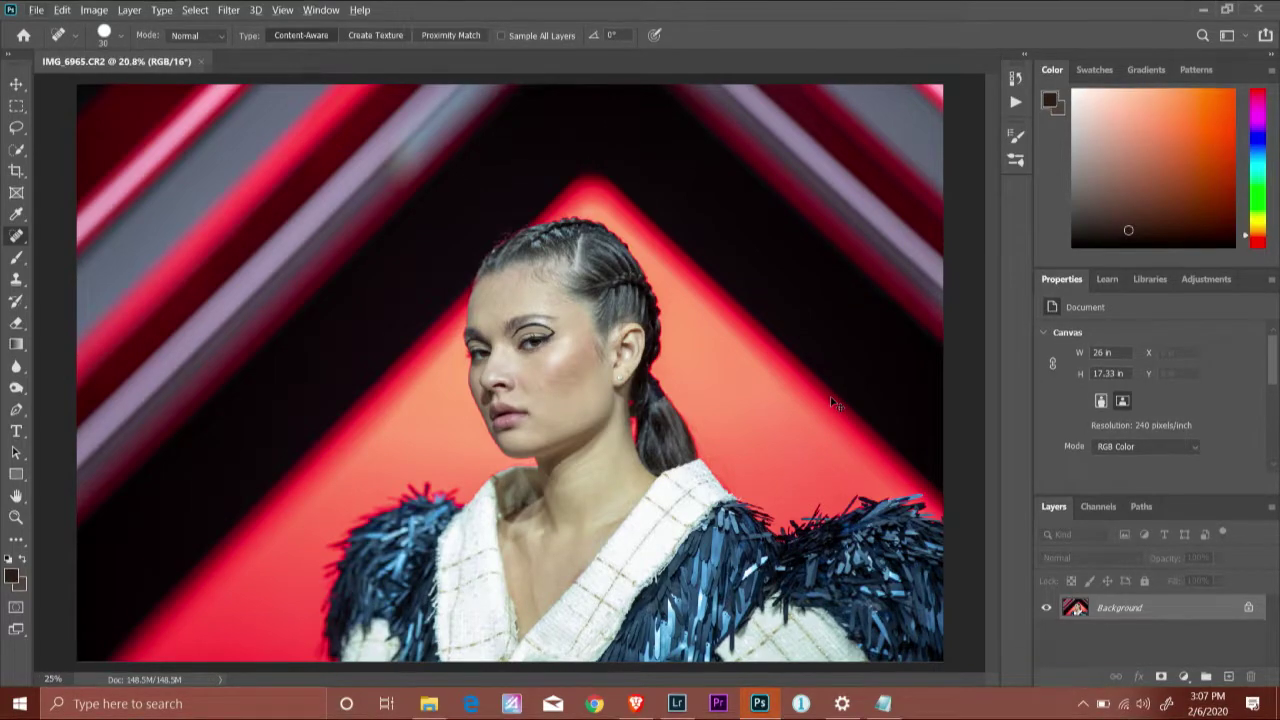
Zoom in on the face, unlock the background as Layer 0, and add a new empty layer.
{"action": "key", "text": "ctrl+plus"}
{"action": "key", "text": "ctrl+plus"}
{"action": "key", "text": "ctrl+plus"}
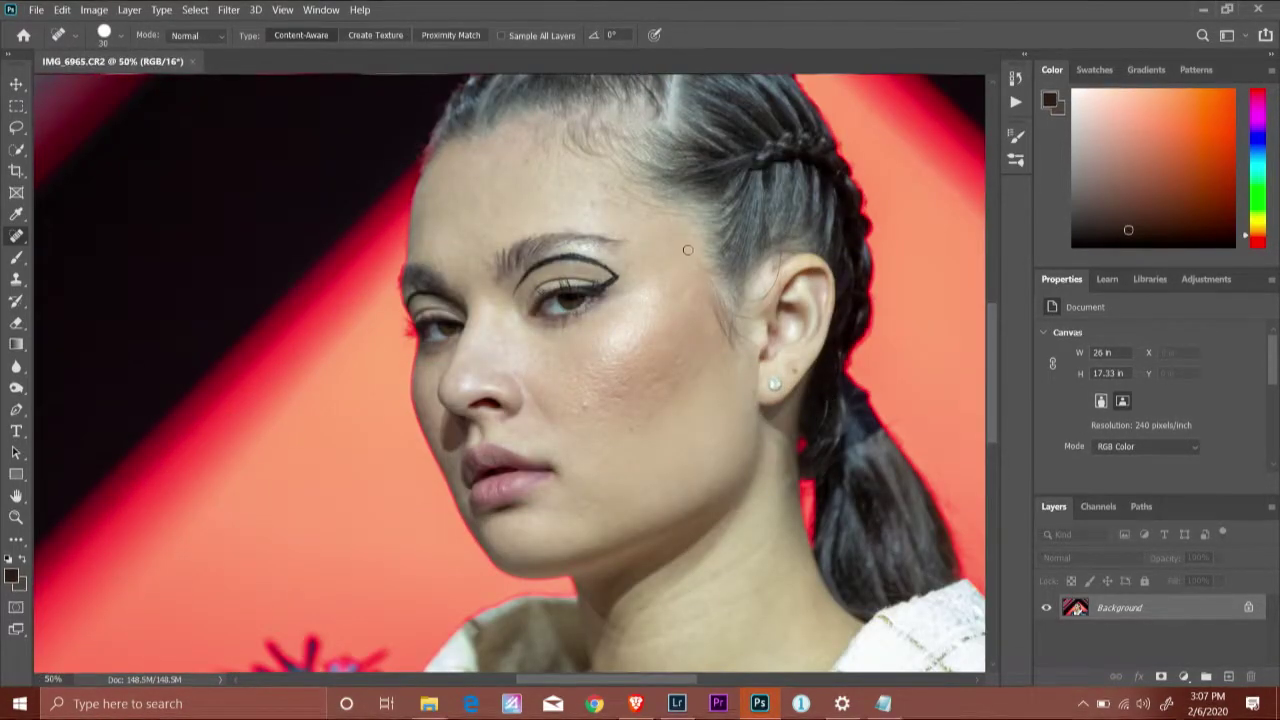
{"action": "left_click", "coordinate": [1249, 607]}
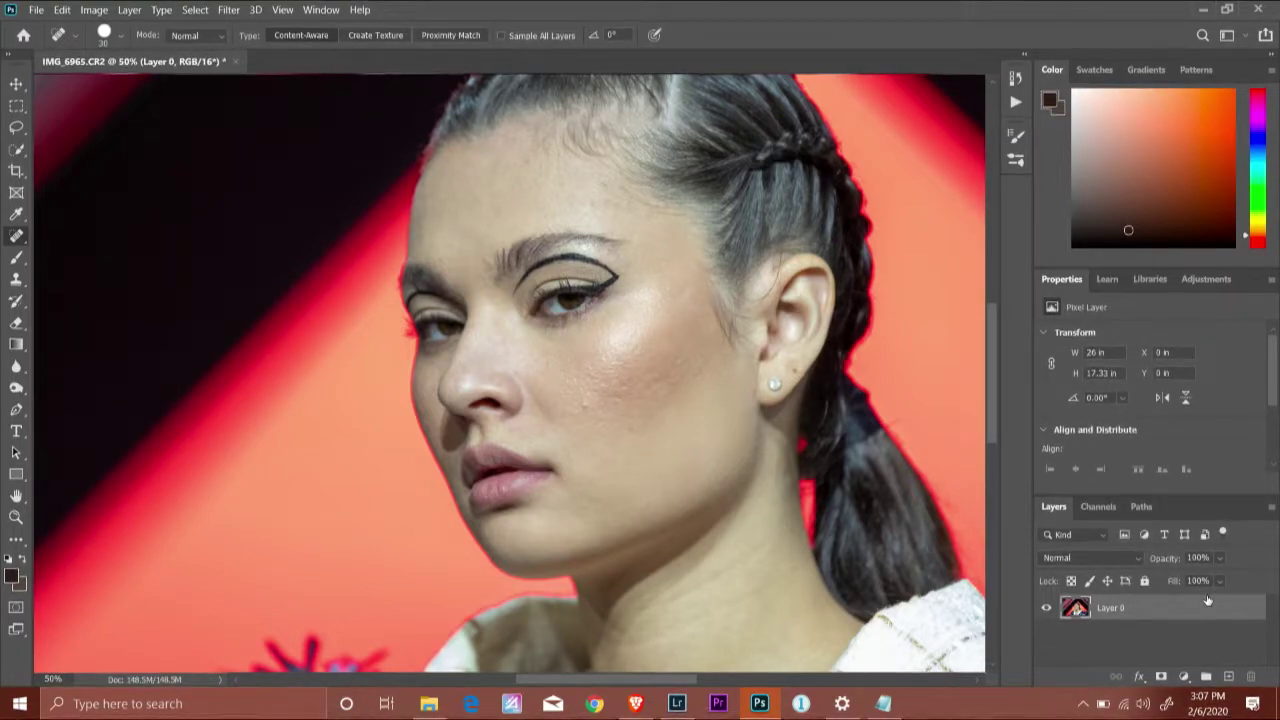
{"action": "left_click", "coordinate": [1229, 677]}
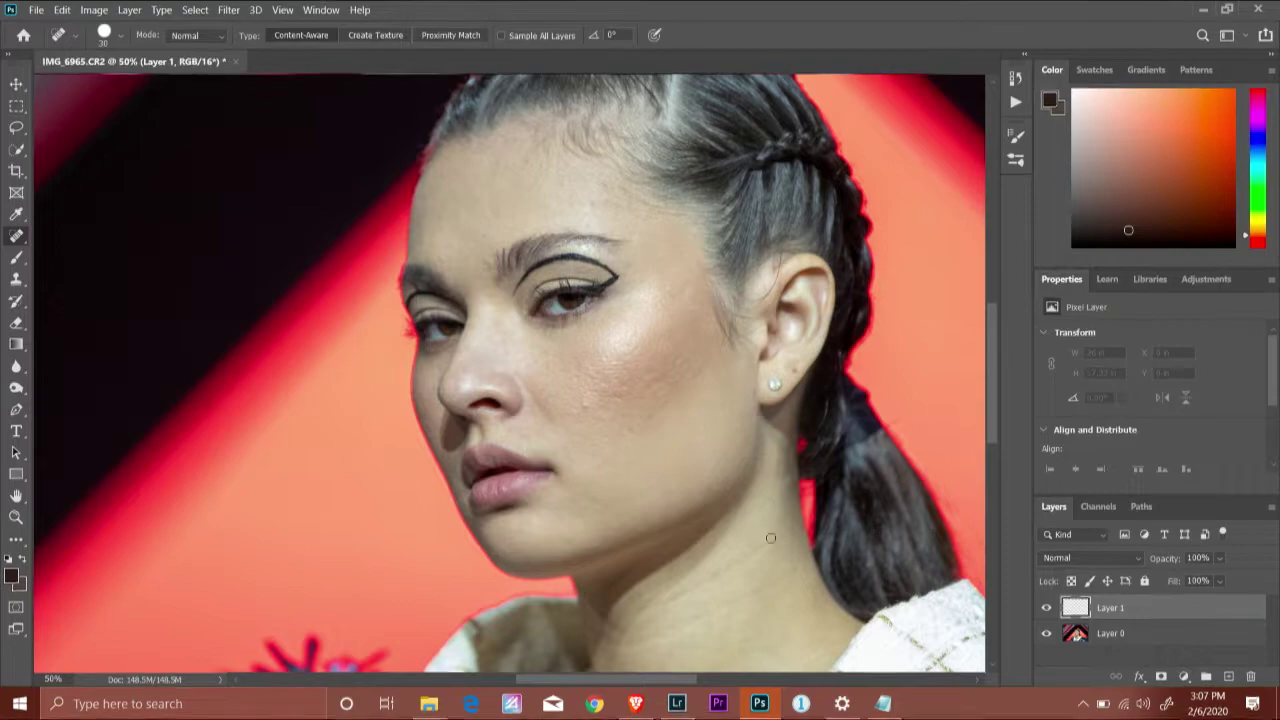
Paint a large gray brush band across the cheek on Layer 1, then hide that layer.
{"action": "key", "text": "b"}
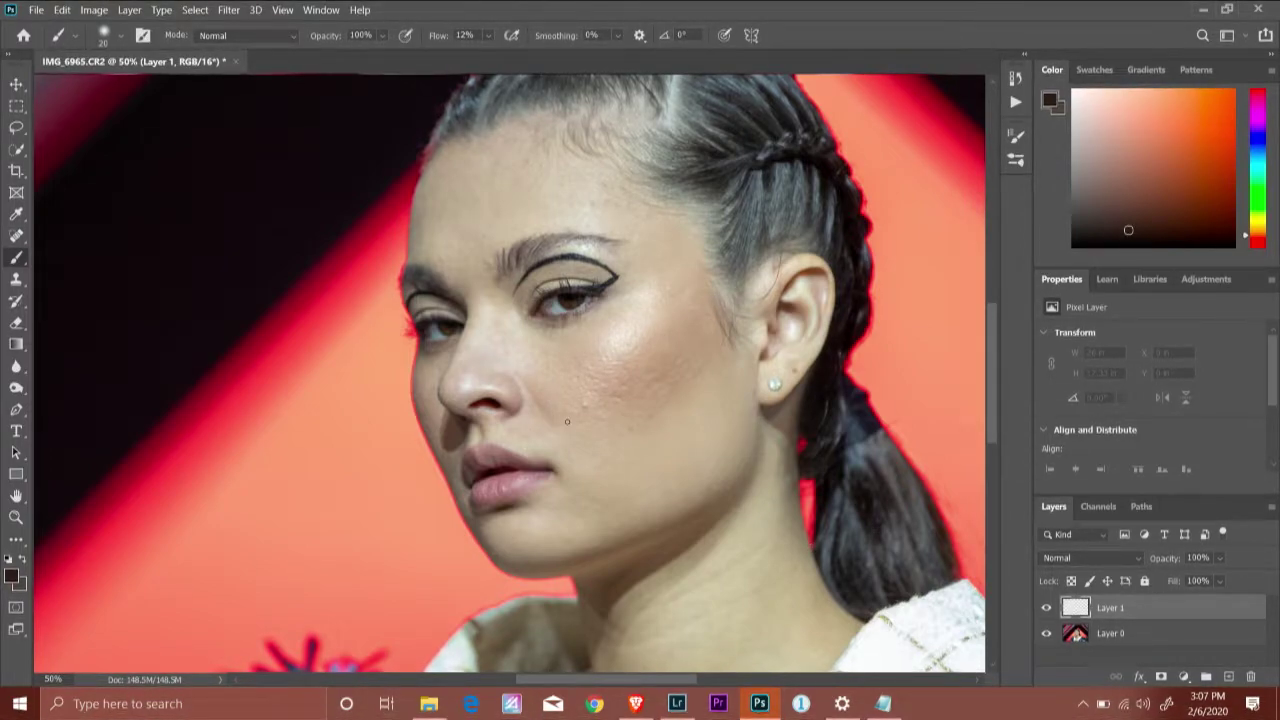
{"action": "key", "text": "bracketright"}
{"action": "key", "text": "bracketright"}
{"action": "mouse_move", "coordinate": [750, 385]}
{"action": "left_mouse_down"}
{"action": "mouse_move", "coordinate": [455, 380]}
{"action": "mouse_move", "coordinate": [513, 343]}
{"action": "mouse_move", "coordinate": [531, 385]}
{"action": "mouse_move", "coordinate": [609, 366]}
{"action": "mouse_move", "coordinate": [606, 404]}
{"action": "left_mouse_up"}
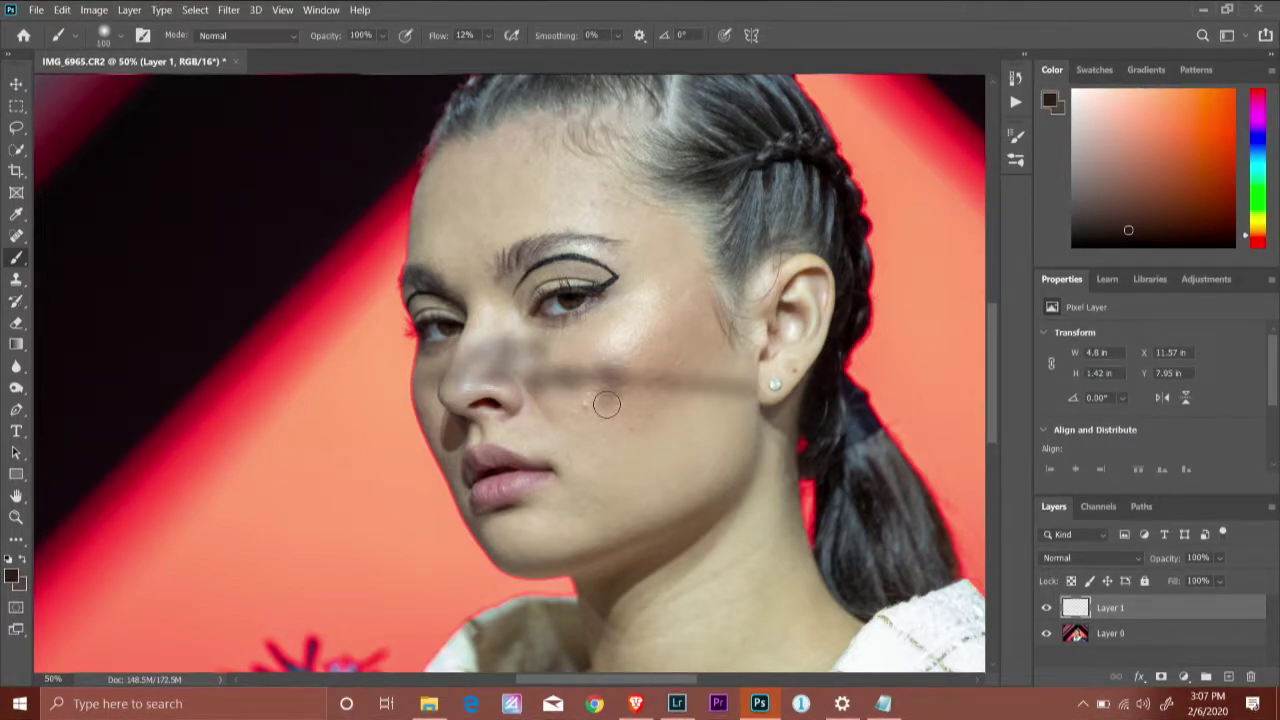
{"action": "left_click", "coordinate": [1045, 610]}
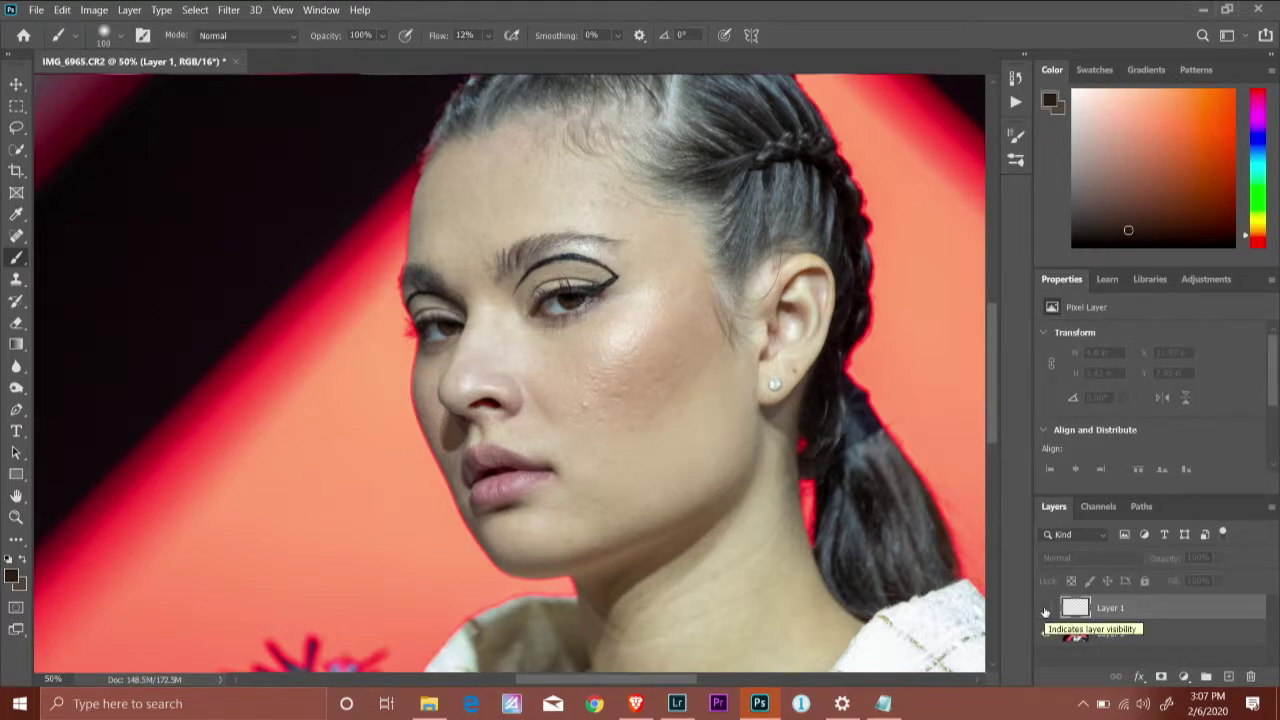
{"action": "left_click", "coordinate": [1045, 610]}
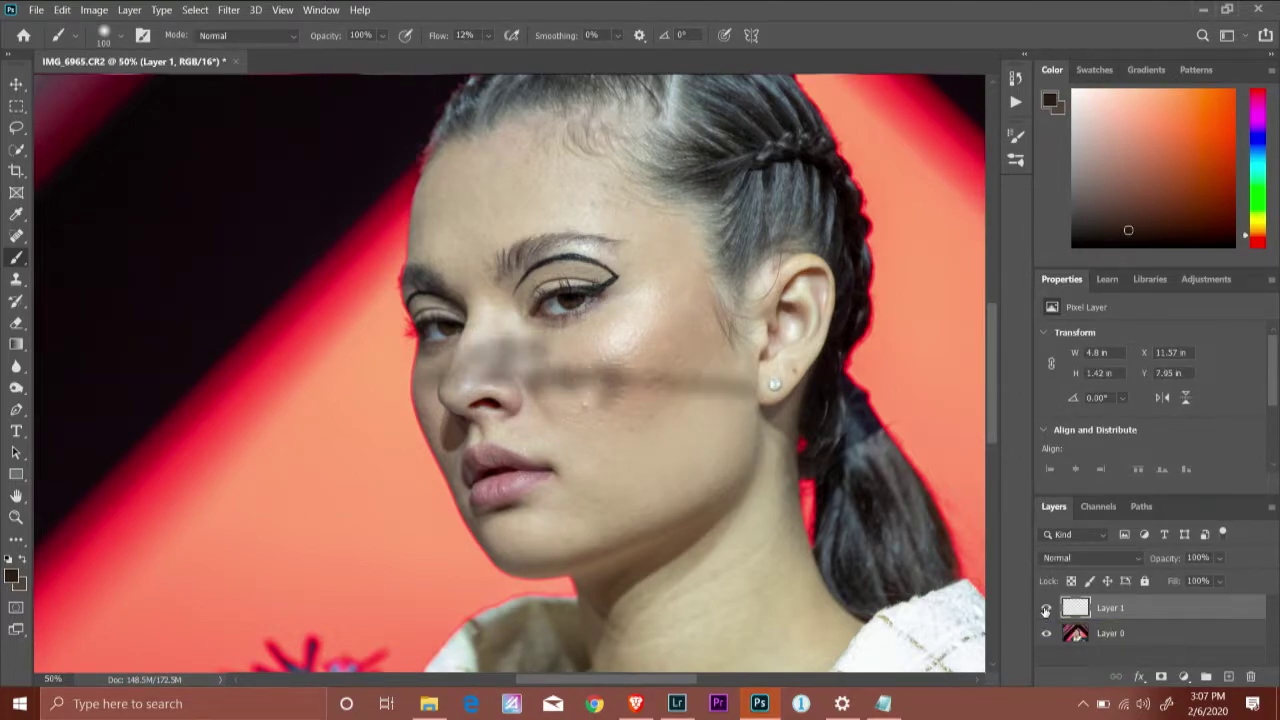
{"action": "left_click", "coordinate": [1045, 610]}
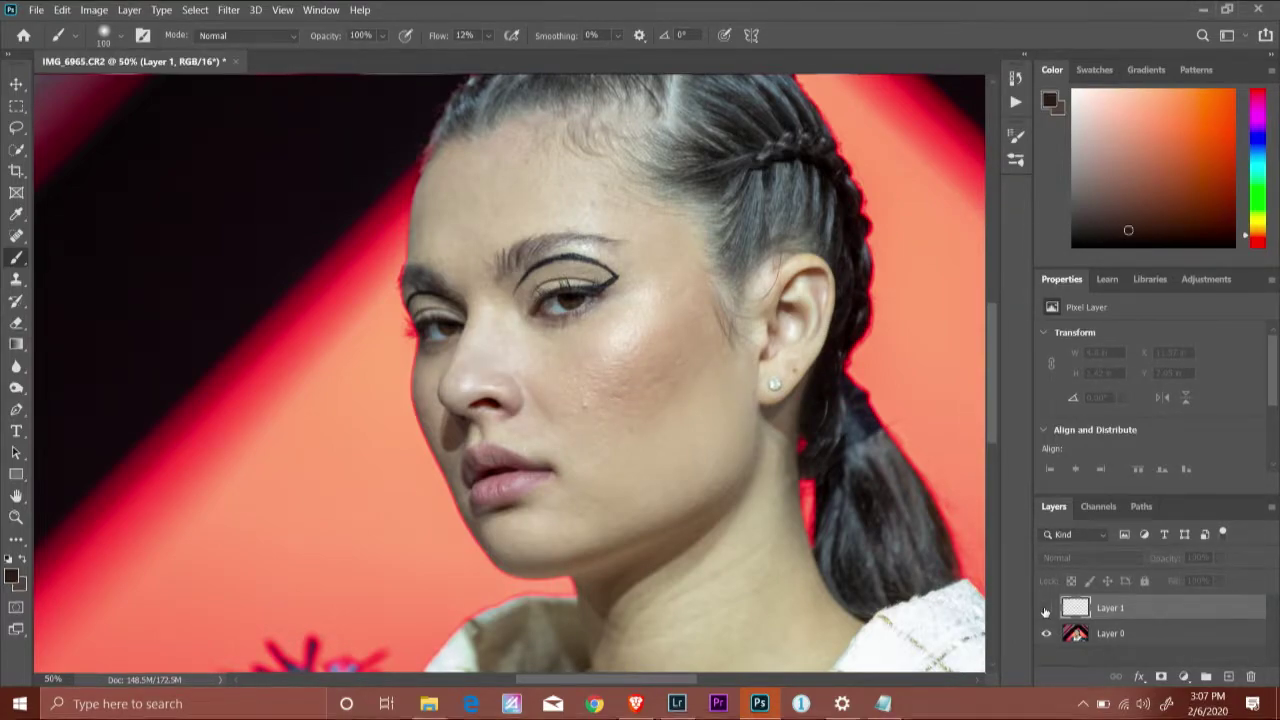
Zoom in on the eye nearer the ear and lasso around its brown iris.
{"action": "key", "text": "j"}
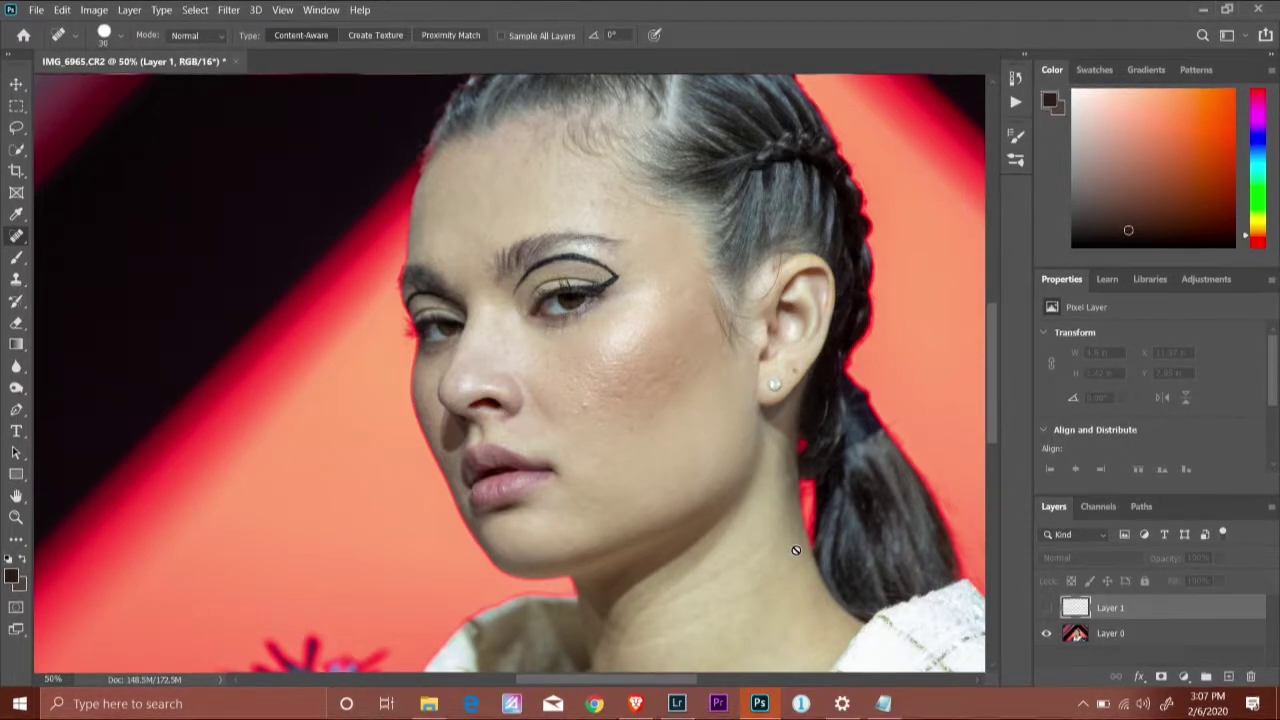
{"action": "key", "text": "l"}
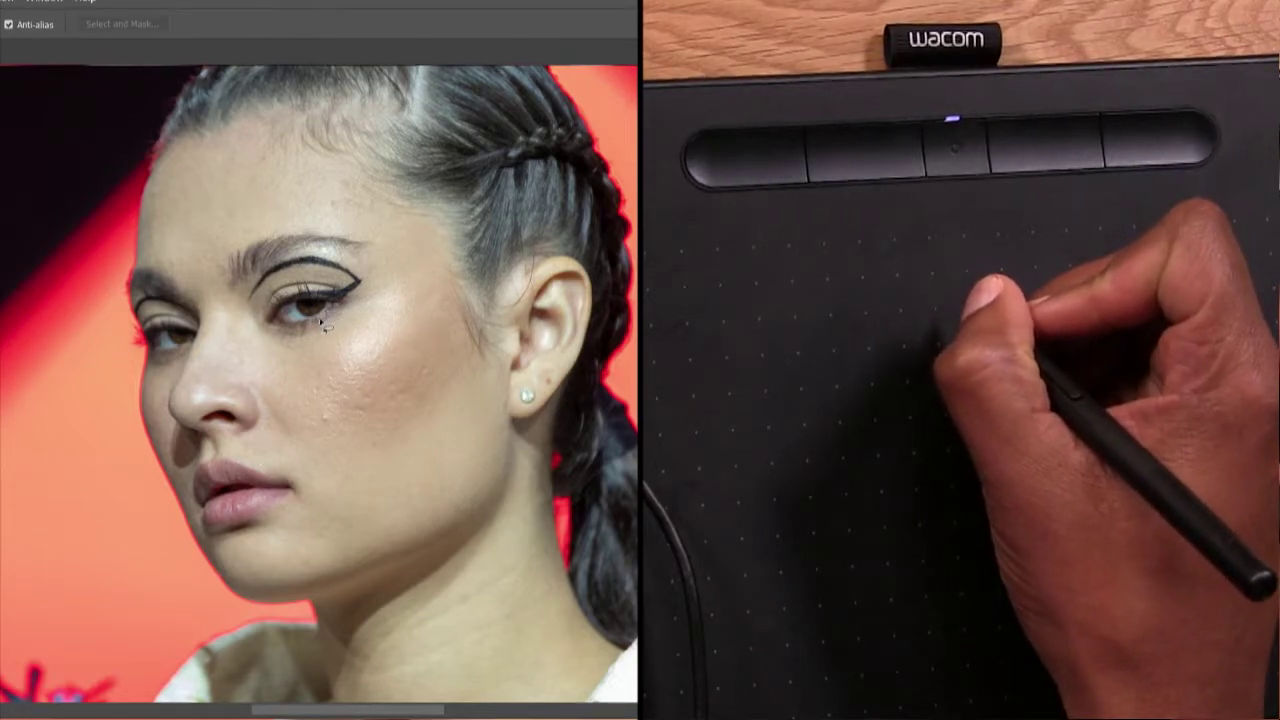
{"action": "key", "text": "ctrl+plus"}
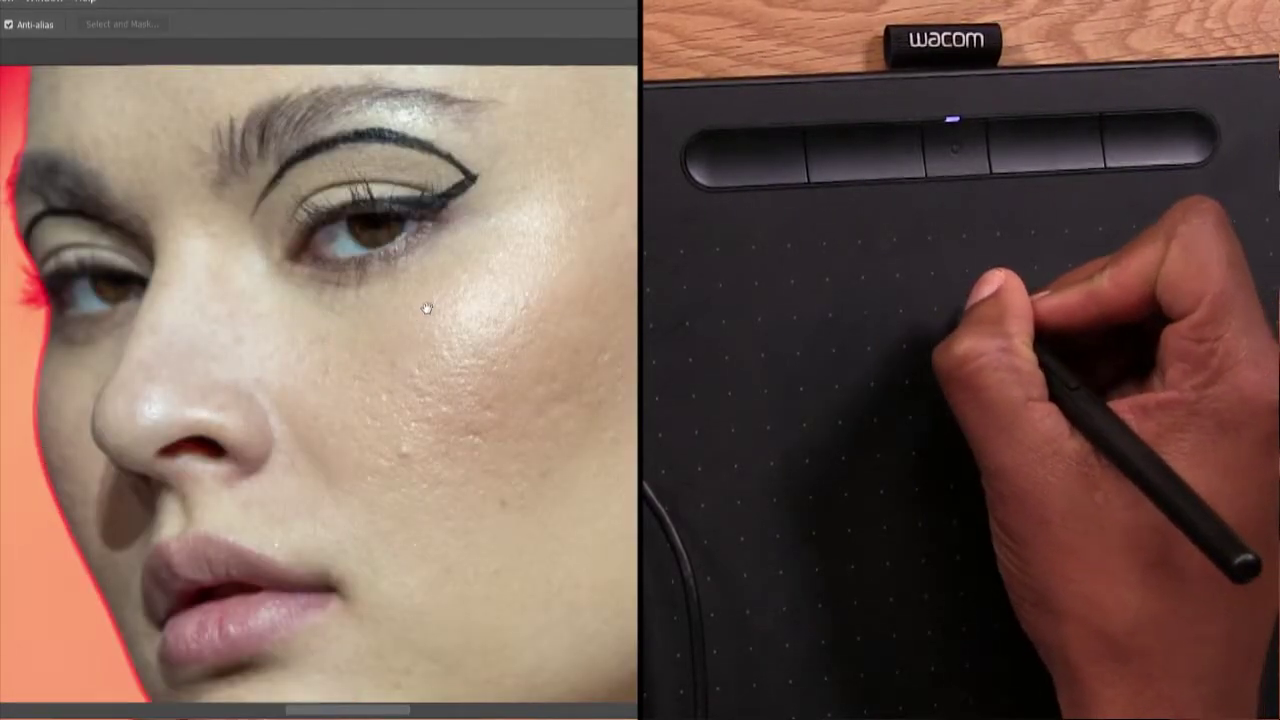
{"action": "scroll", "coordinate": [400, 318], "scroll_direction": "up", "scroll_amount": 4}
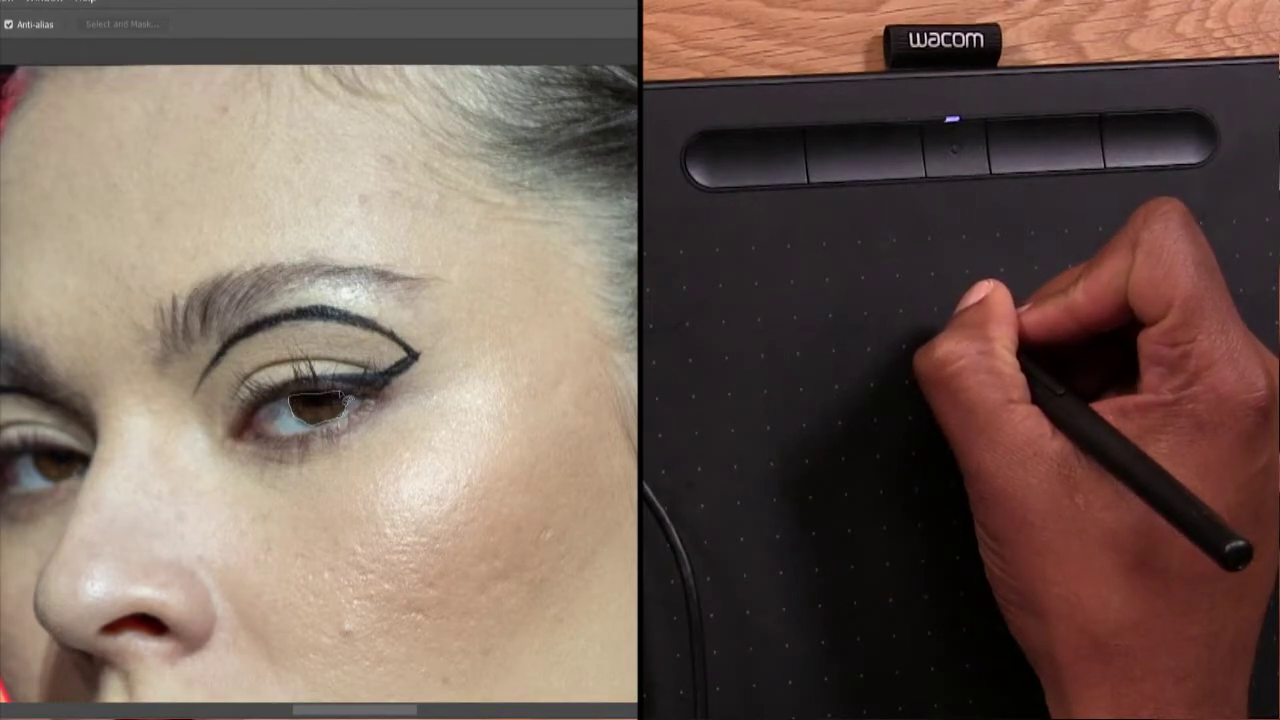
{"action": "left_click_drag", "start_coordinate": [352, 400], "coordinate": [348, 404]}
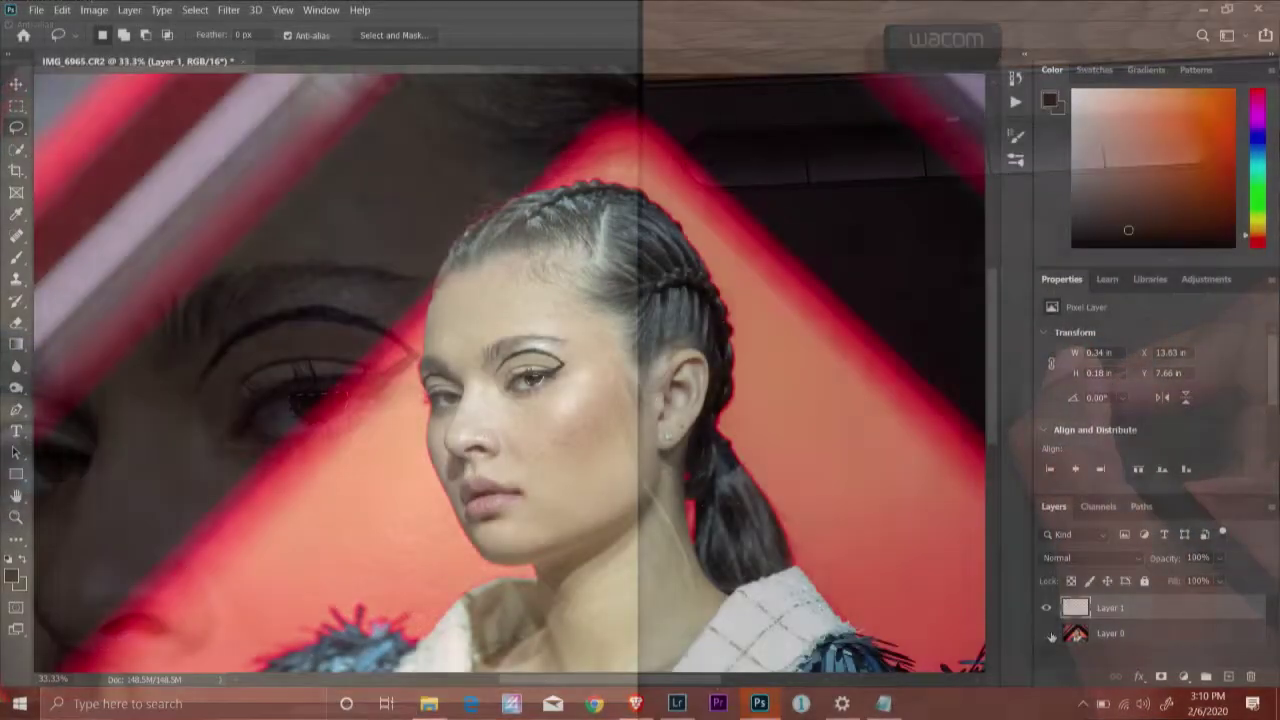
Toggle Layer 0 and Layer 1 visibility to check them, then make Layer 0 active.
{"action": "left_click", "coordinate": [1046, 634]}
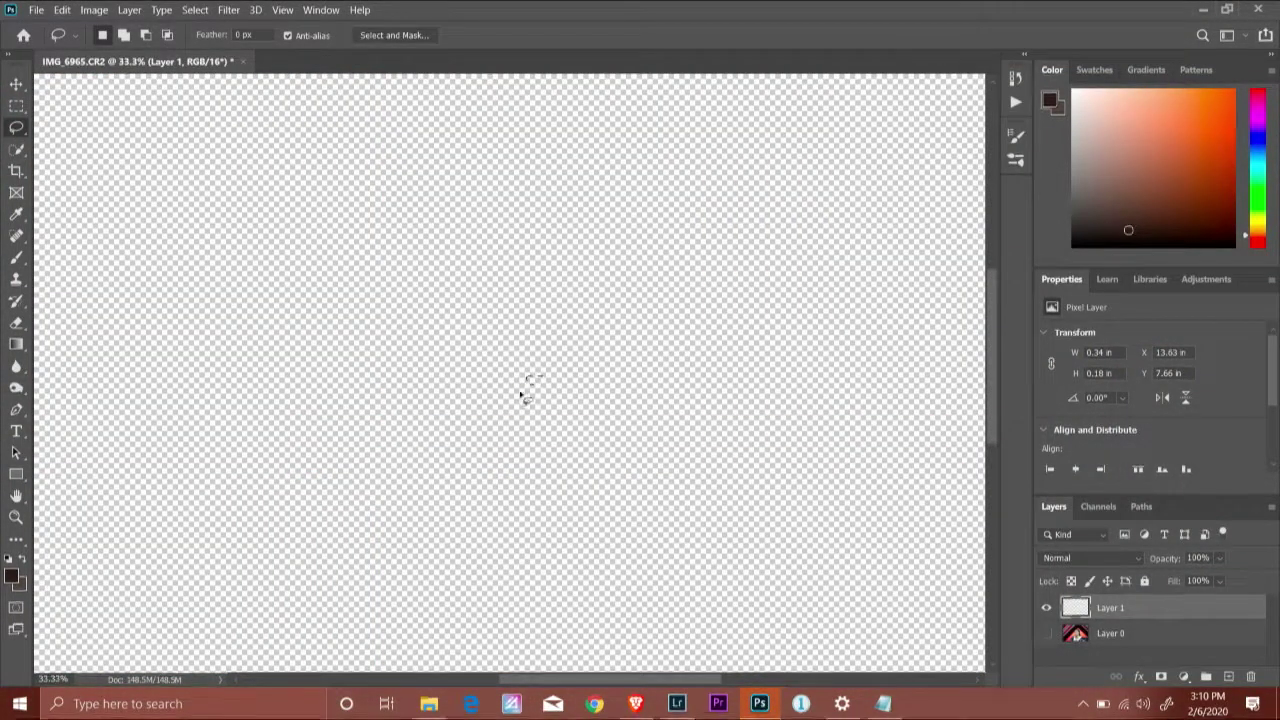
{"action": "left_click", "coordinate": [1046, 634]}
{"action": "left_click", "coordinate": [1047, 609]}
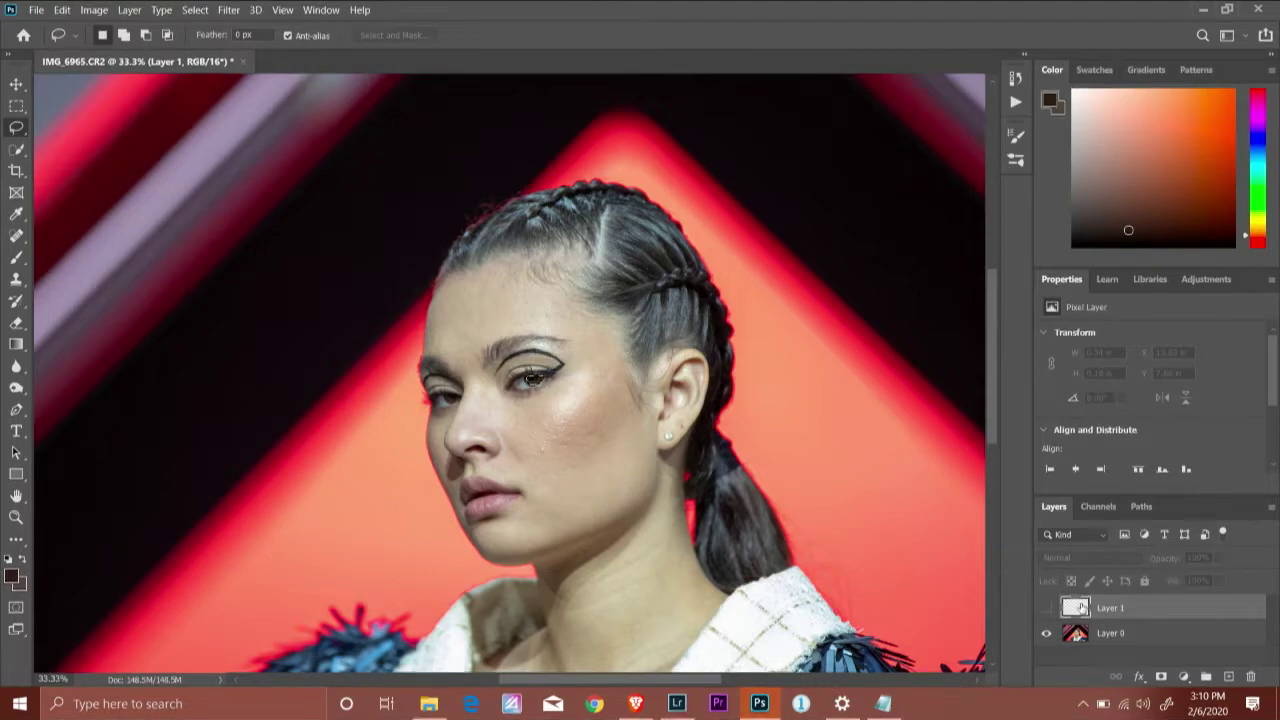
{"action": "left_click", "coordinate": [1045, 608]}
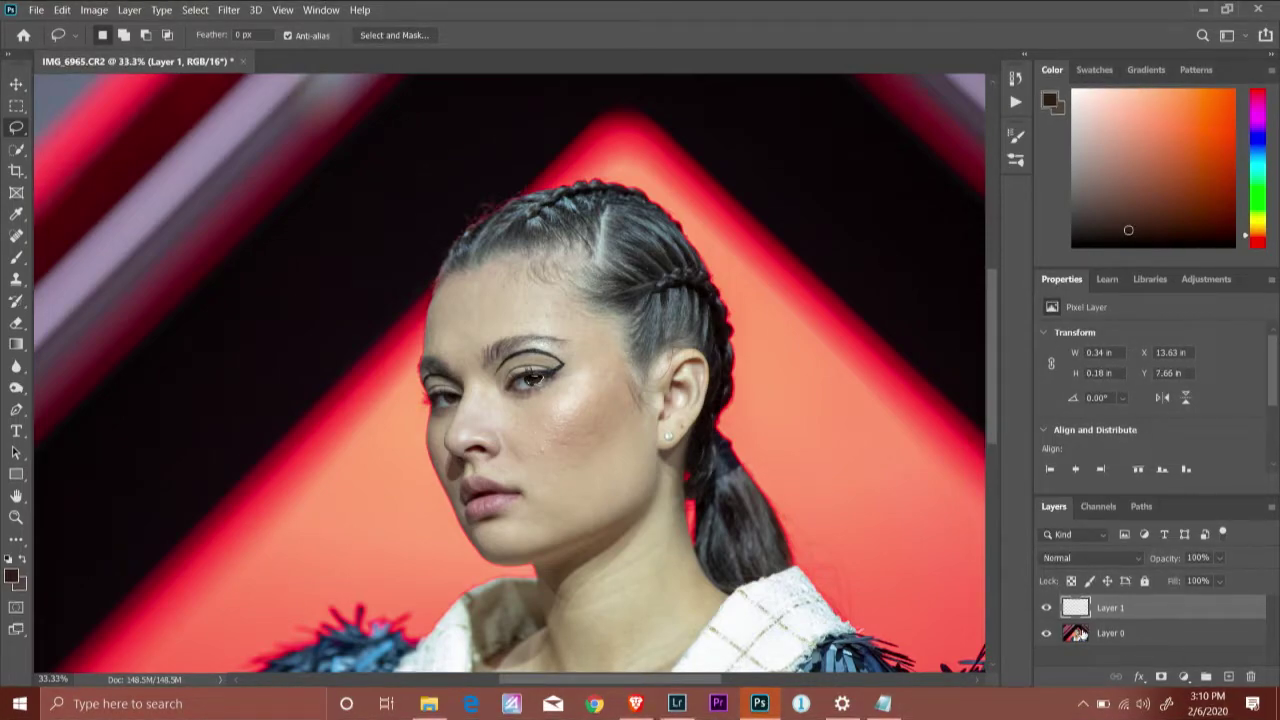
{"action": "left_click", "coordinate": [1078, 635]}
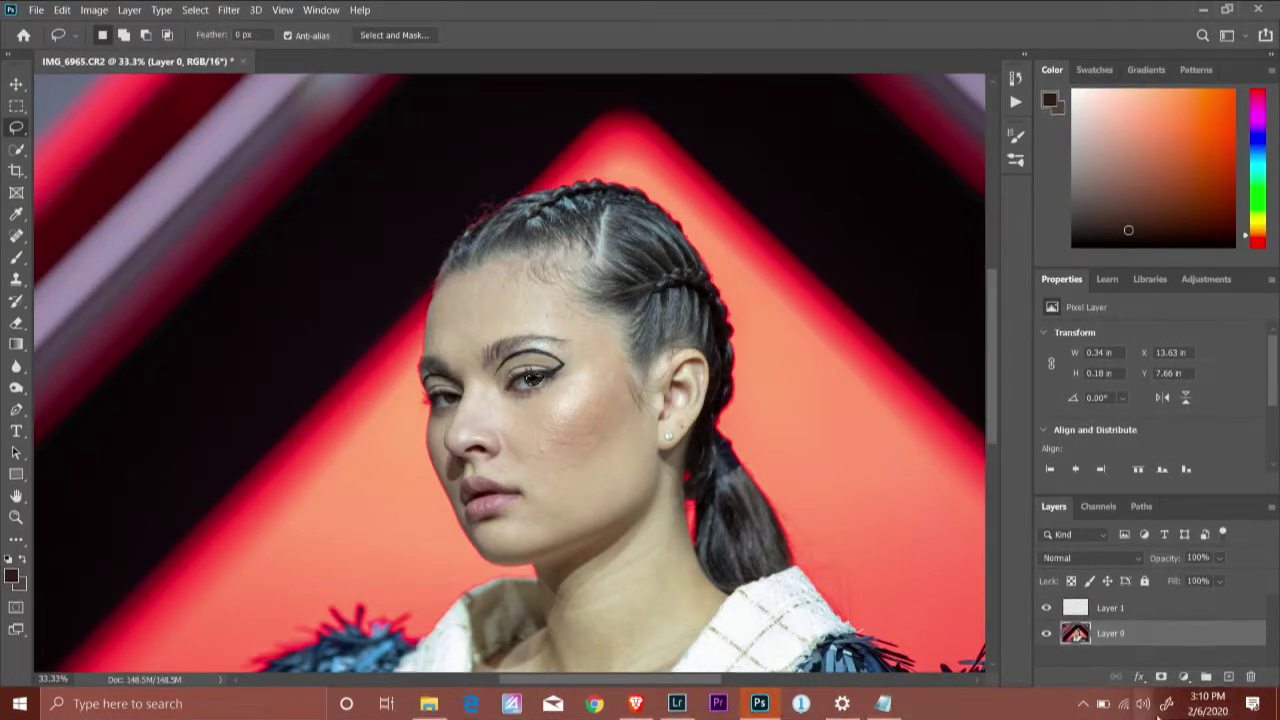
Copy the selected iris onto a new Layer 2 and view it alone before restoring the portrait.
{"action": "key", "text": "ctrl+shift+alt+n"}
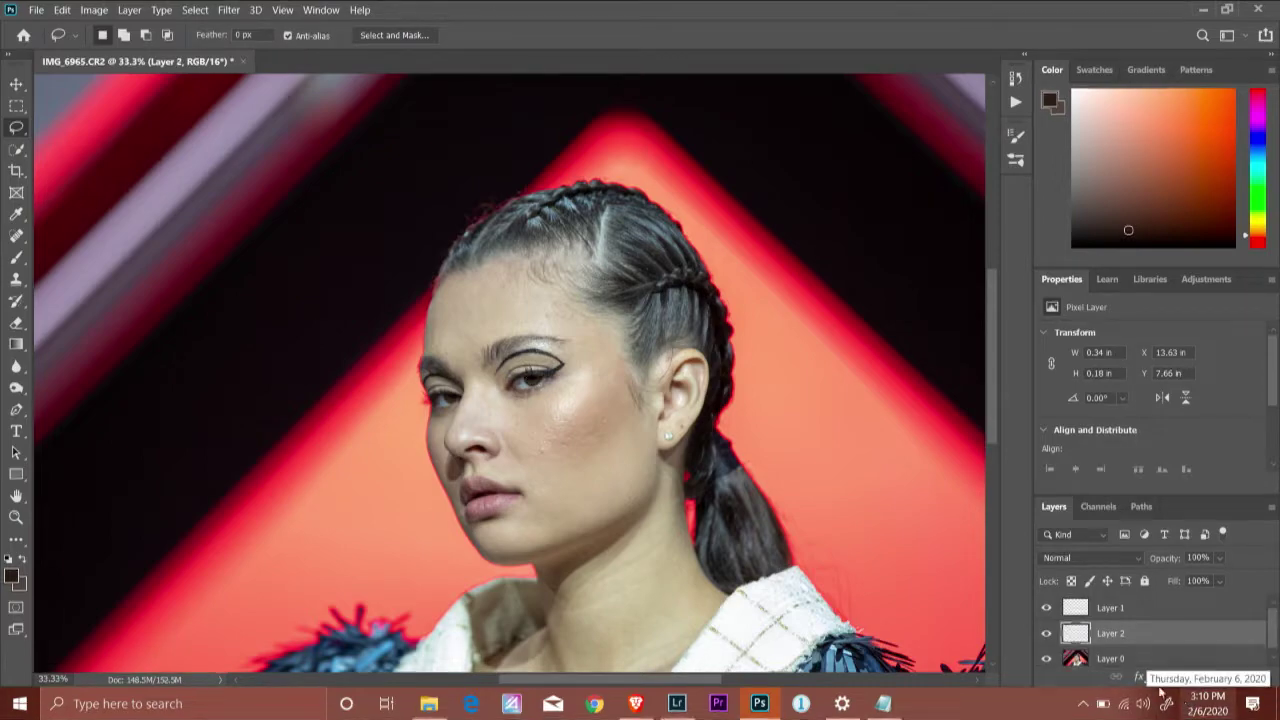
{"action": "left_click", "coordinate": [1047, 608]}
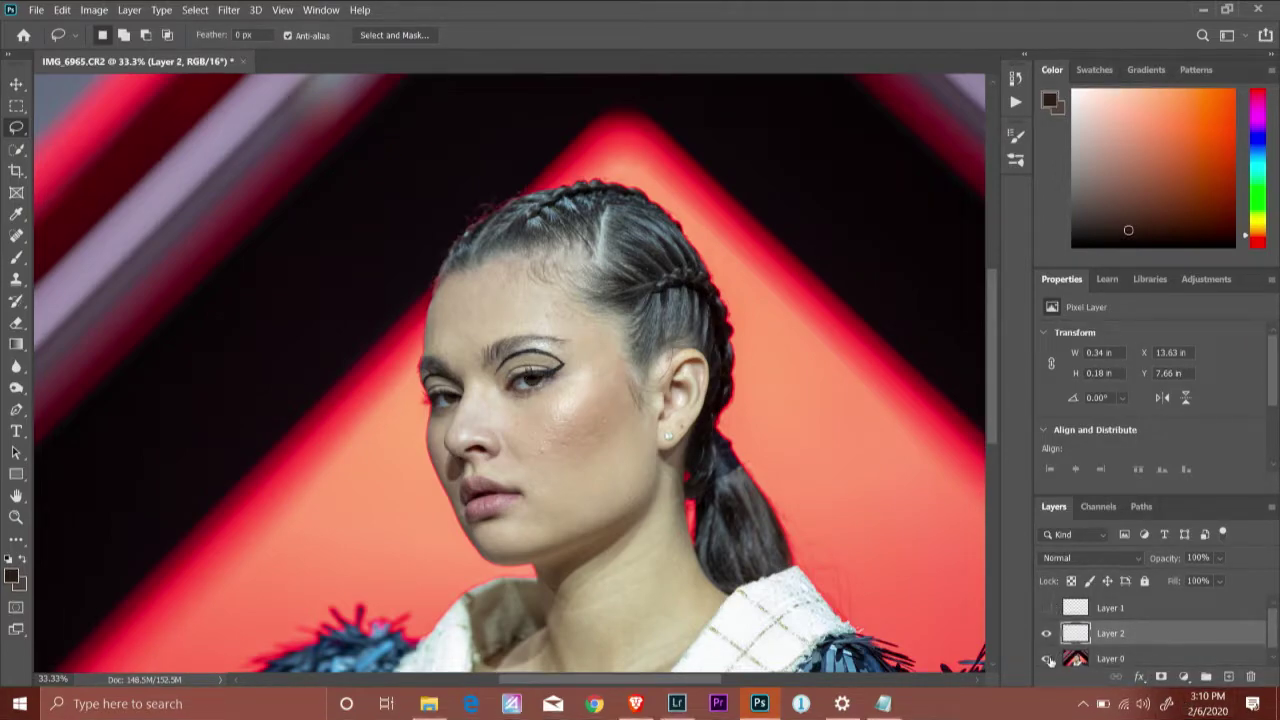
{"action": "left_click", "coordinate": [1046, 659]}
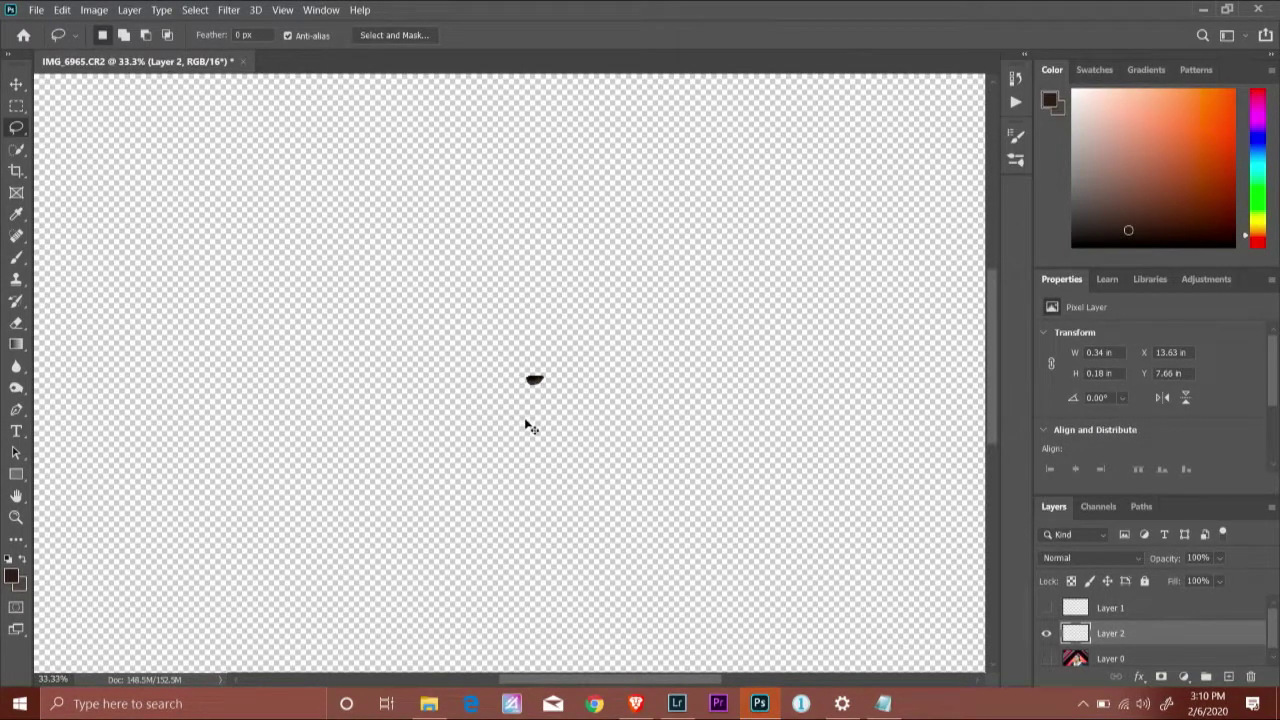
{"action": "key", "text": "ctrl+plus"}
{"action": "key", "text": "ctrl+plus"}
{"action": "key", "text": "ctrl+plus"}
{"action": "key", "text": "ctrl+plus"}
{"action": "key", "text": "ctrl+plus"}
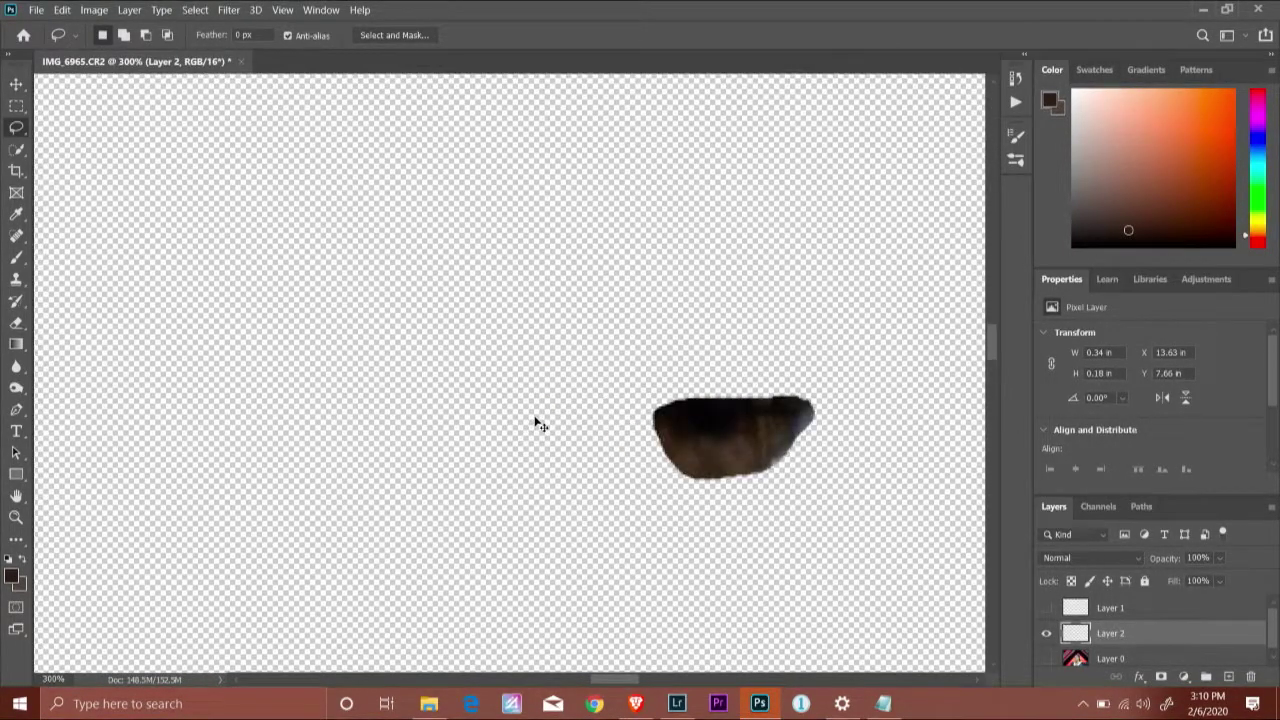
{"action": "key", "text": "ctrl+minus"}
{"action": "key", "text": "ctrl+minus"}
{"action": "key", "text": "ctrl+minus"}
{"action": "key", "text": "ctrl+minus"}
{"action": "key", "text": "ctrl+minus"}
{"action": "key", "text": "ctrl+minus"}
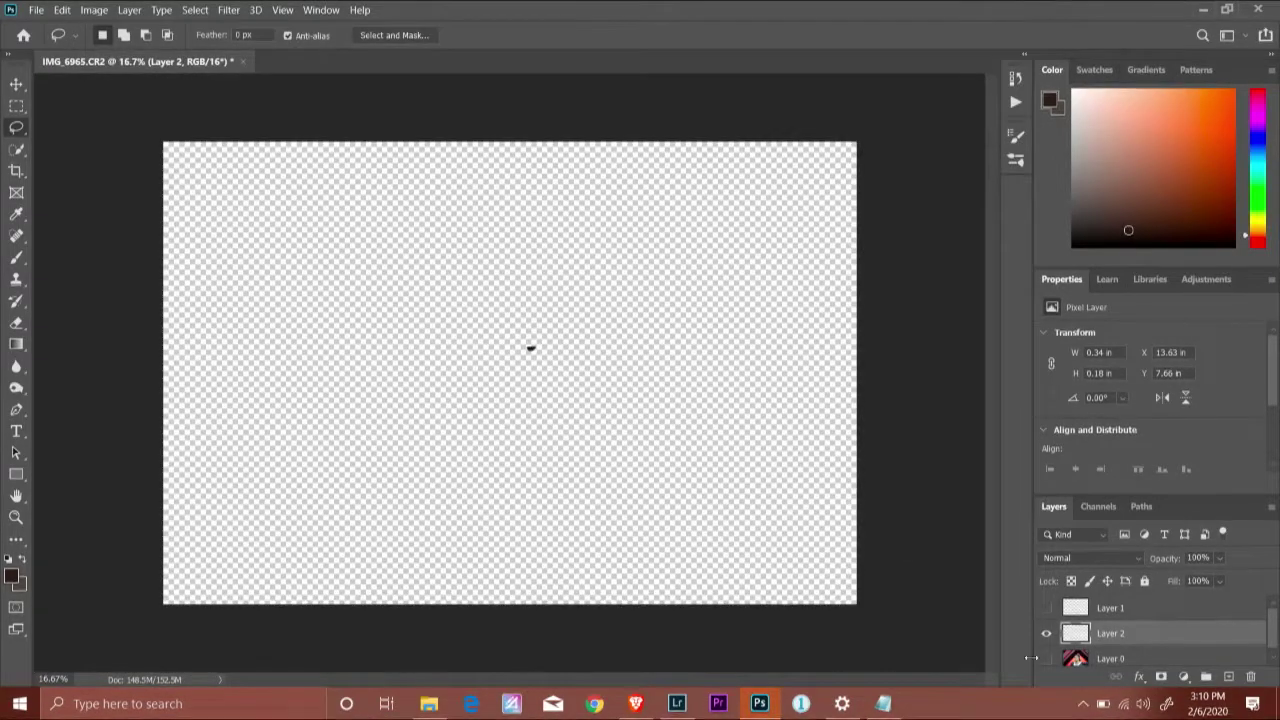
{"action": "left_click", "coordinate": [1046, 659]}
{"action": "left_click", "coordinate": [1112, 612]}
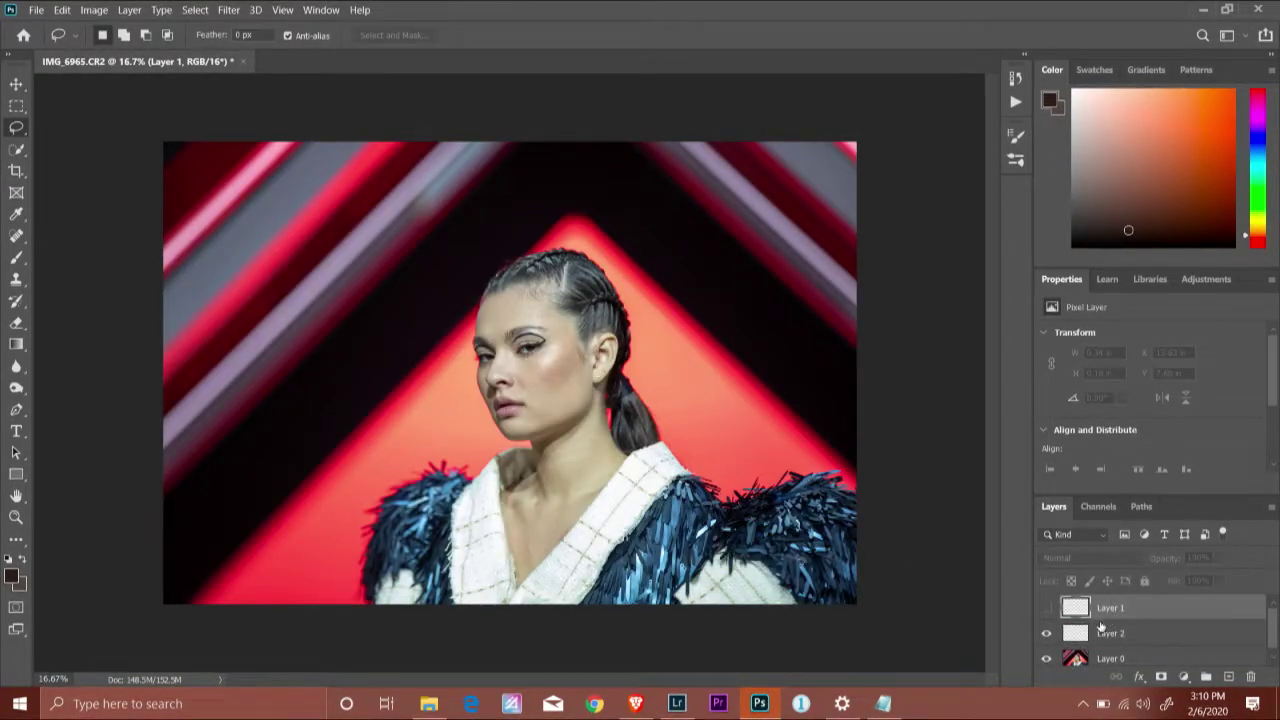
Delete Layer 1 and add a Hue/Saturation 1 adjustment layer clipped to the iris on Layer 2.
{"action": "key", "text": "Delete"}
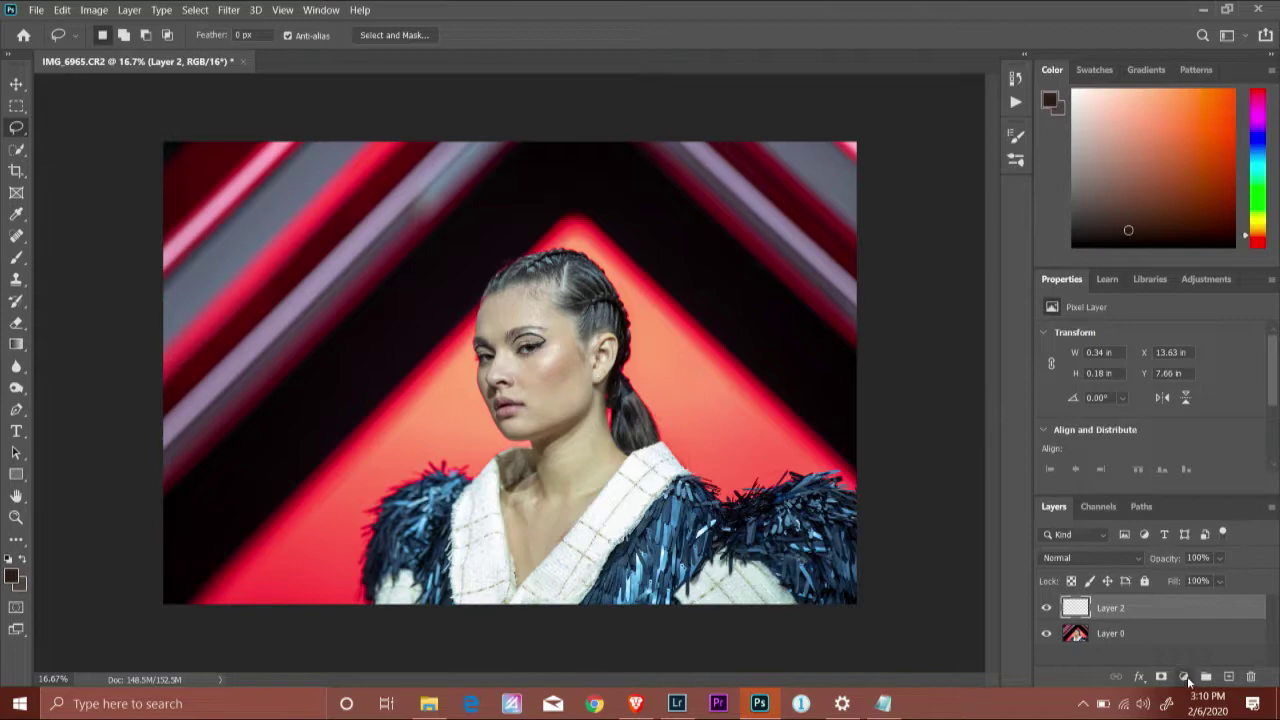
{"action": "left_click", "coordinate": [1185, 678]}
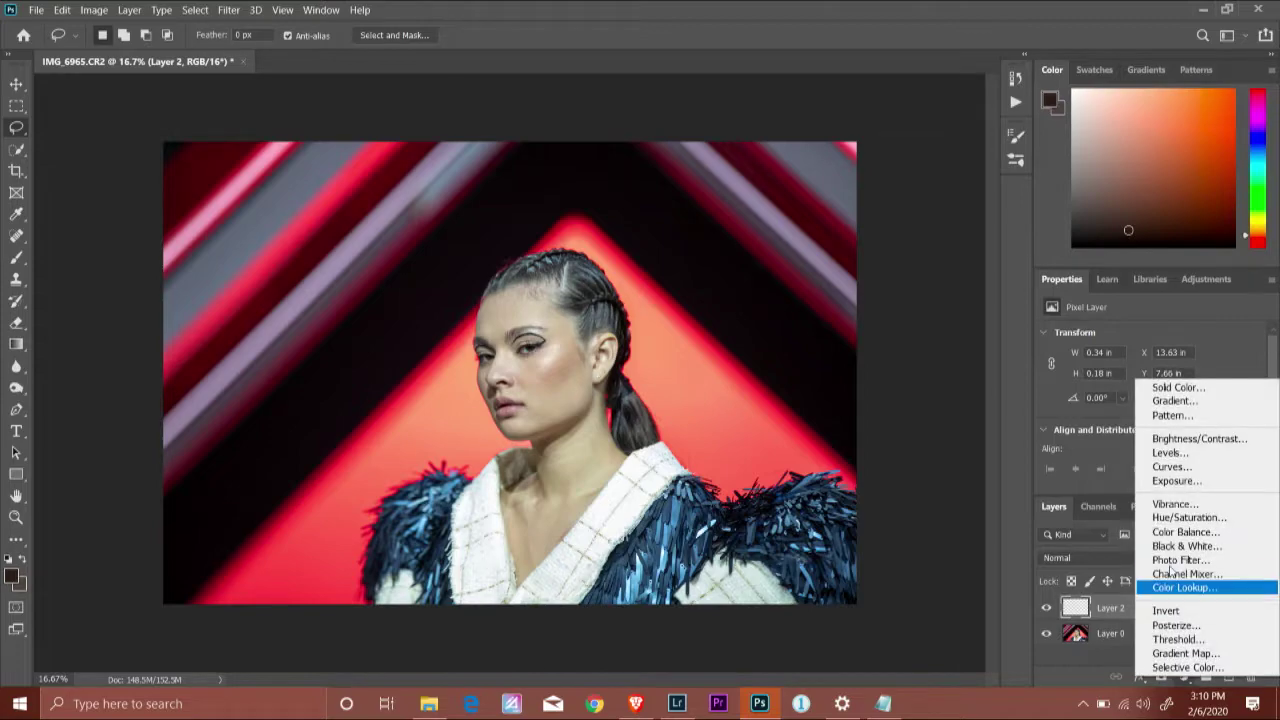
{"action": "left_click", "coordinate": [1210, 518]}
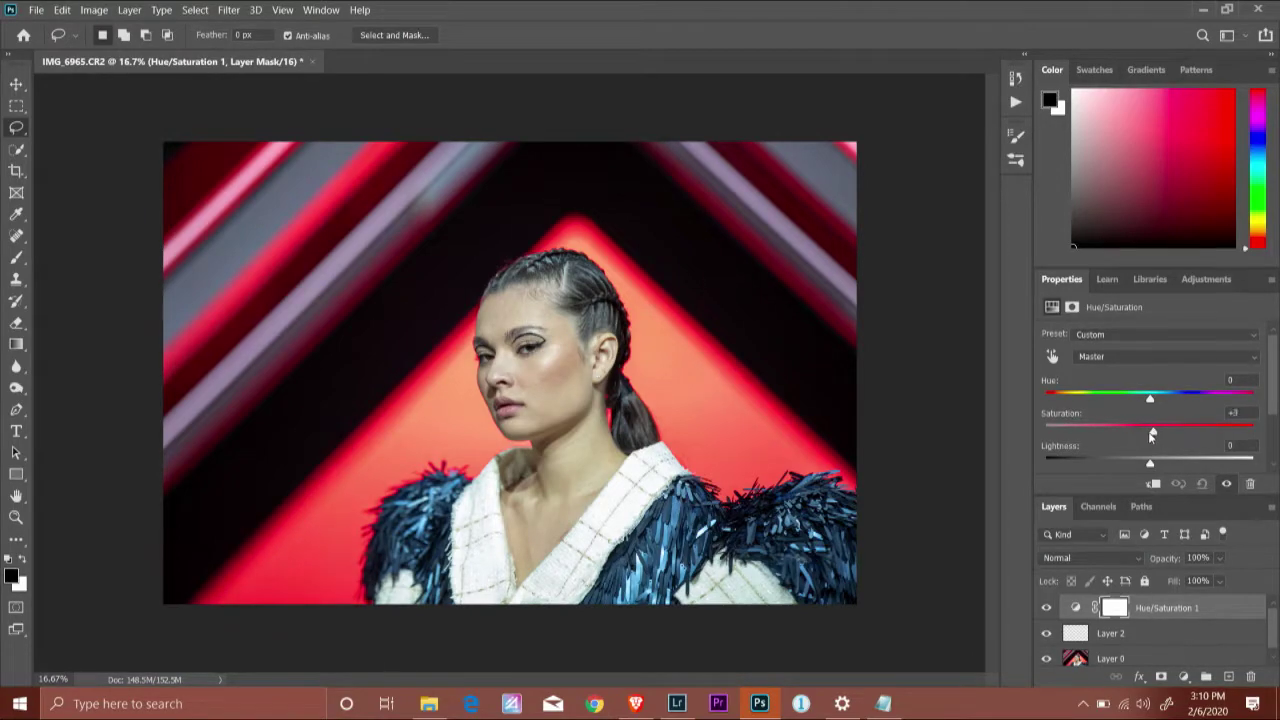
{"action": "mouse_move", "coordinate": [1152, 435]}
{"action": "left_mouse_down"}
{"action": "mouse_move", "coordinate": [1028, 427]}
{"action": "mouse_move", "coordinate": [1159, 435]}
{"action": "mouse_move", "coordinate": [1141, 441]}
{"action": "left_mouse_up"}
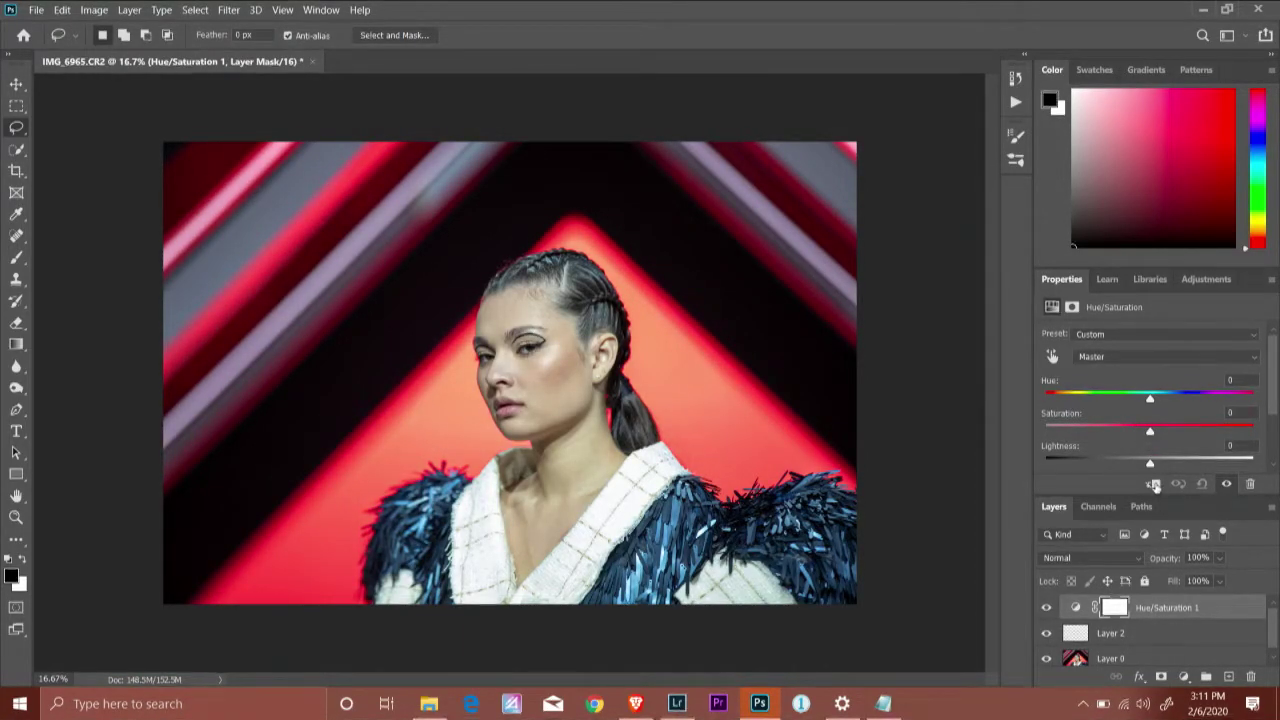
{"action": "left_click", "coordinate": [1153, 485]}
{"action": "left_click", "coordinate": [1153, 485]}
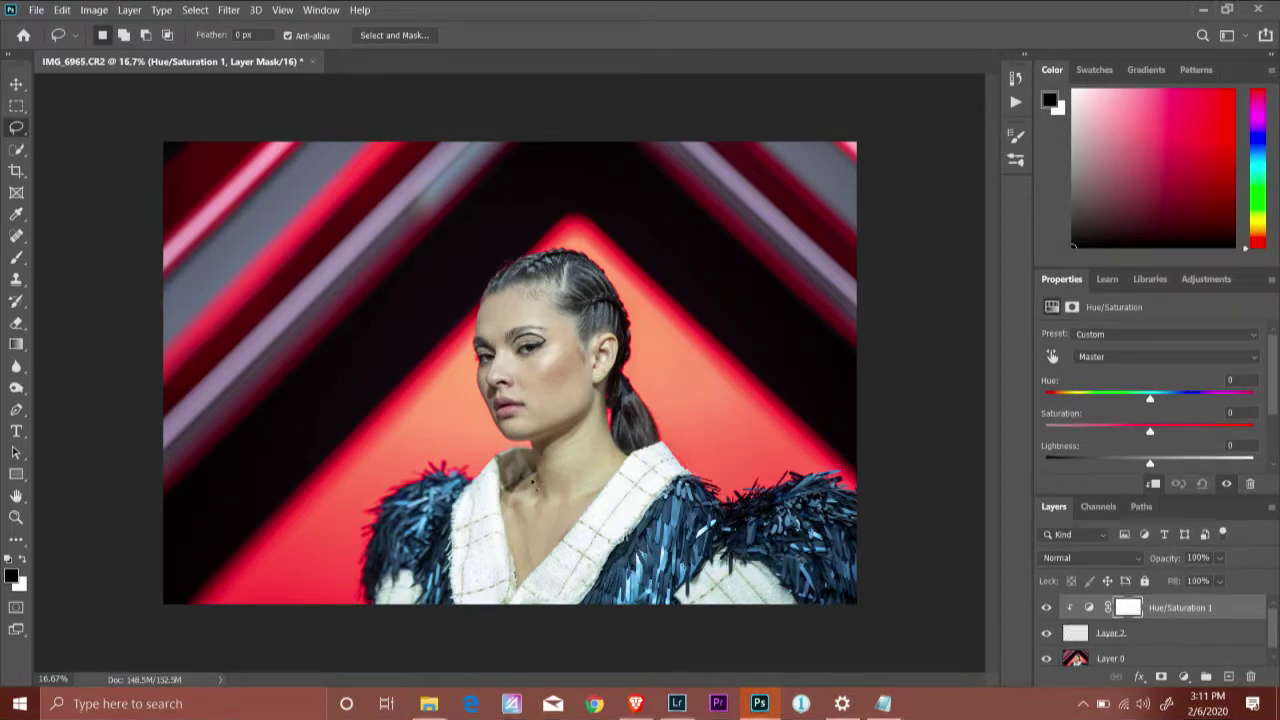
Zoom to 100% on the eyes and set Hue +60, Saturation +18, Lightness 0 on the clipped adjustment.
{"action": "key", "text": "ctrl+1"}
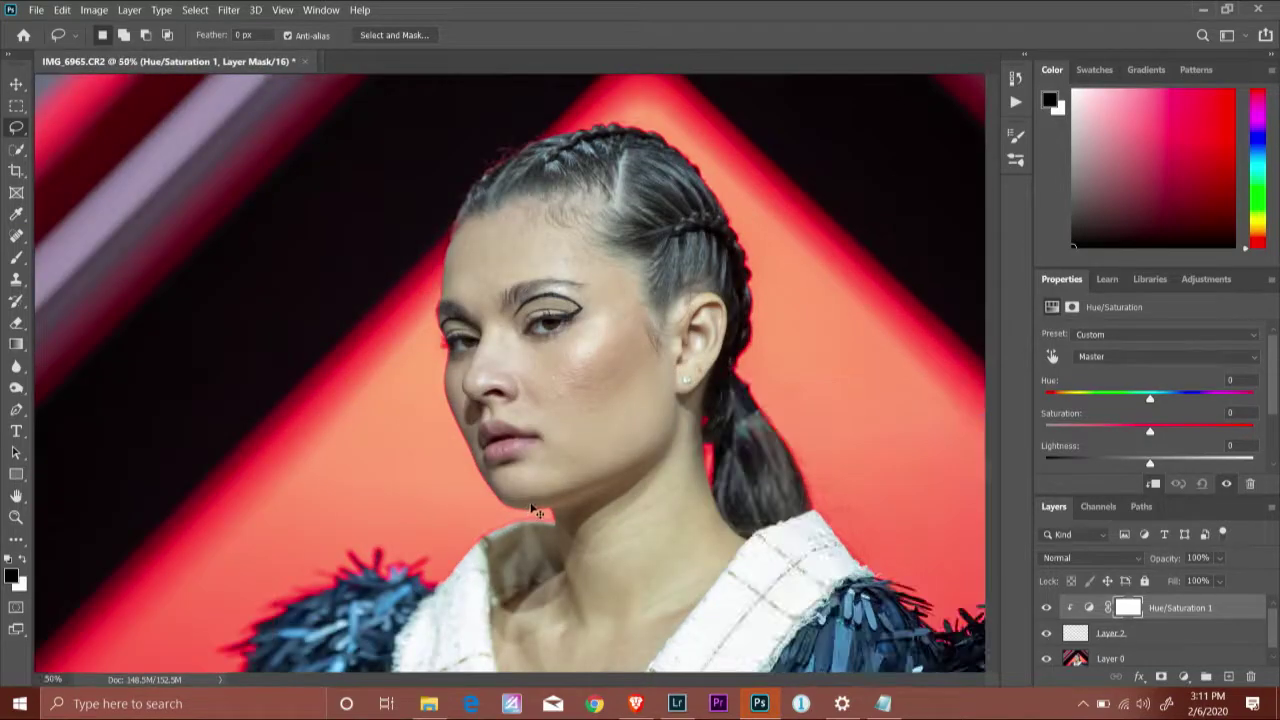
{"action": "left_click_drag", "start_coordinate": [671, 316], "coordinate": [584, 554]}
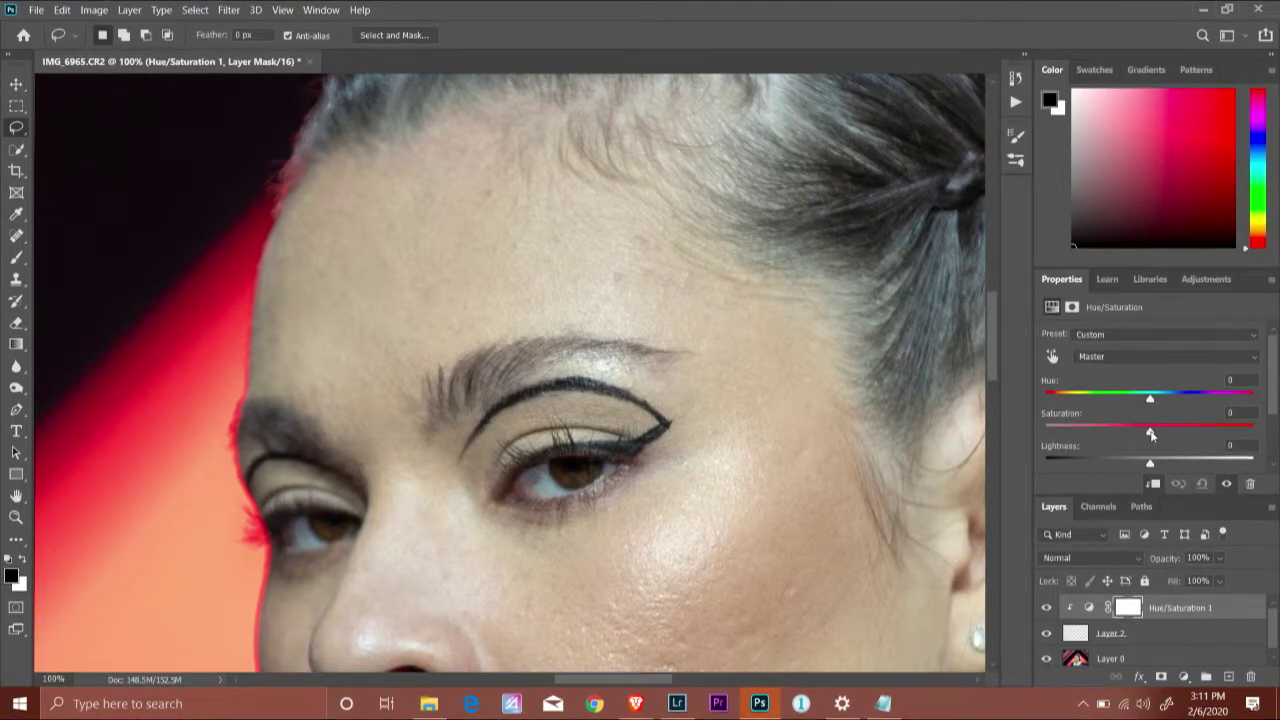
{"action": "left_click_drag", "start_coordinate": [1150, 433], "coordinate": [1146, 433]}
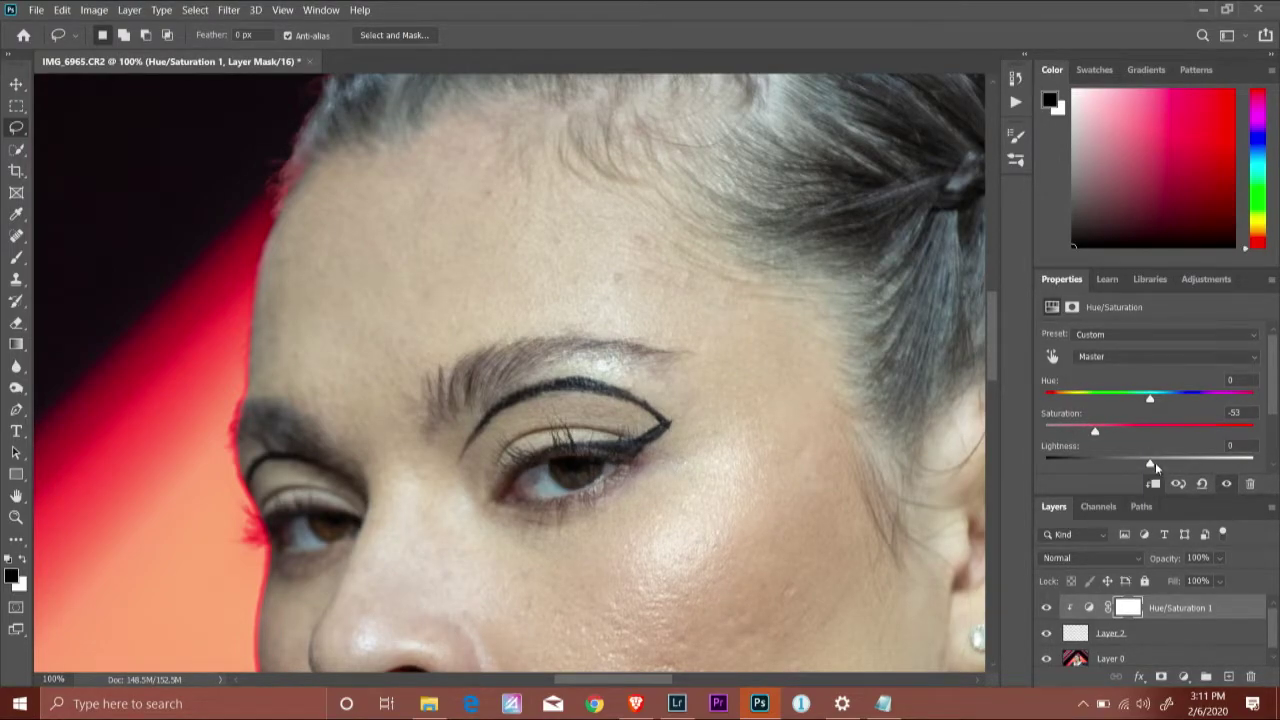
{"action": "left_click_drag", "start_coordinate": [1155, 462], "coordinate": [1158, 462]}
{"action": "left_click_drag", "start_coordinate": [1149, 398], "coordinate": [1113, 398]}
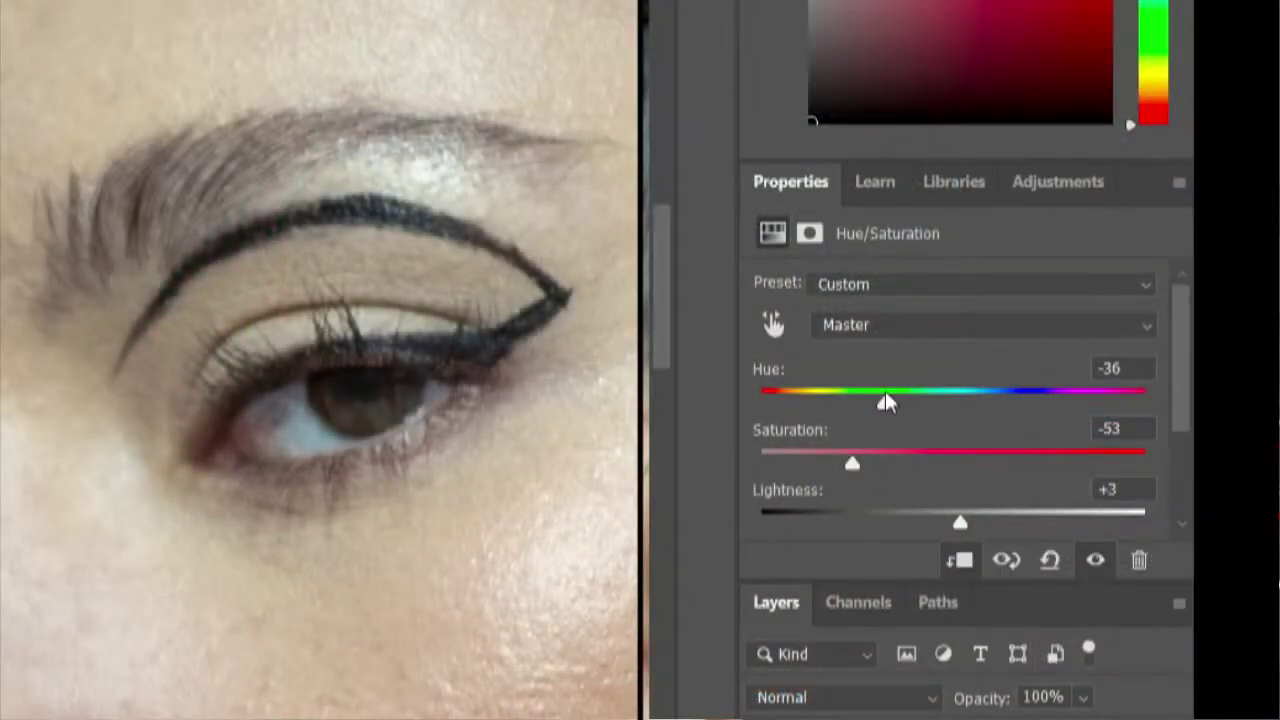
{"action": "left_click_drag", "start_coordinate": [884, 397], "coordinate": [1051, 397]}
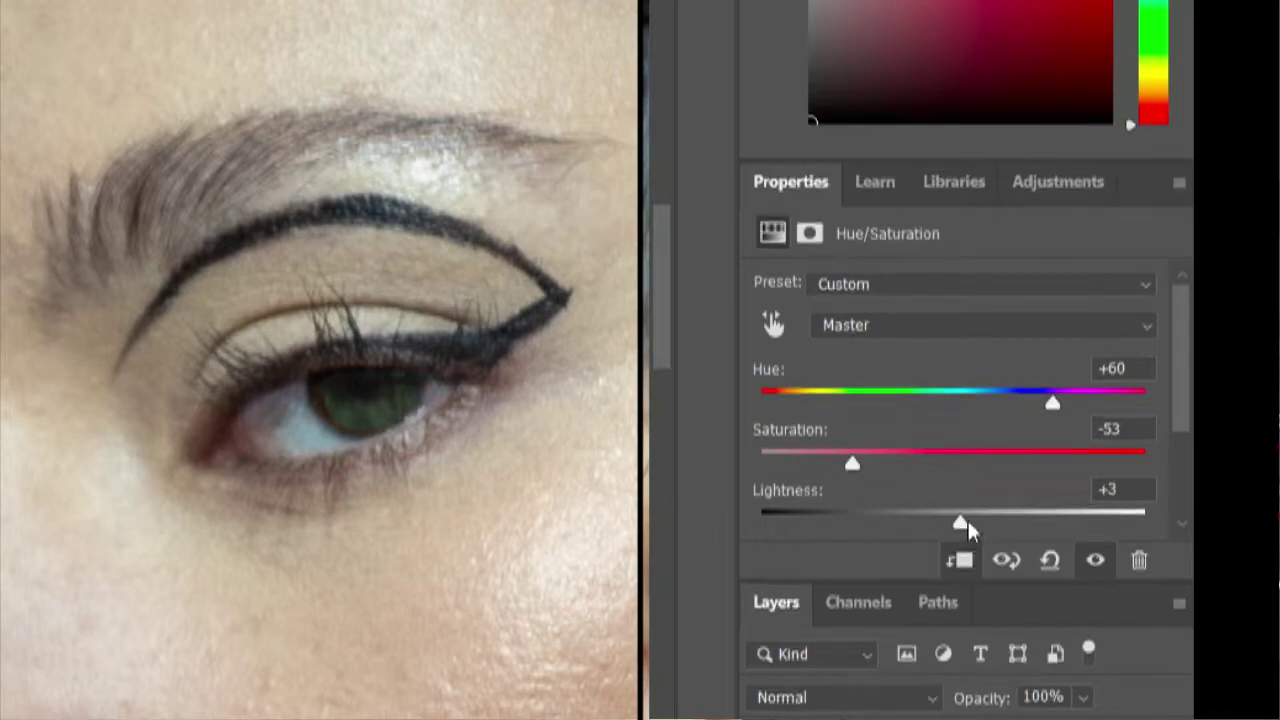
{"action": "mouse_move", "coordinate": [966, 520]}
{"action": "left_mouse_down"}
{"action": "mouse_move", "coordinate": [880, 512]}
{"action": "mouse_move", "coordinate": [979, 514]}
{"action": "mouse_move", "coordinate": [953, 515]}
{"action": "left_mouse_up"}
{"action": "left_click_drag", "start_coordinate": [849, 460], "coordinate": [989, 460]}
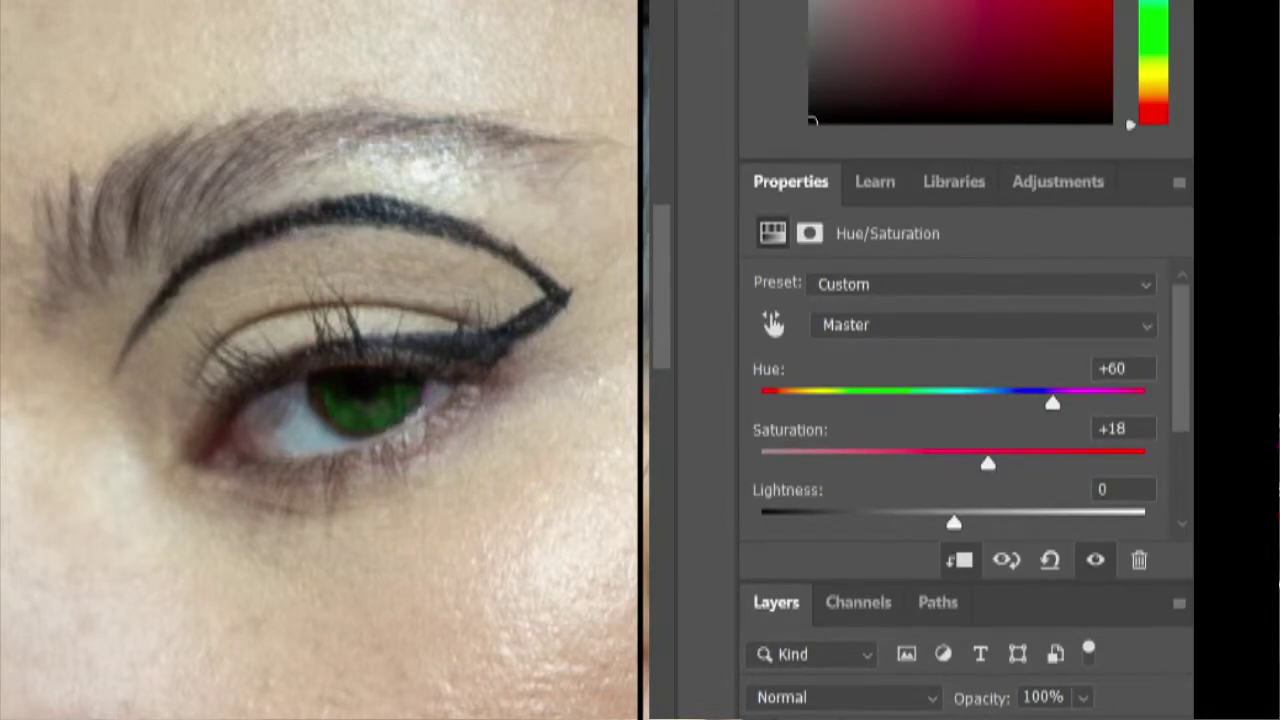
{"action": "scroll", "coordinate": [320, 360], "scroll_direction": "down", "scroll_amount": 5}
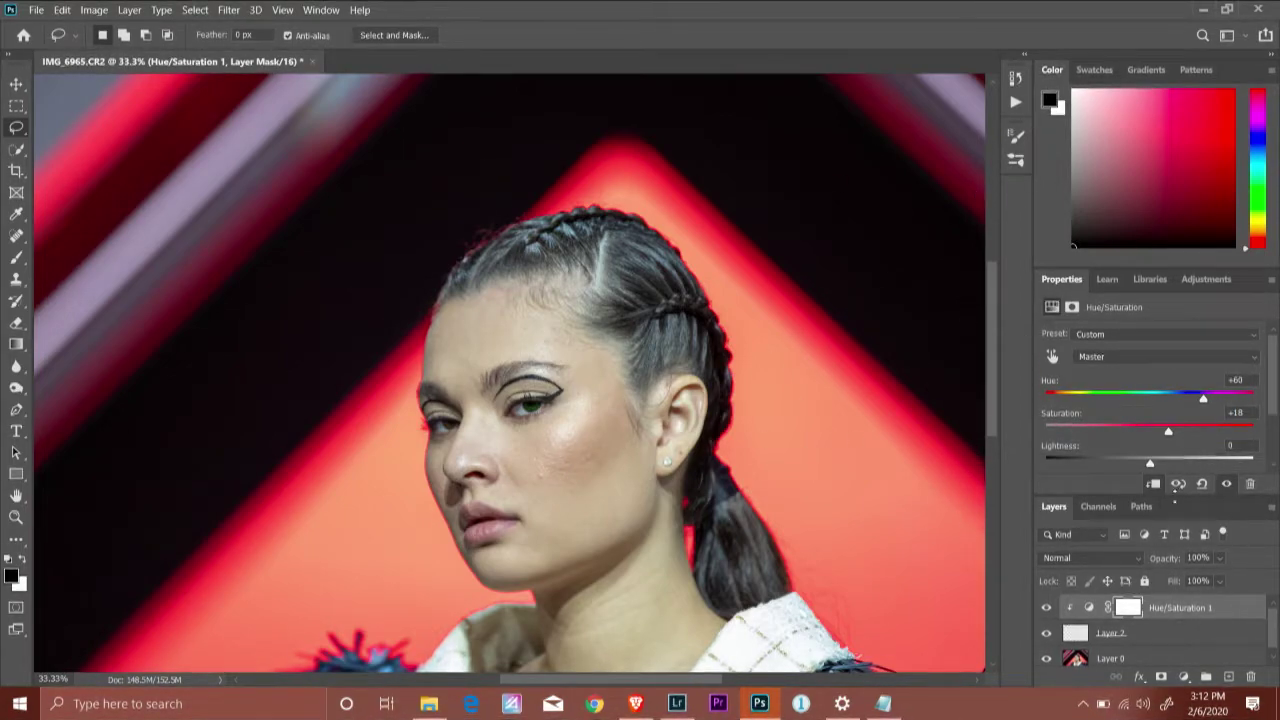
Delete the Hue/Saturation 1 layer and Layer 2, leaving only Layer 0, and zoom in on the face.
{"action": "left_click", "coordinate": [1140, 635]}
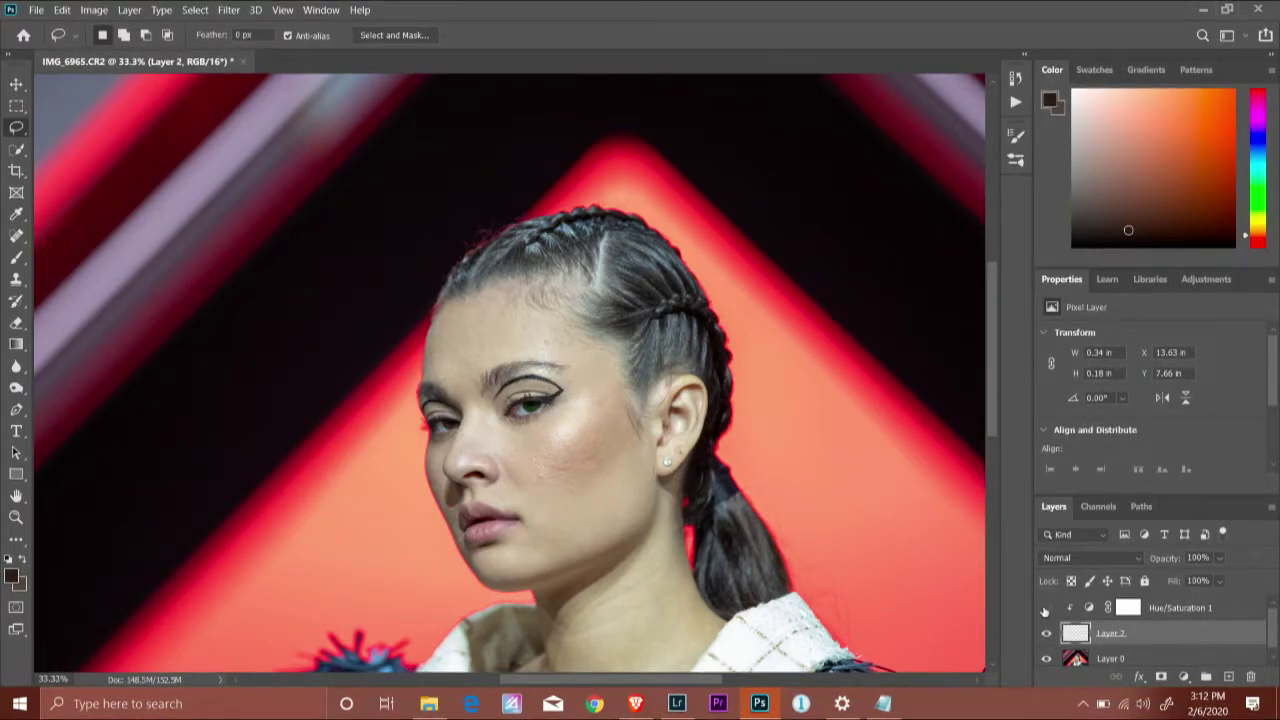
{"action": "left_click", "coordinate": [1184, 610]}
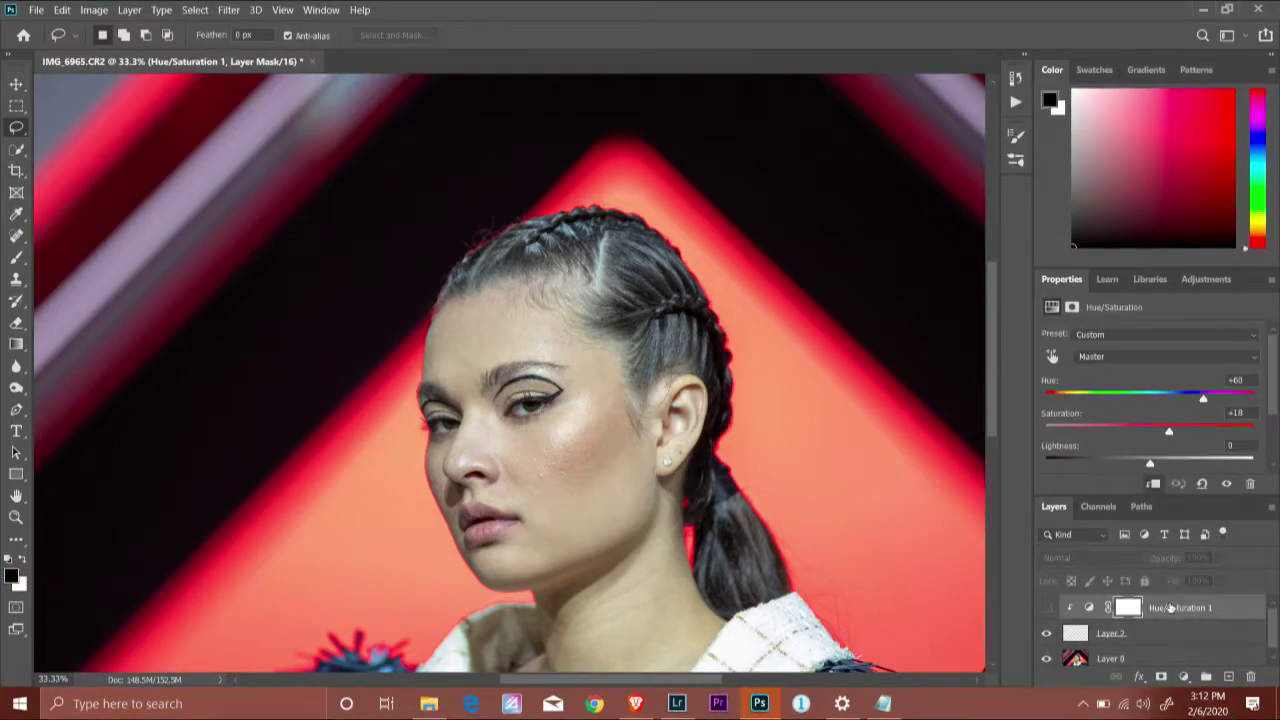
{"action": "key", "text": "Delete"}
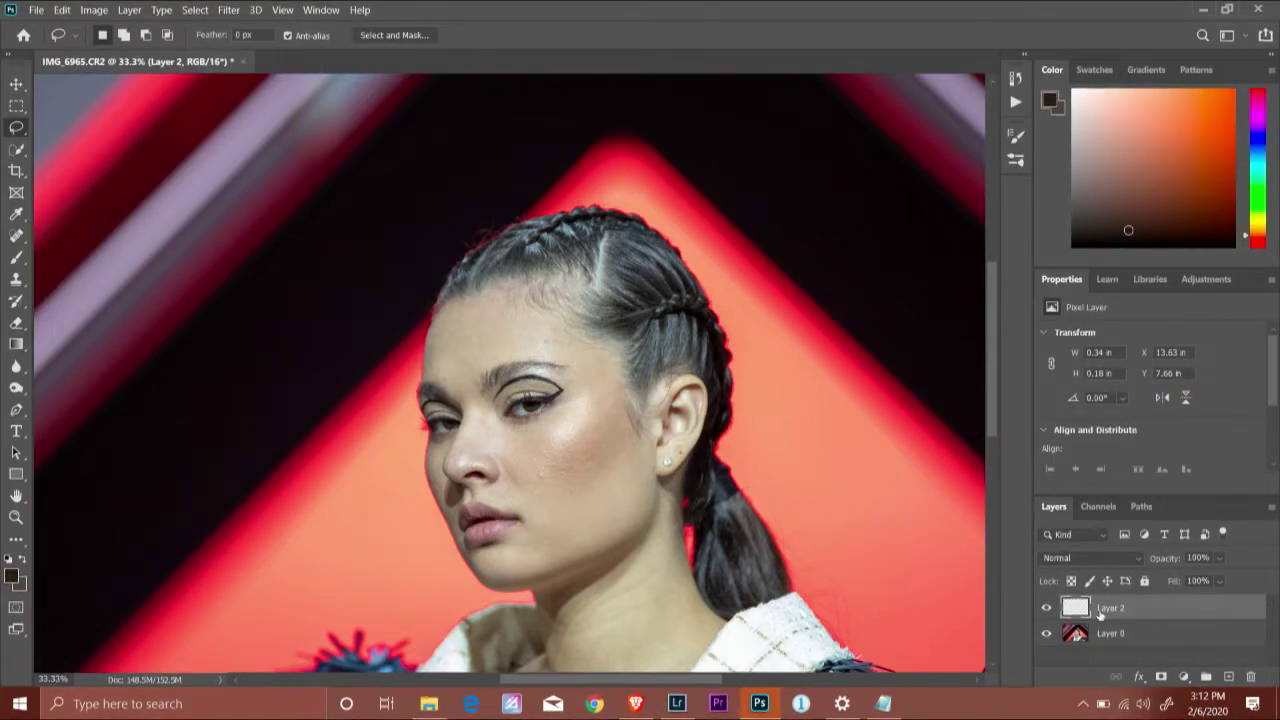
{"action": "key", "text": "Delete"}
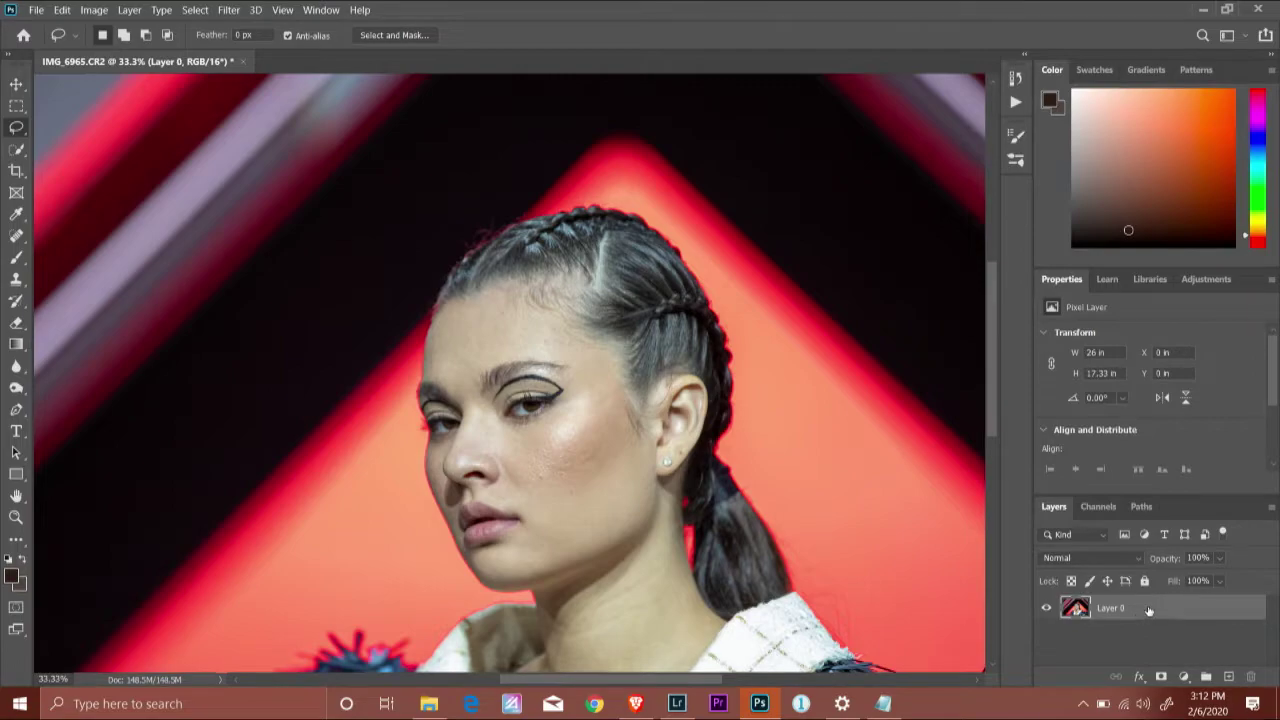
{"action": "key", "text": "ctrl+plus"}
{"action": "key", "text": "ctrl+plus"}
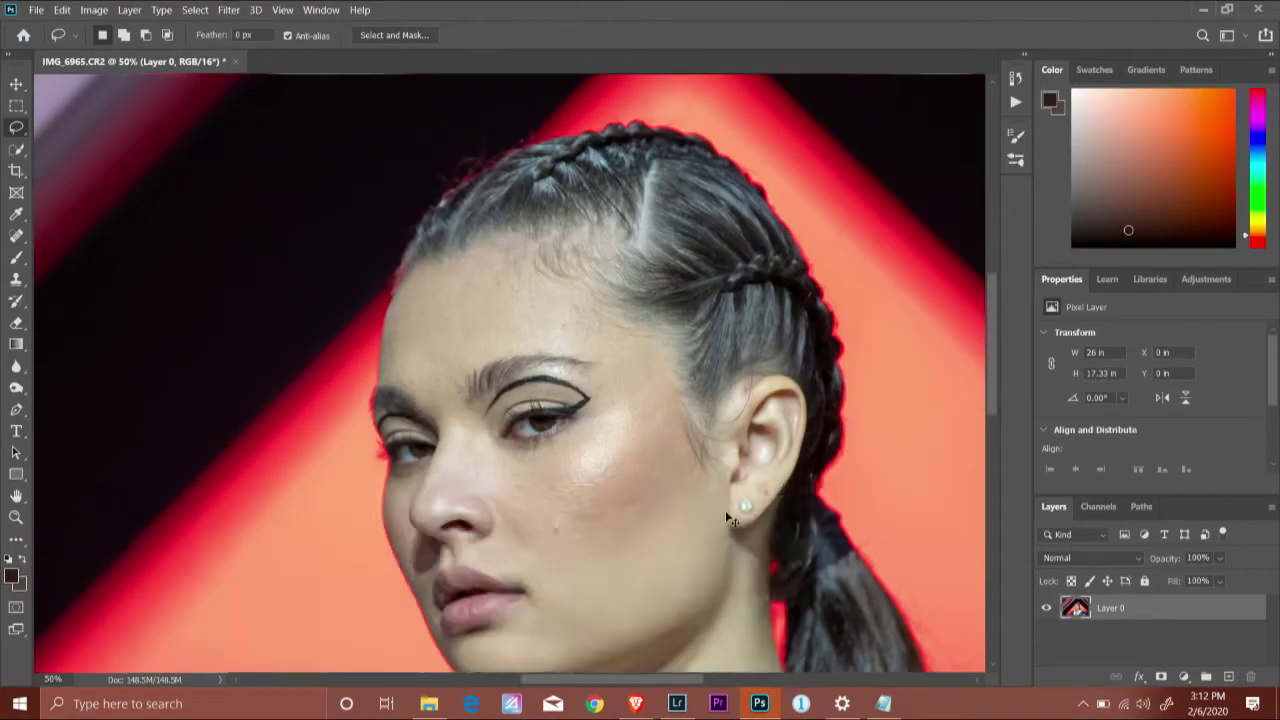
Switch to the Quick Selection Tool from the toolbar's selection tools flyout.
{"action": "right_click", "coordinate": [17, 131]}
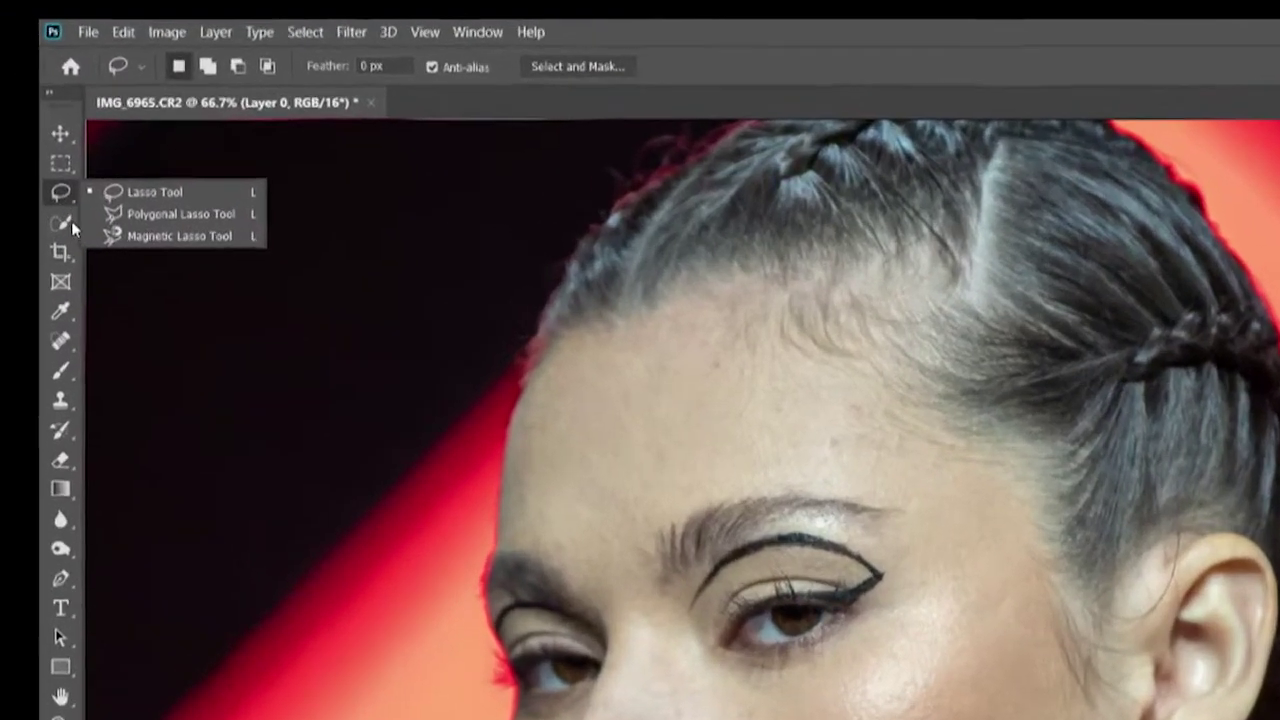
{"action": "left_click", "coordinate": [15, 151]}
{"action": "right_click", "coordinate": [15, 151]}
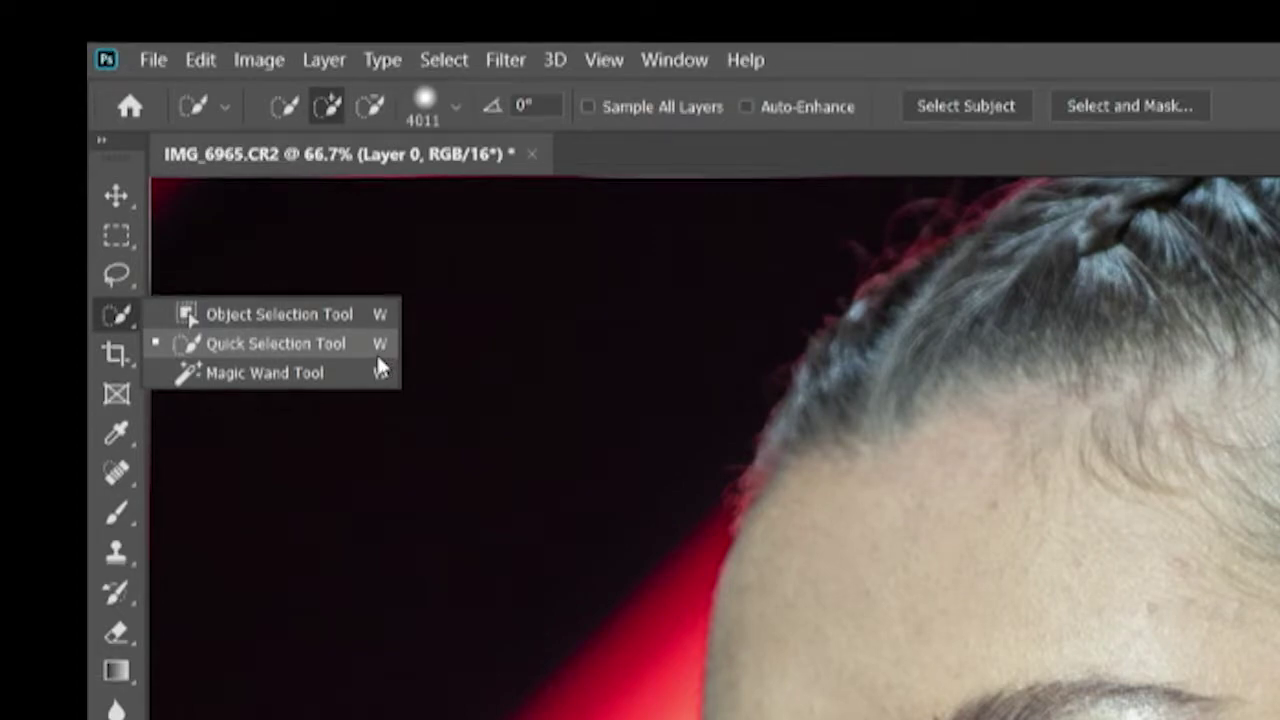
{"action": "left_click", "coordinate": [301, 342]}
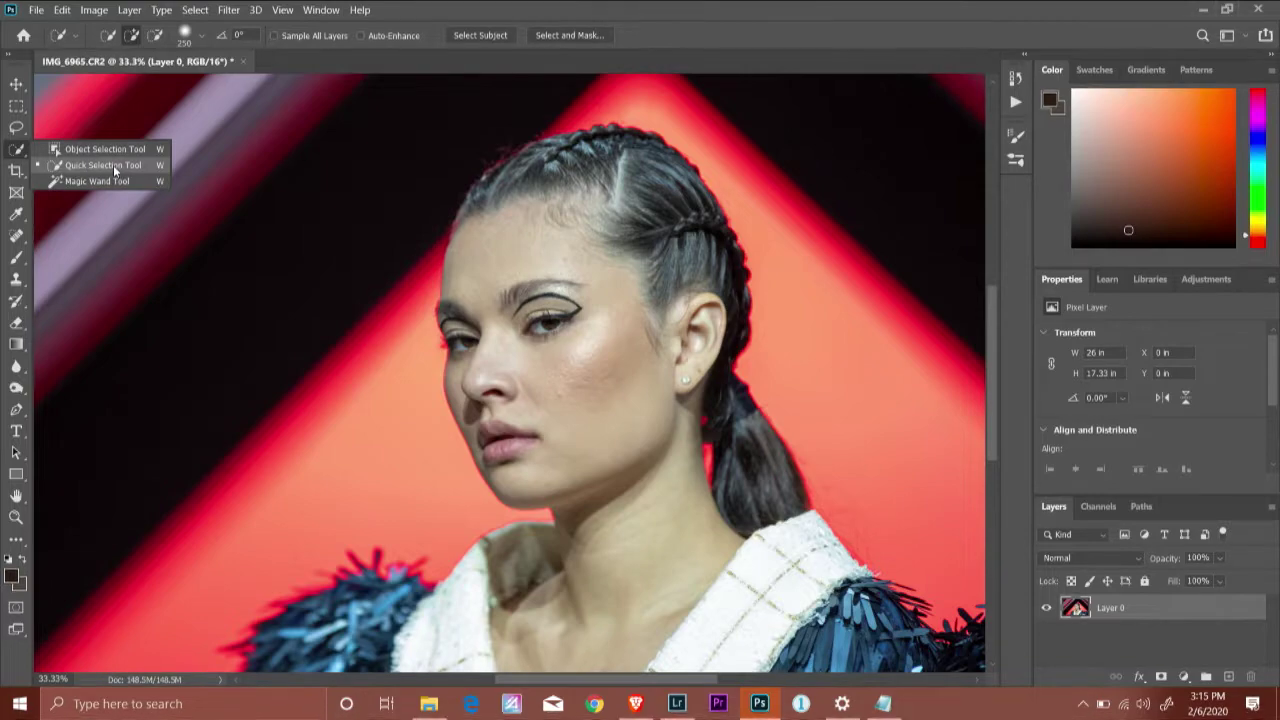
Quick-select the right eye's iris with a 150 brush, undoing the spill and Alt-subtracting the eyeliner wing.
{"action": "left_click", "coordinate": [112, 166]}
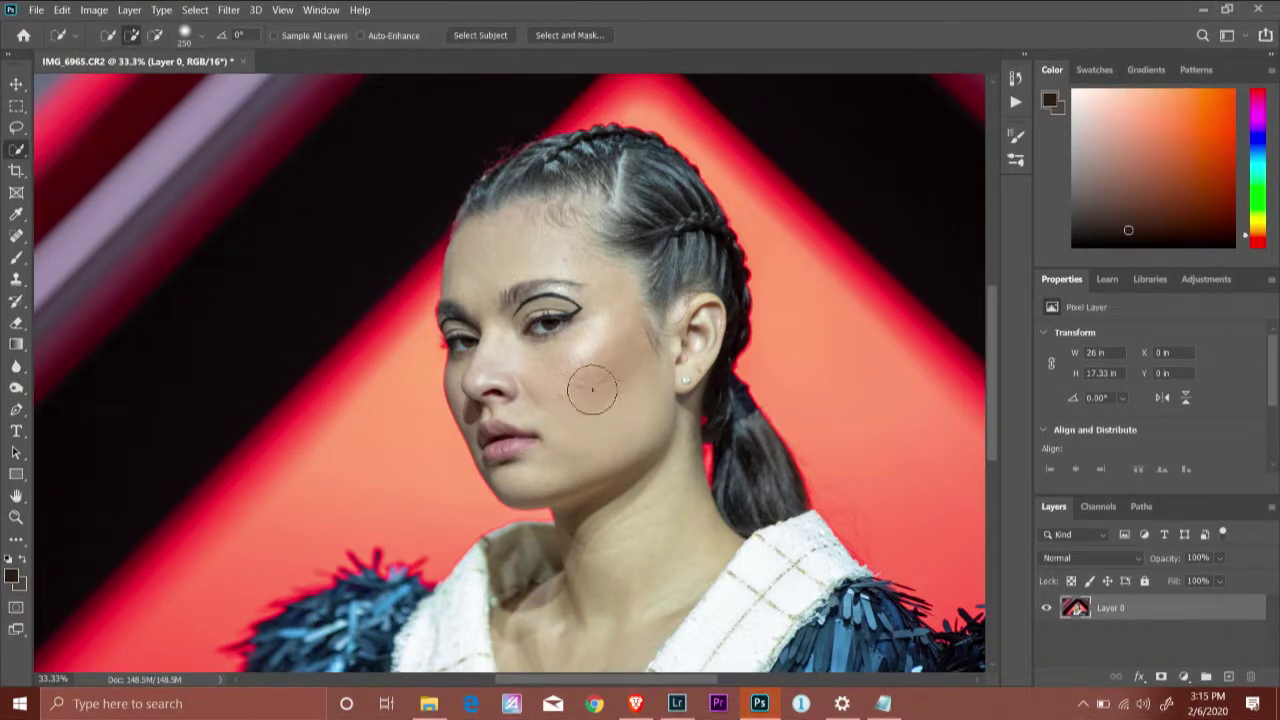
{"action": "key", "text": "bracketleft"}
{"action": "key", "text": "bracketleft"}
{"action": "key", "text": "ctrl+plus"}
{"action": "key", "text": "ctrl+plus"}
{"action": "key", "text": "ctrl+plus"}
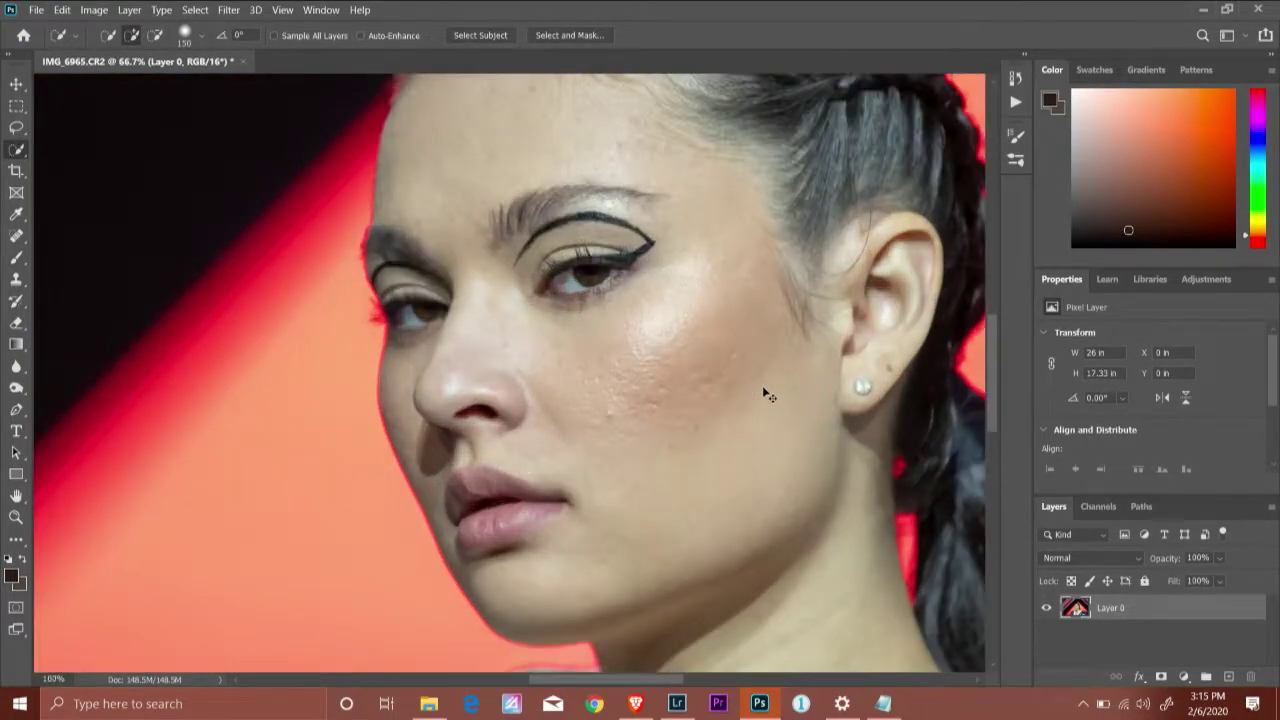
{"action": "left_click_drag", "start_coordinate": [703, 313], "coordinate": [685, 448]}
{"action": "key", "text": "bracketleft"}
{"action": "key", "text": "bracketleft"}
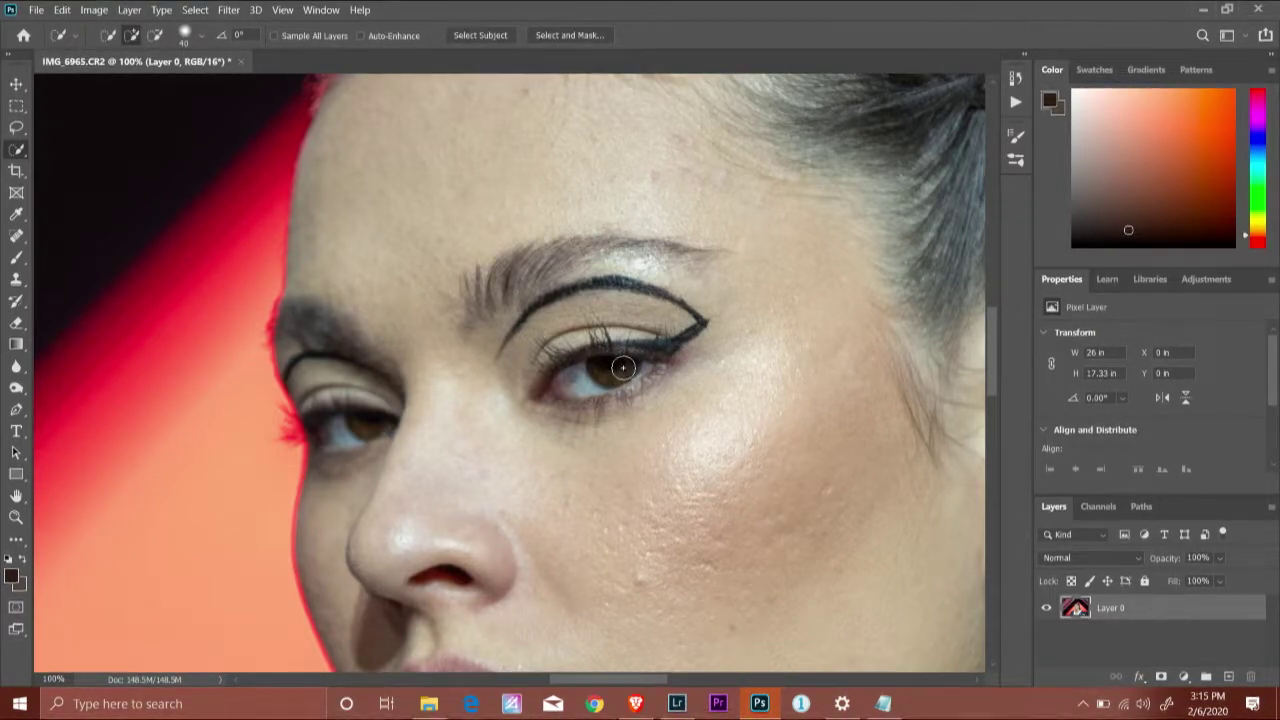
{"action": "key", "text": "ctrl+z"}
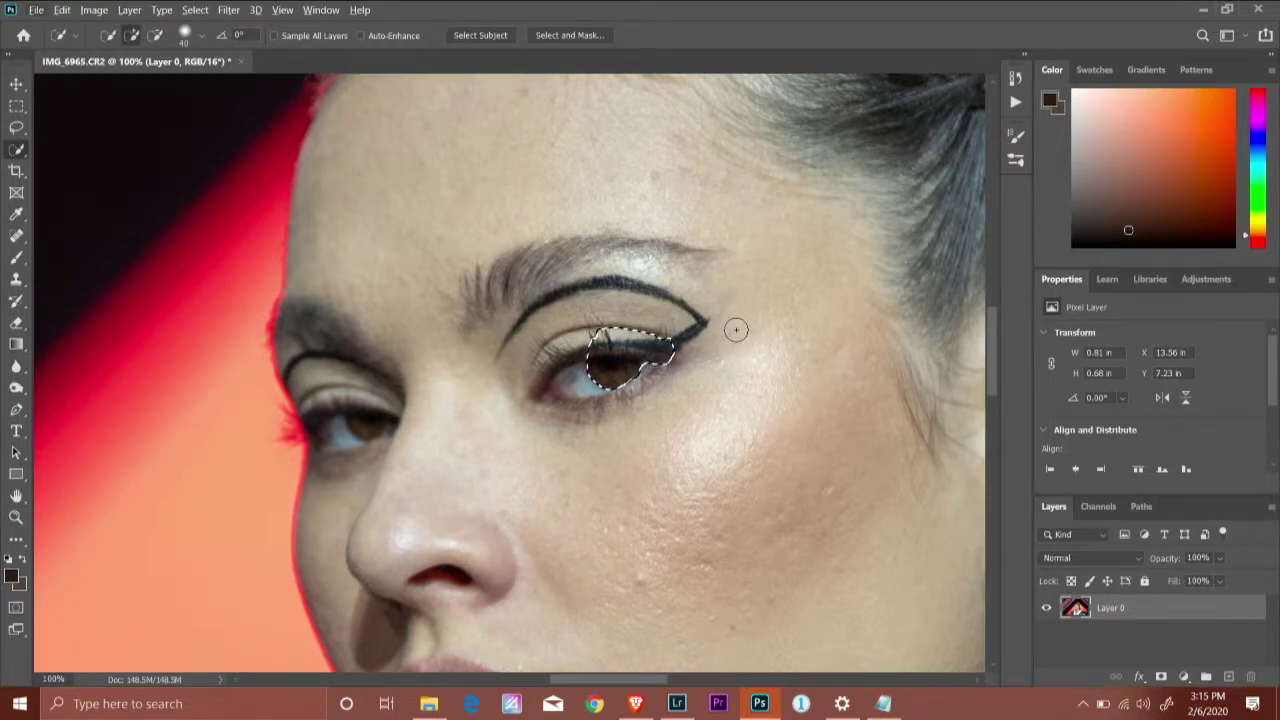
{"action": "key", "text": "alt"}
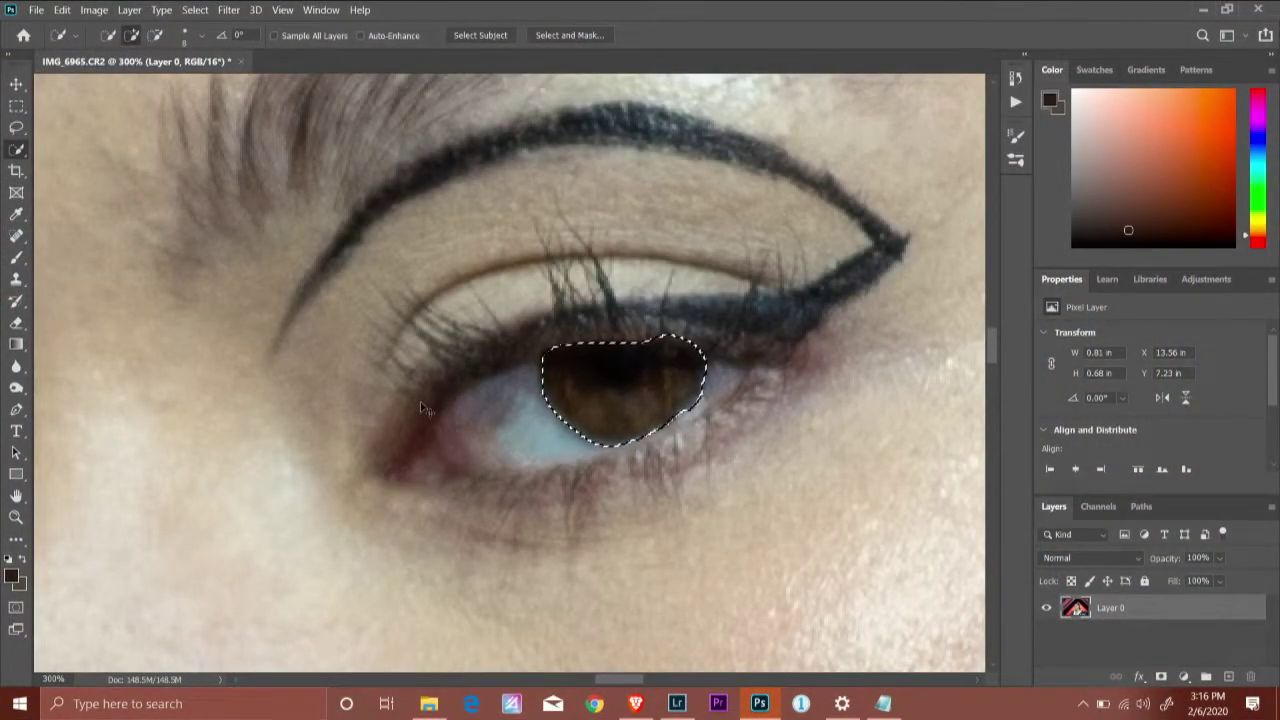
{"action": "key", "text": "ctrl+1"}
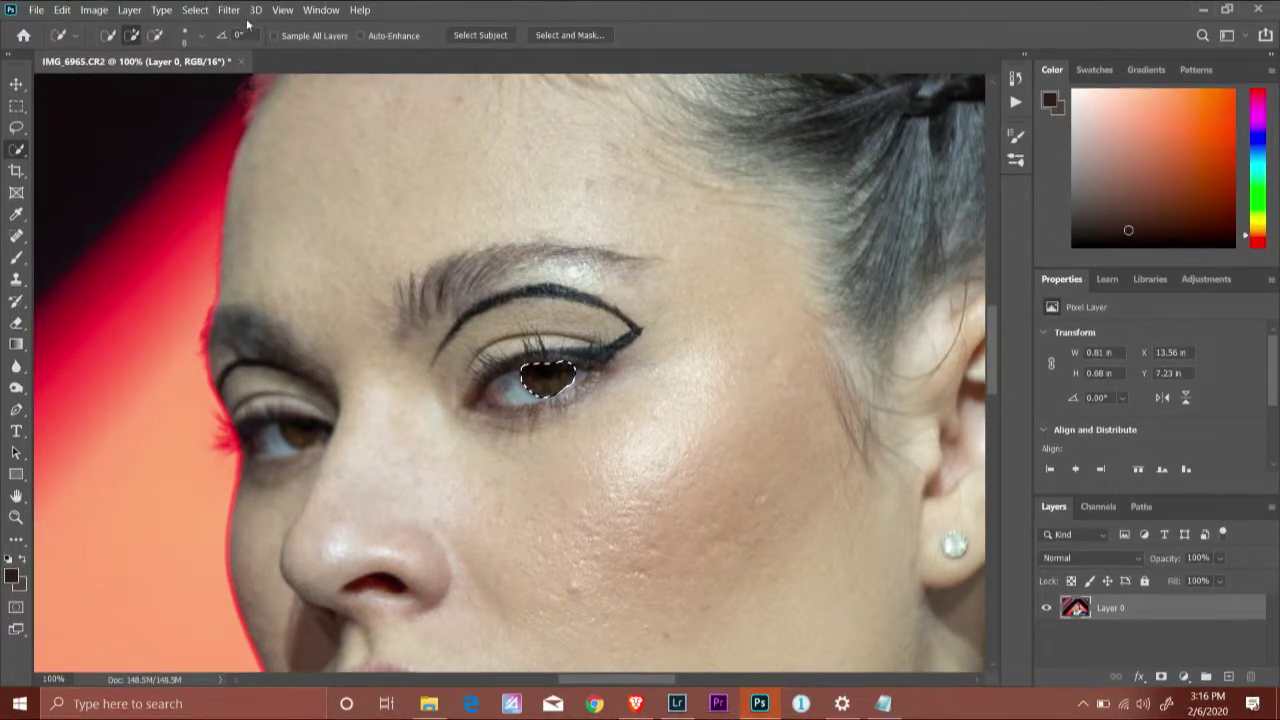
Feather the iris selection by 3 pixels via Select > Modify > Feather.
{"action": "left_click", "coordinate": [195, 9]}
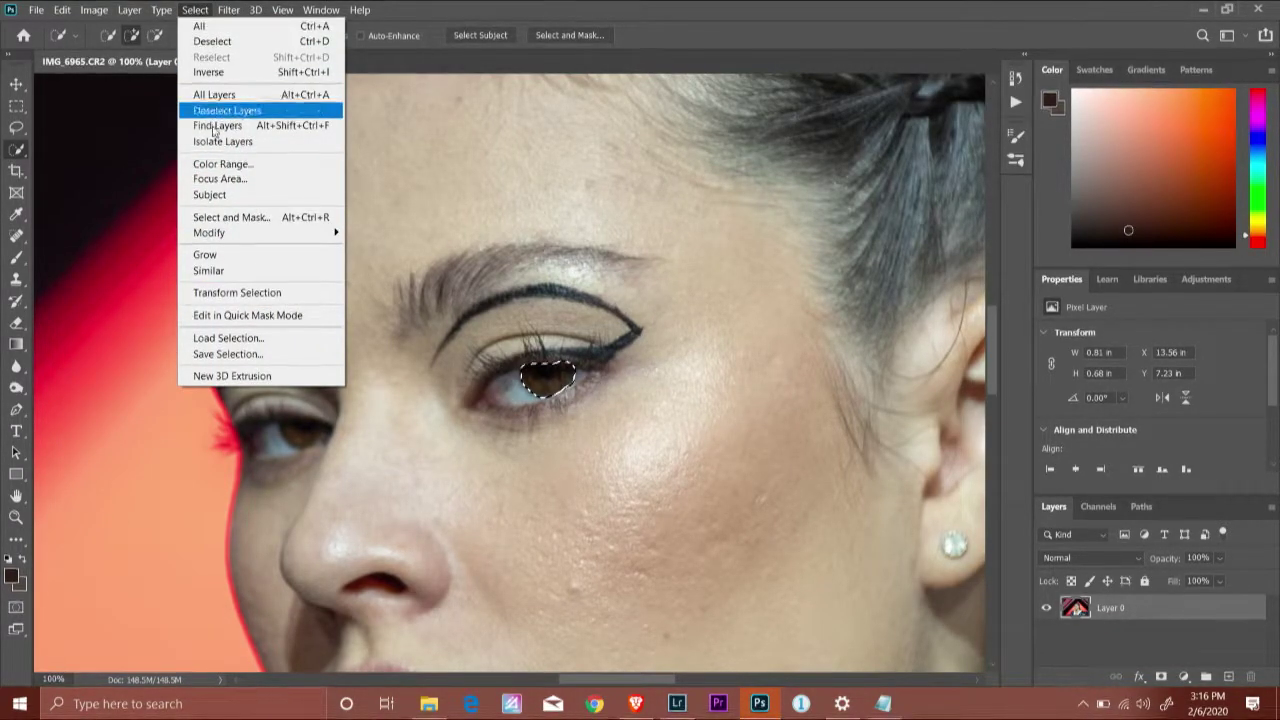
{"action": "mouse_move", "coordinate": [328, 236]}
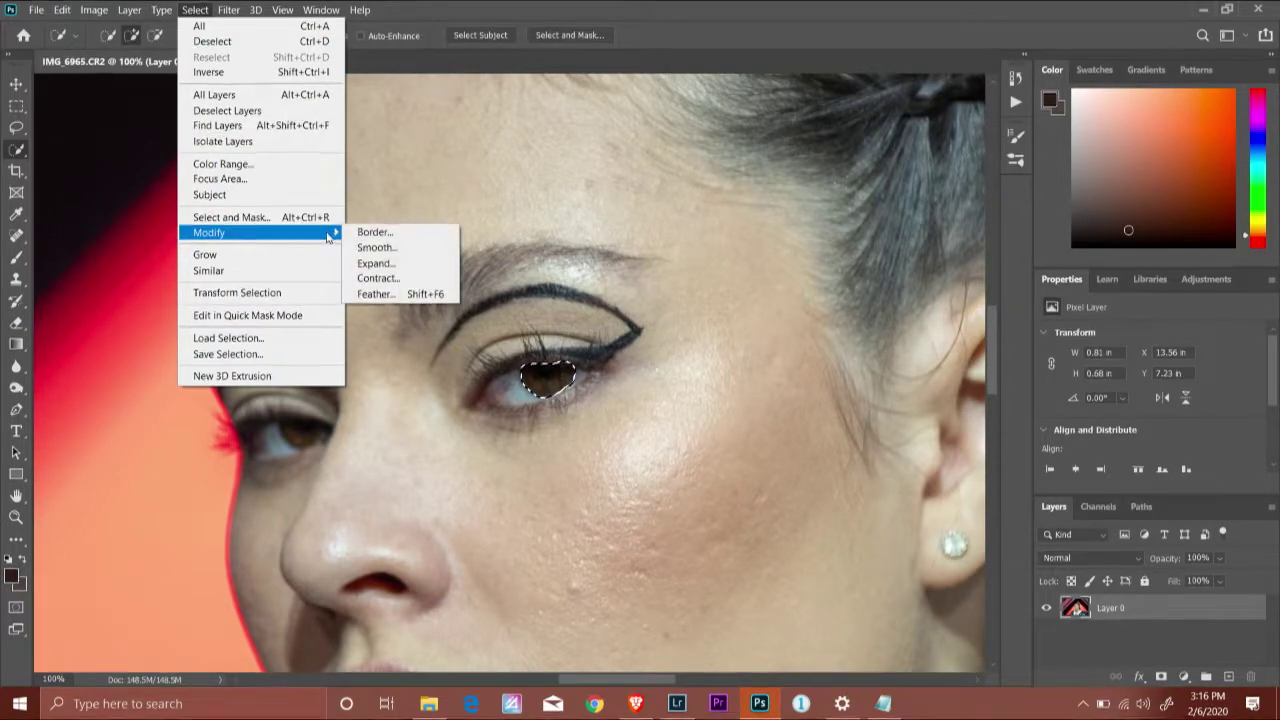
{"action": "left_click", "coordinate": [401, 295]}
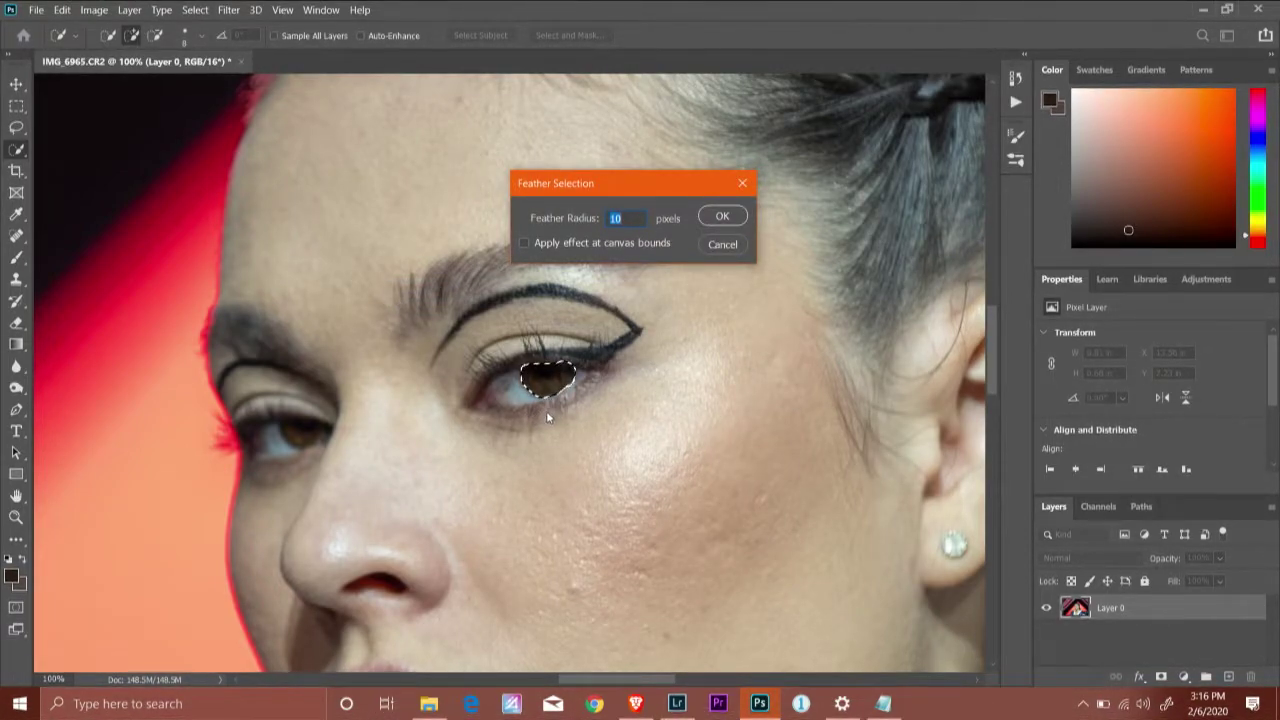
{"action": "type", "text": "3"}
{"action": "left_click", "coordinate": [724, 217]}
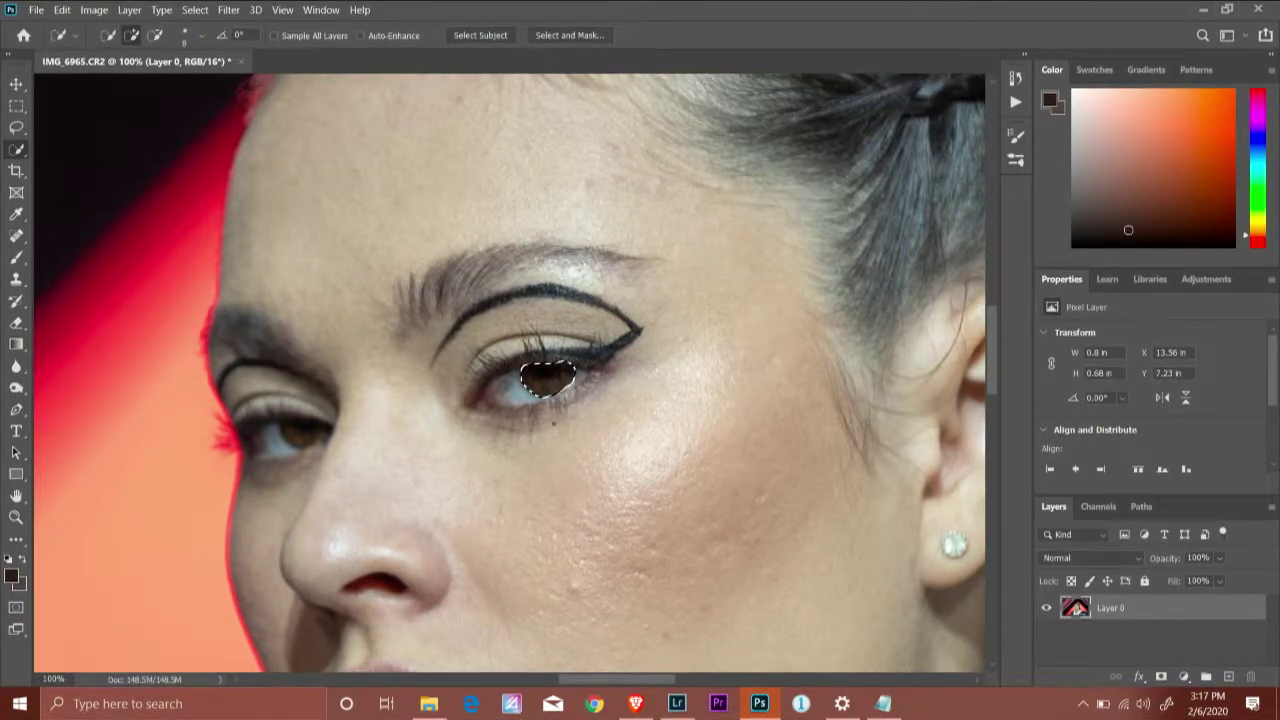
Inspect the feathered iris edge in Quick Mask's red overlay, zooming in, then return to normal view.
{"action": "key", "text": "q"}
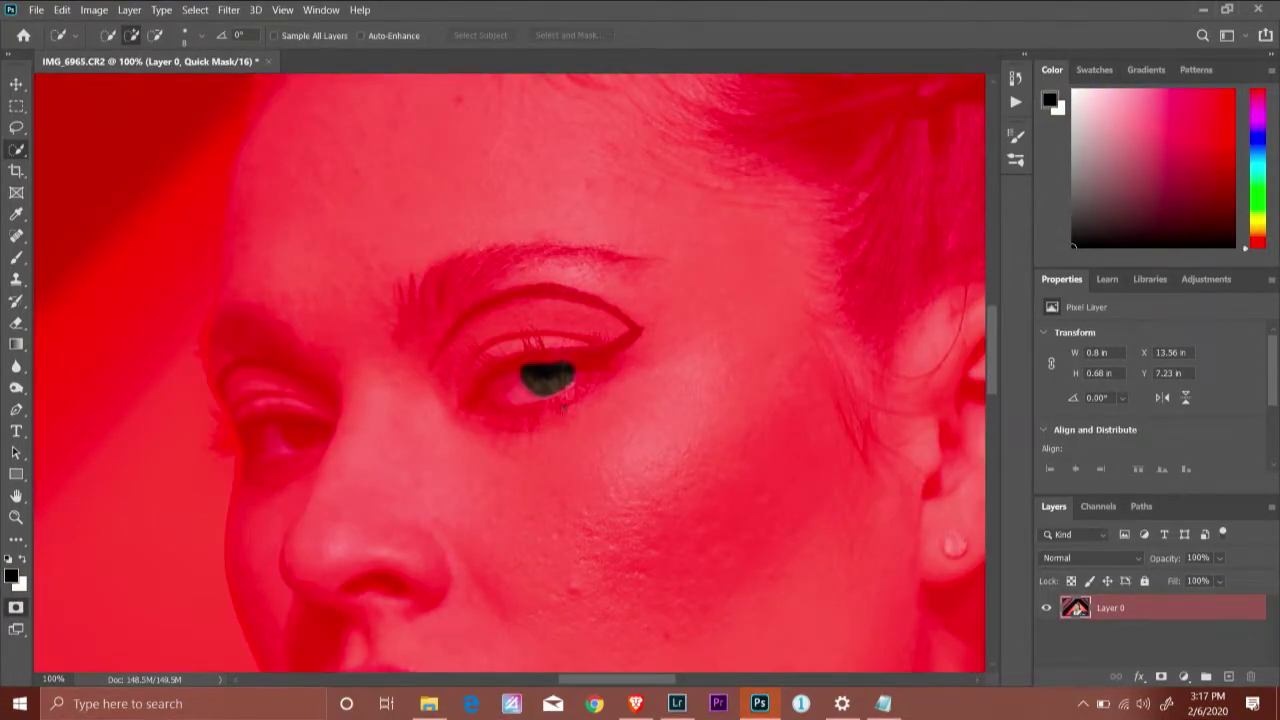
{"action": "scroll", "coordinate": [521, 422], "scroll_direction": "up", "scroll_amount": 2}
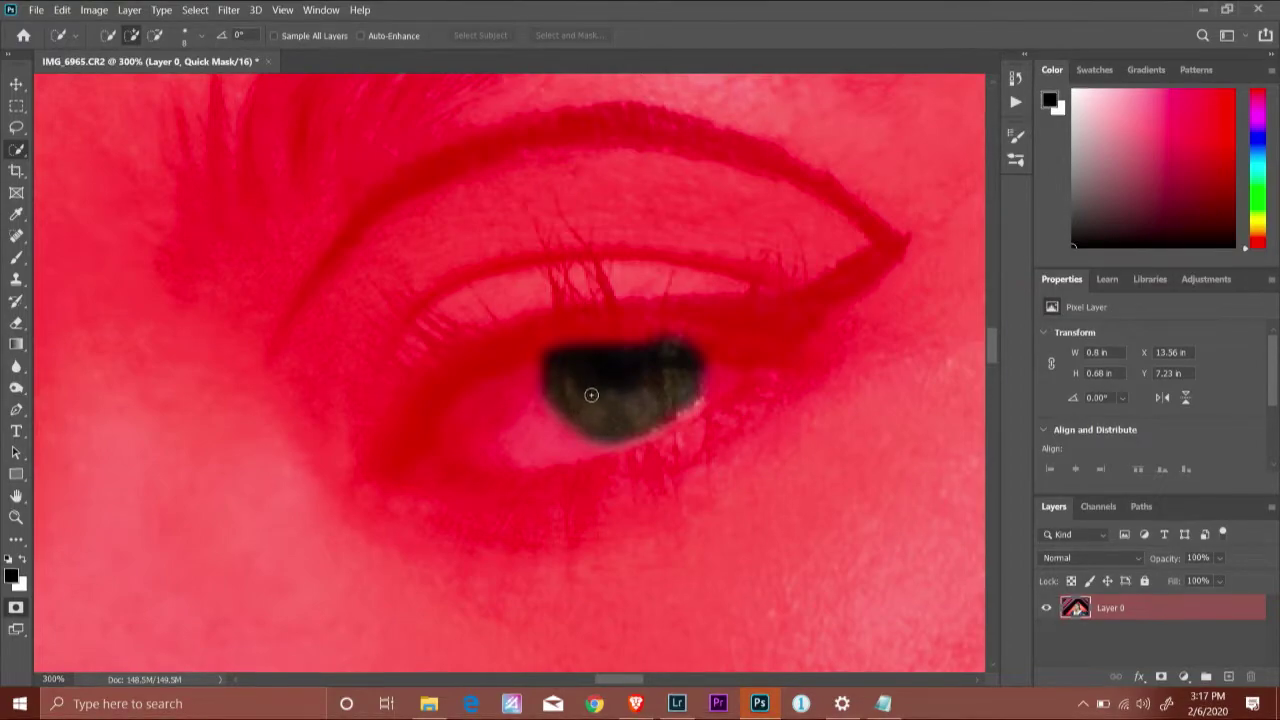
{"action": "scroll", "coordinate": [553, 405], "scroll_direction": "down", "scroll_amount": 1}
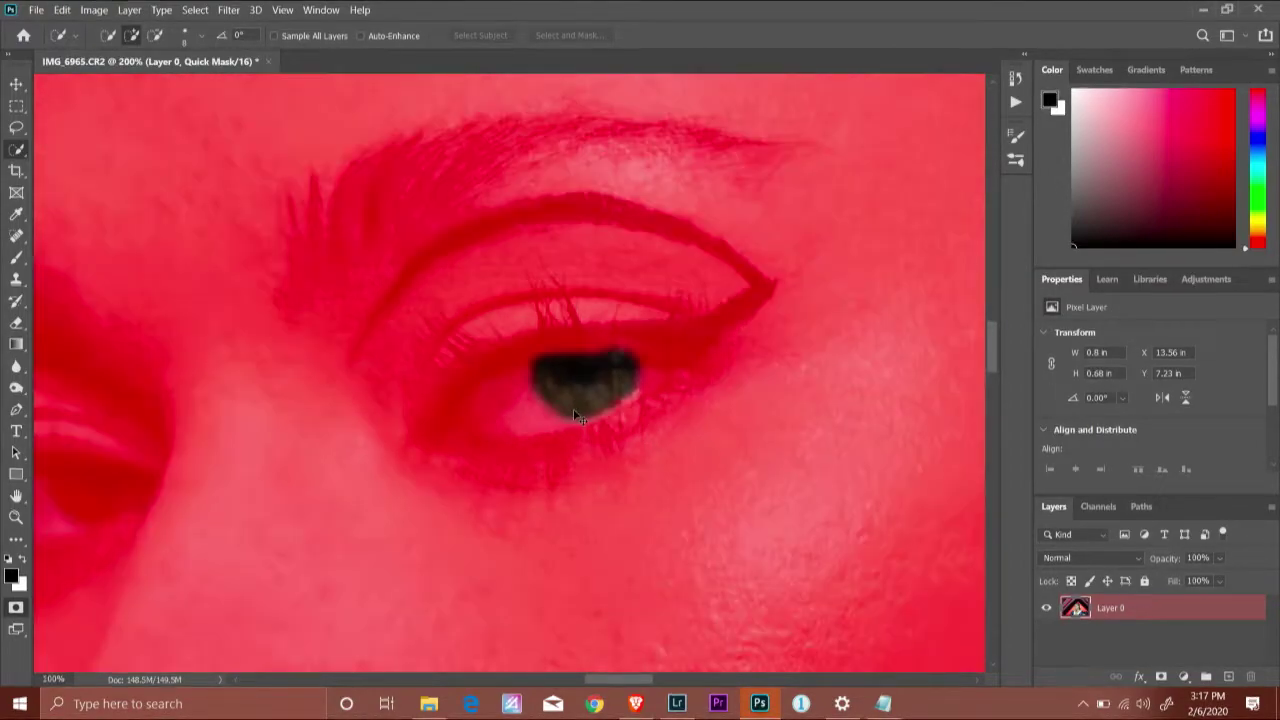
{"action": "scroll", "coordinate": [576, 418], "scroll_direction": "down", "scroll_amount": 3}
{"action": "key", "text": "q"}
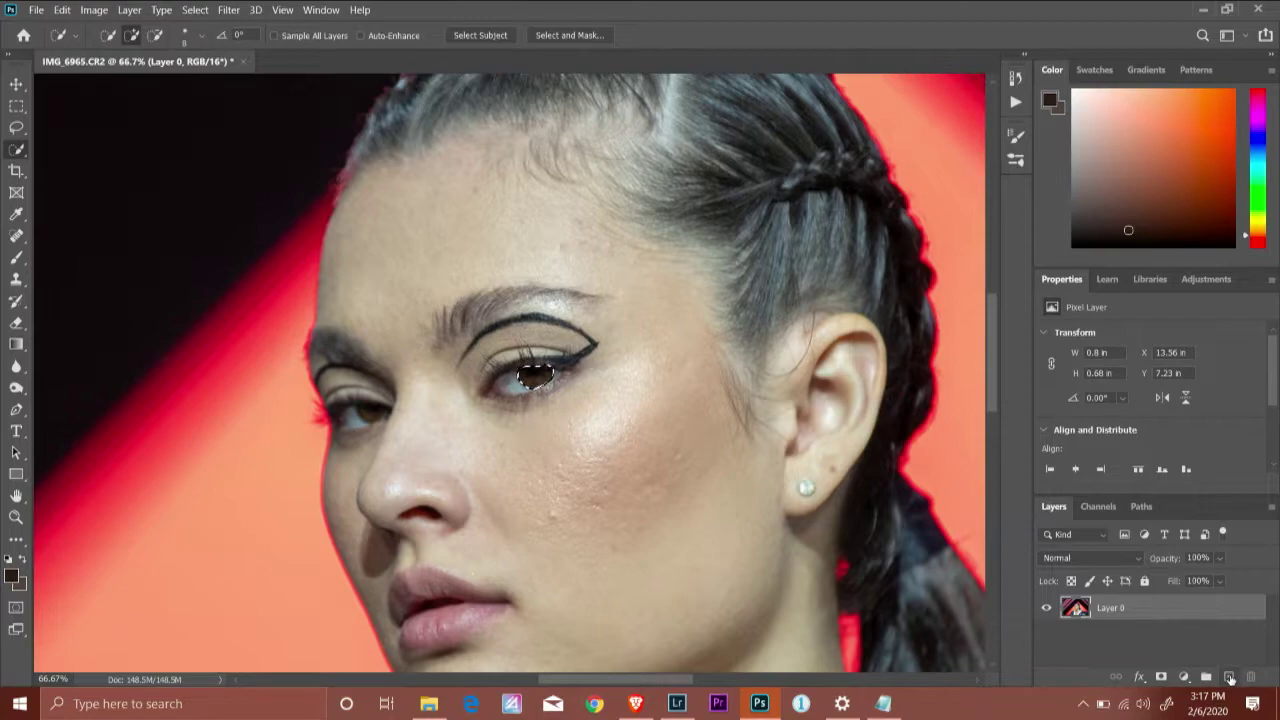
Copy the feathered iris selection onto its own new Layer 1.
{"action": "left_click", "coordinate": [1229, 678]}
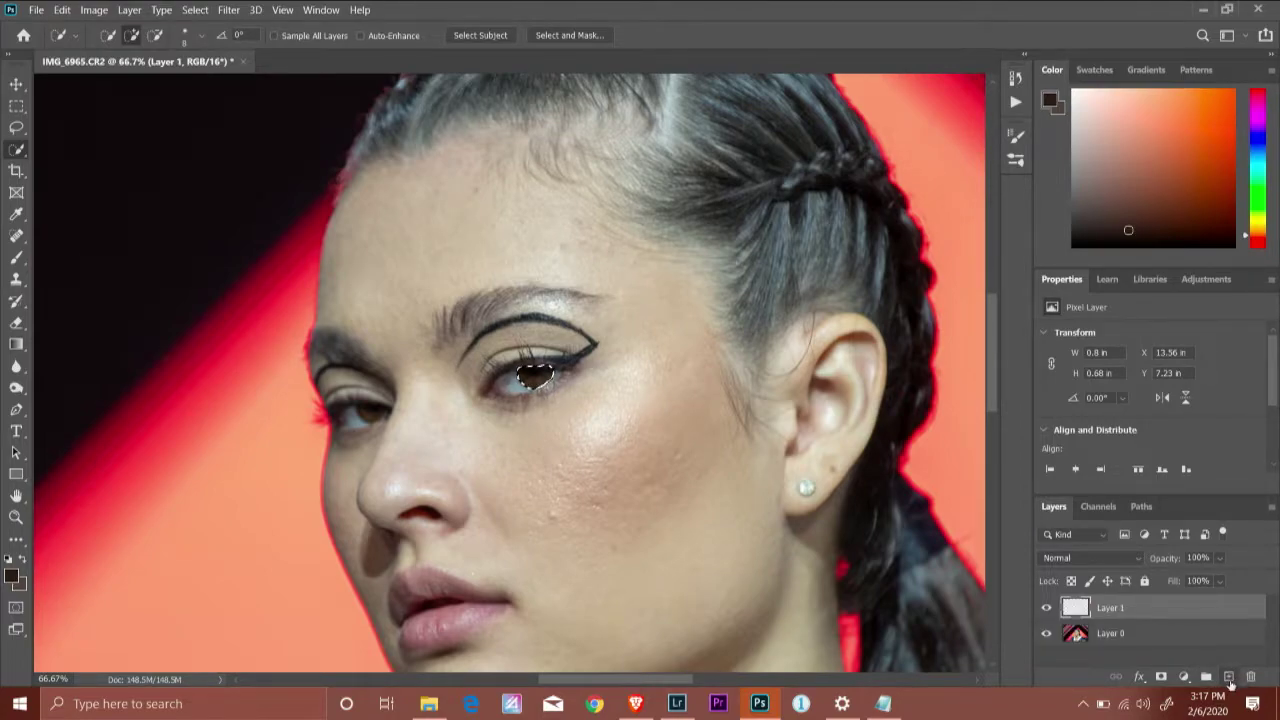
{"action": "key", "text": "ctrl+z"}
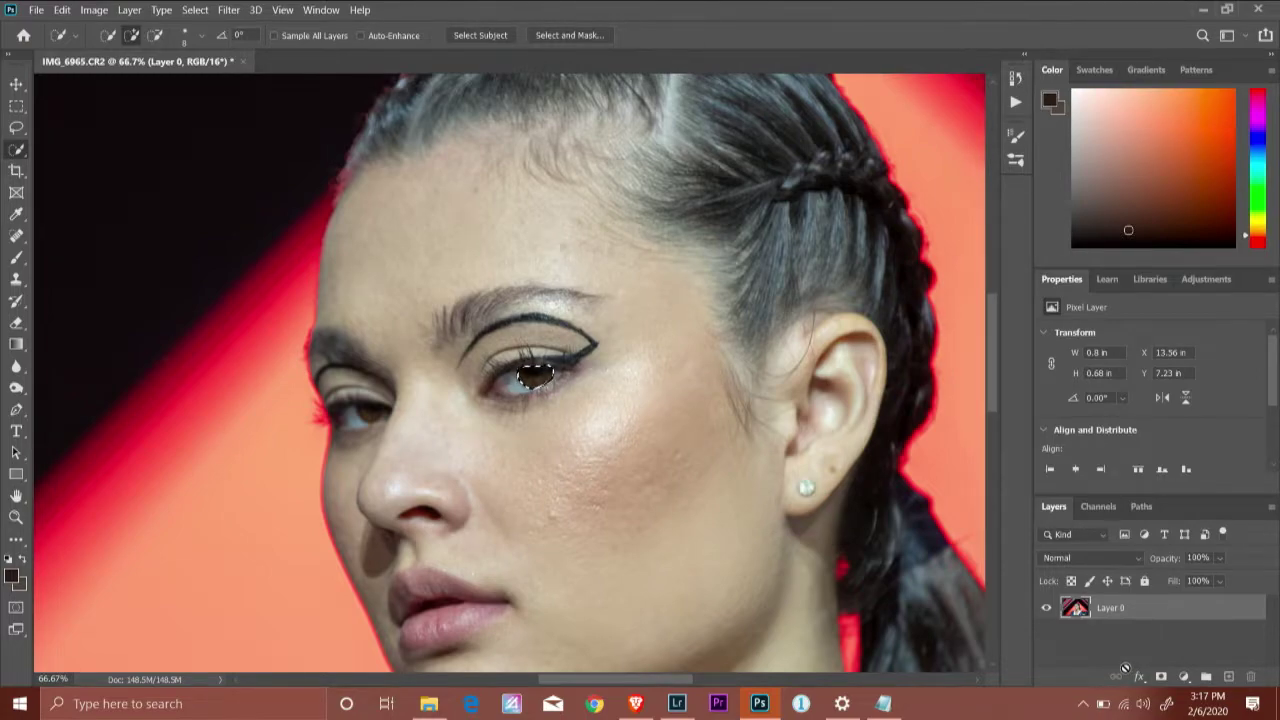
{"action": "key", "text": "ctrl+j"}
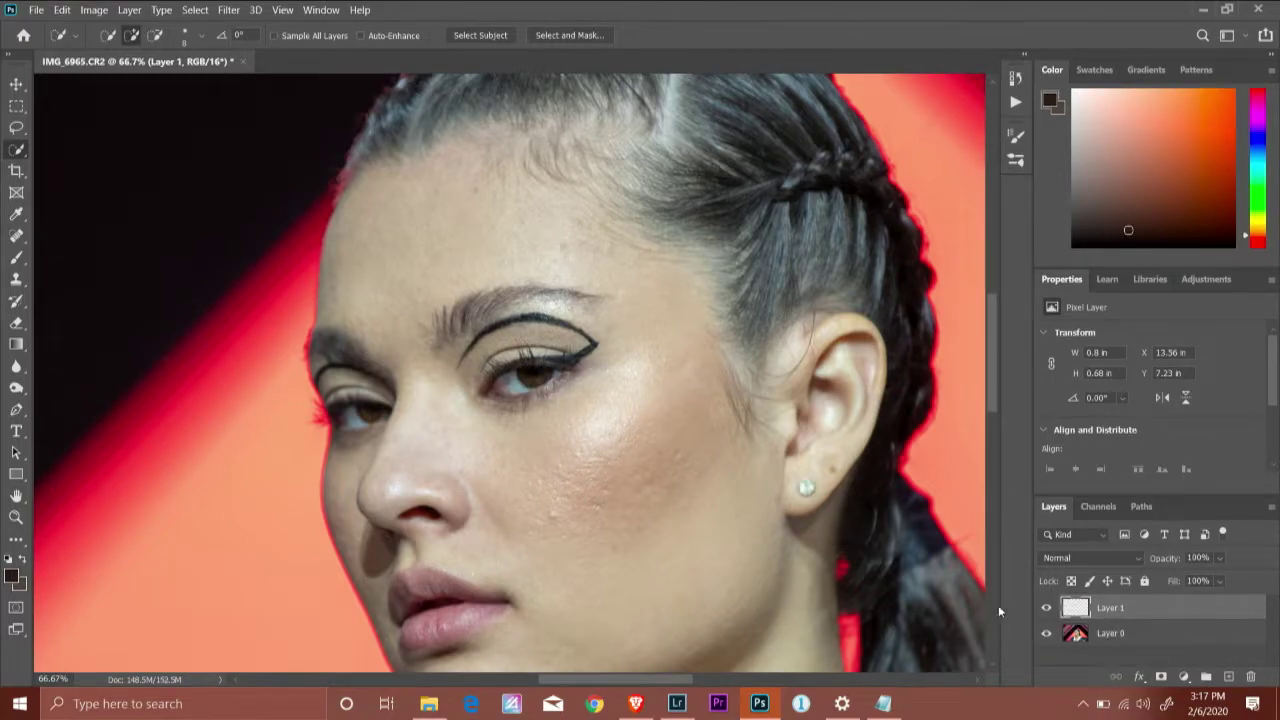
Hide Layer 0 to view the iris alone, then show the portrait again and list the adjustment layers.
{"action": "left_click", "coordinate": [1045, 634]}
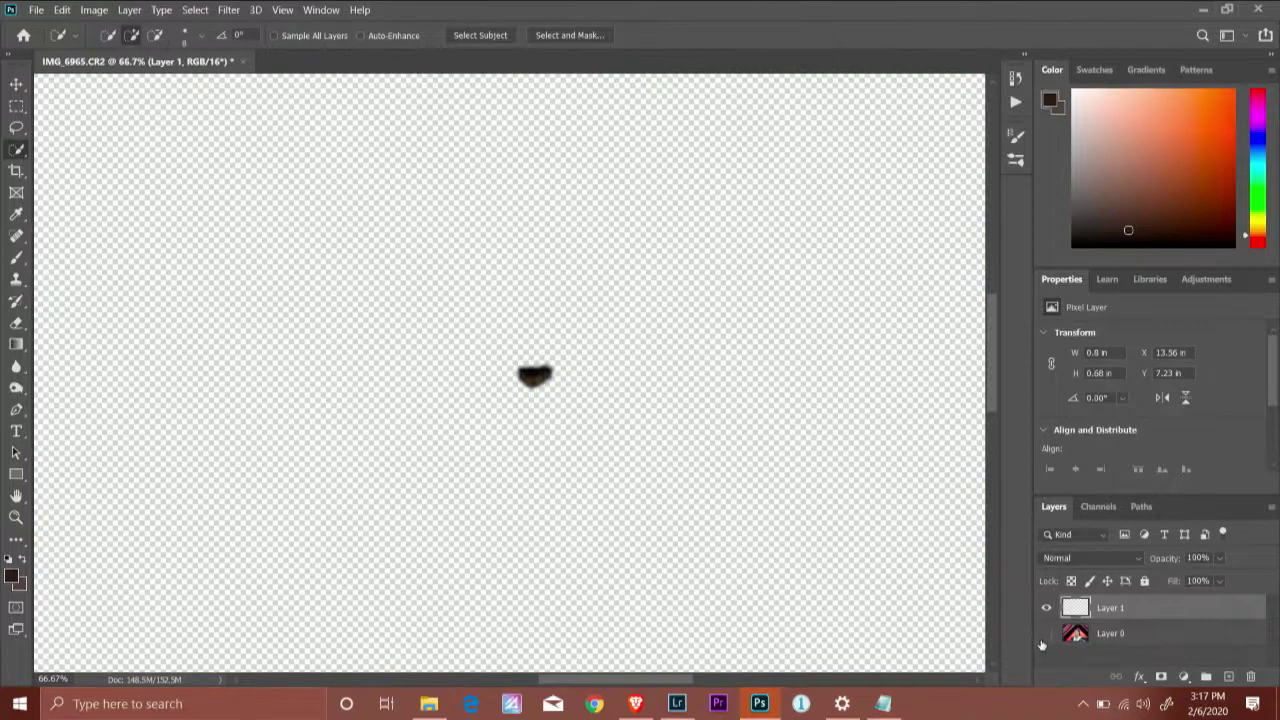
{"action": "left_click", "coordinate": [1046, 636]}
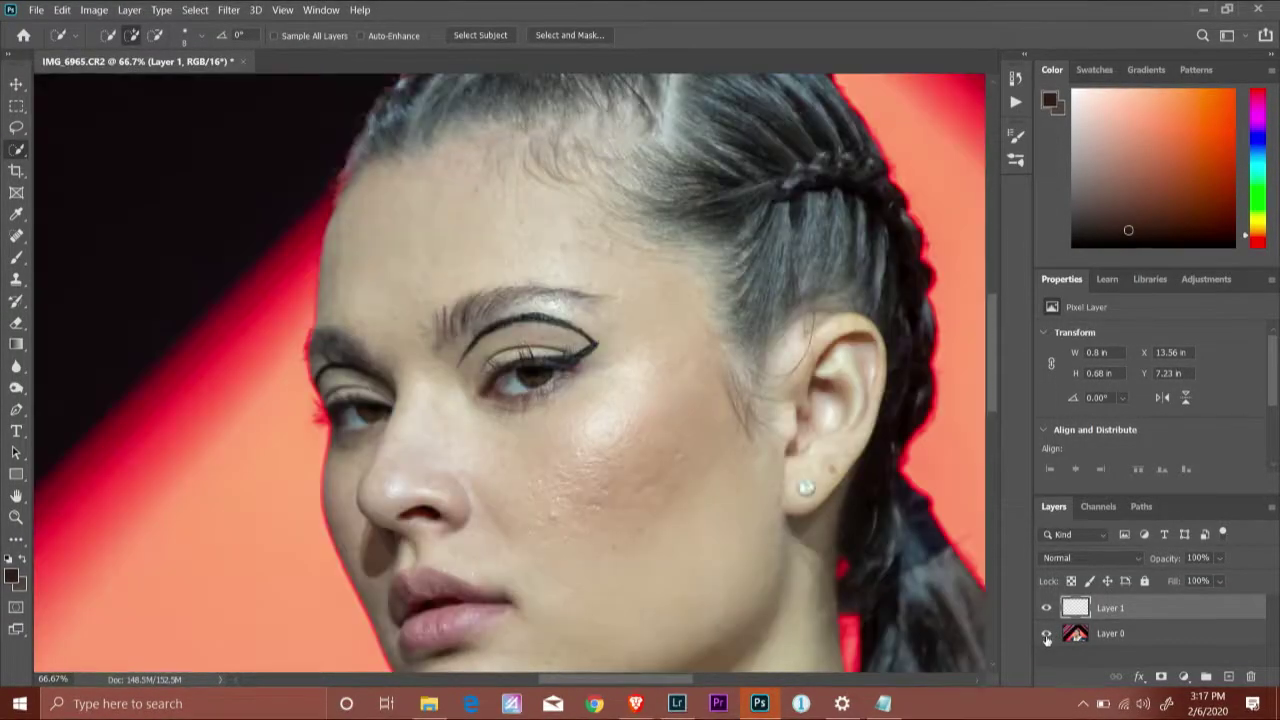
{"action": "left_click", "coordinate": [1183, 676]}
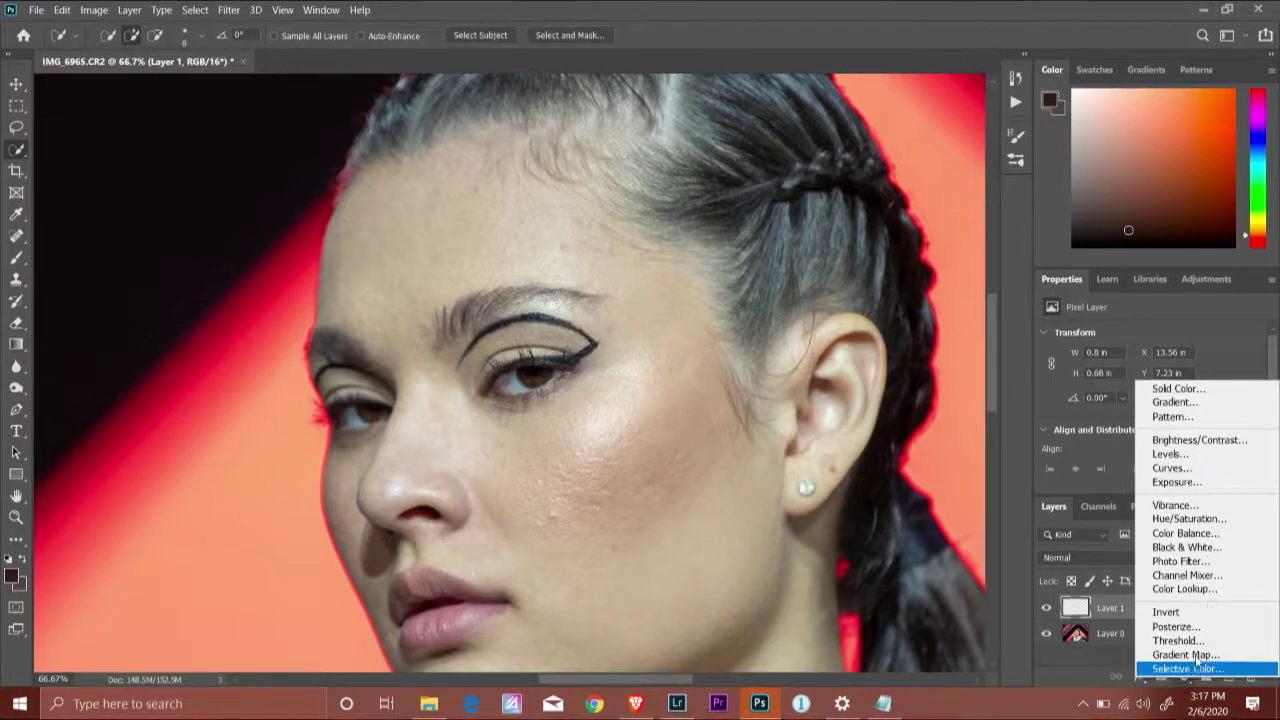
Create Hue/Saturation 1 clipped to Layer 1 with Hue +64 and Saturation -52.
{"action": "left_click", "coordinate": [1229, 524]}
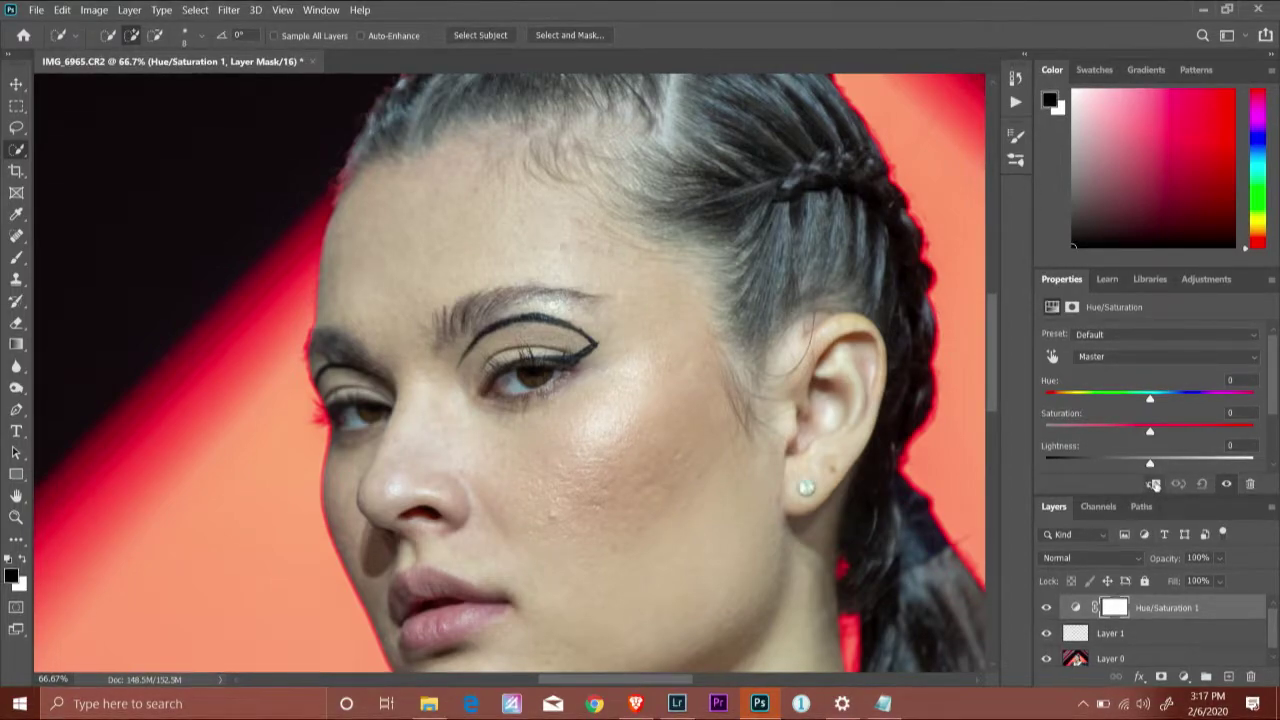
{"action": "left_click", "coordinate": [1154, 485]}
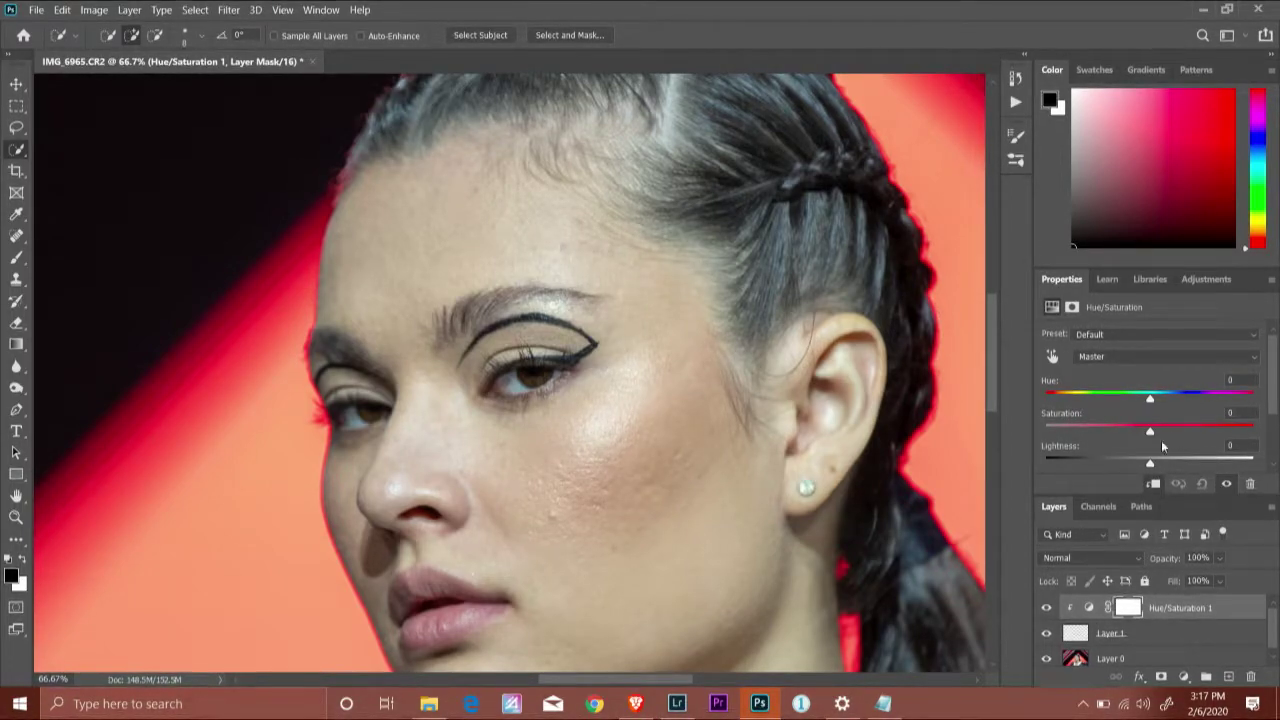
{"action": "left_click_drag", "start_coordinate": [1151, 431], "coordinate": [1095, 432]}
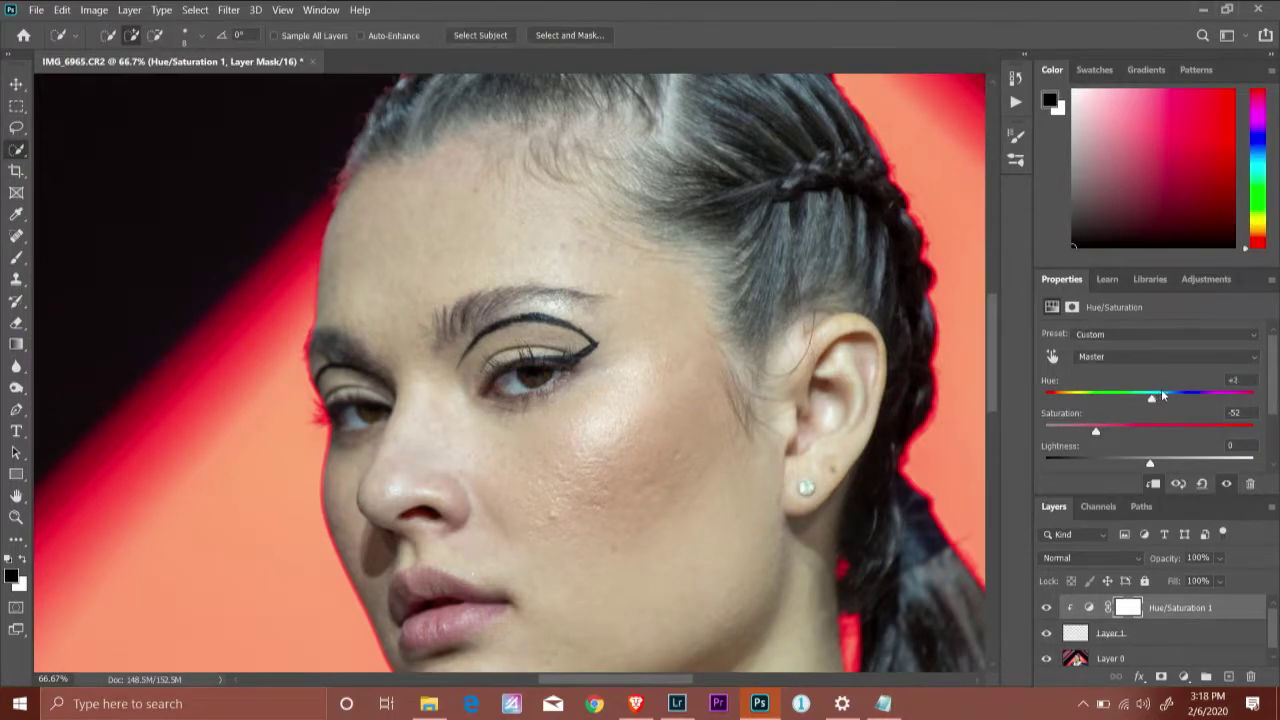
{"action": "left_click_drag", "start_coordinate": [1181, 396], "coordinate": [1196, 399]}
{"action": "mouse_move", "coordinate": [1156, 463]}
{"action": "left_mouse_down"}
{"action": "mouse_move", "coordinate": [1170, 460]}
{"action": "mouse_move", "coordinate": [1153, 461]}
{"action": "left_mouse_up"}
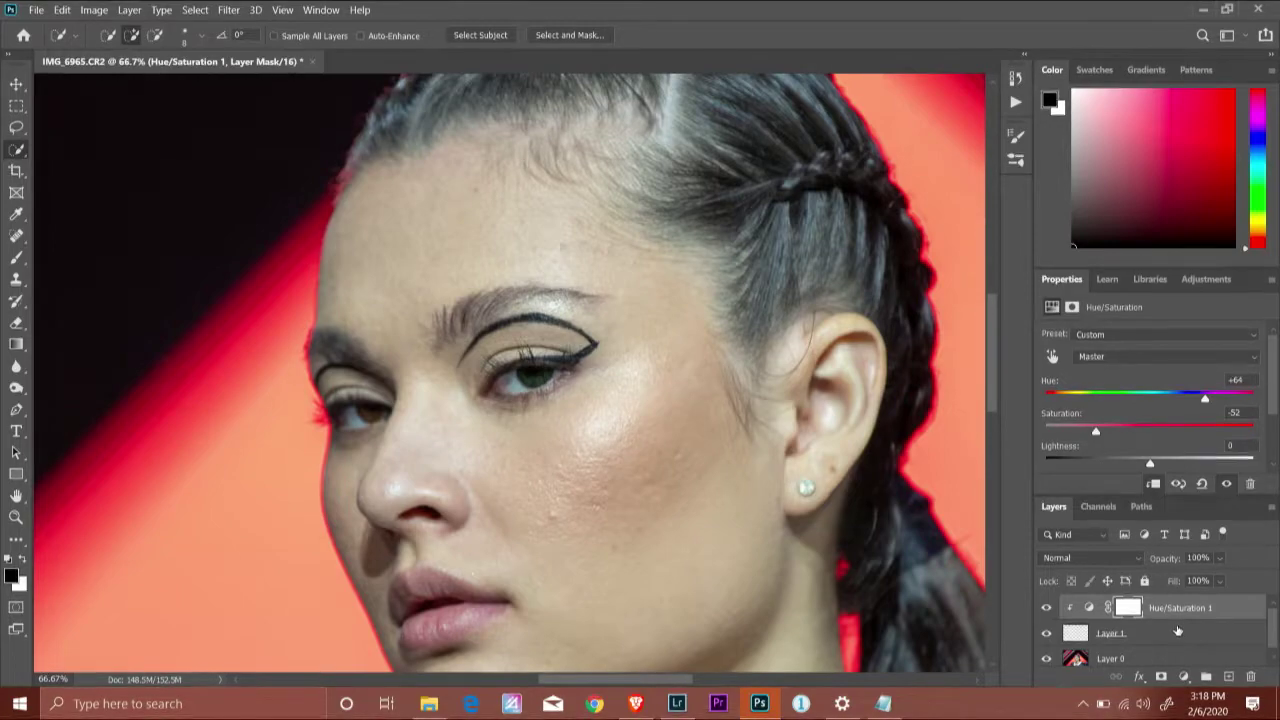
Add Curves 1 clipped above Hue/Saturation 1 and raise the RGB curve midpoint.
{"action": "left_click", "coordinate": [1185, 676]}
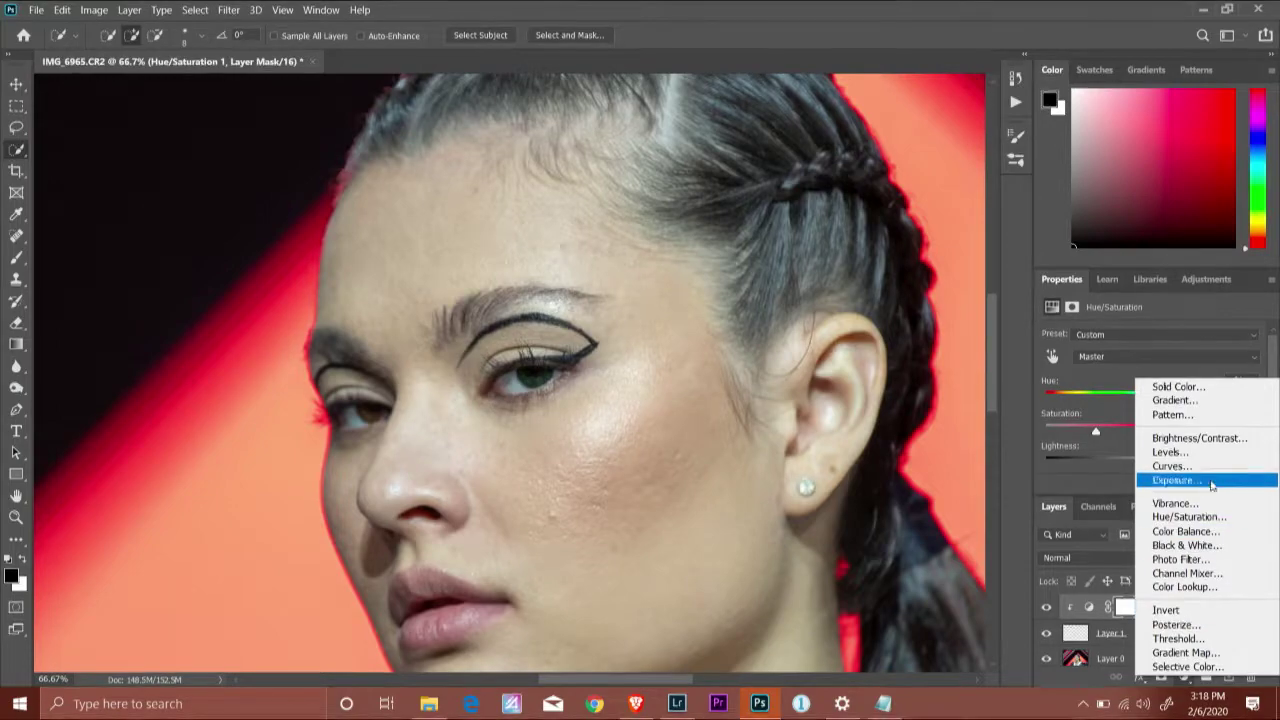
{"action": "left_click", "coordinate": [1170, 466]}
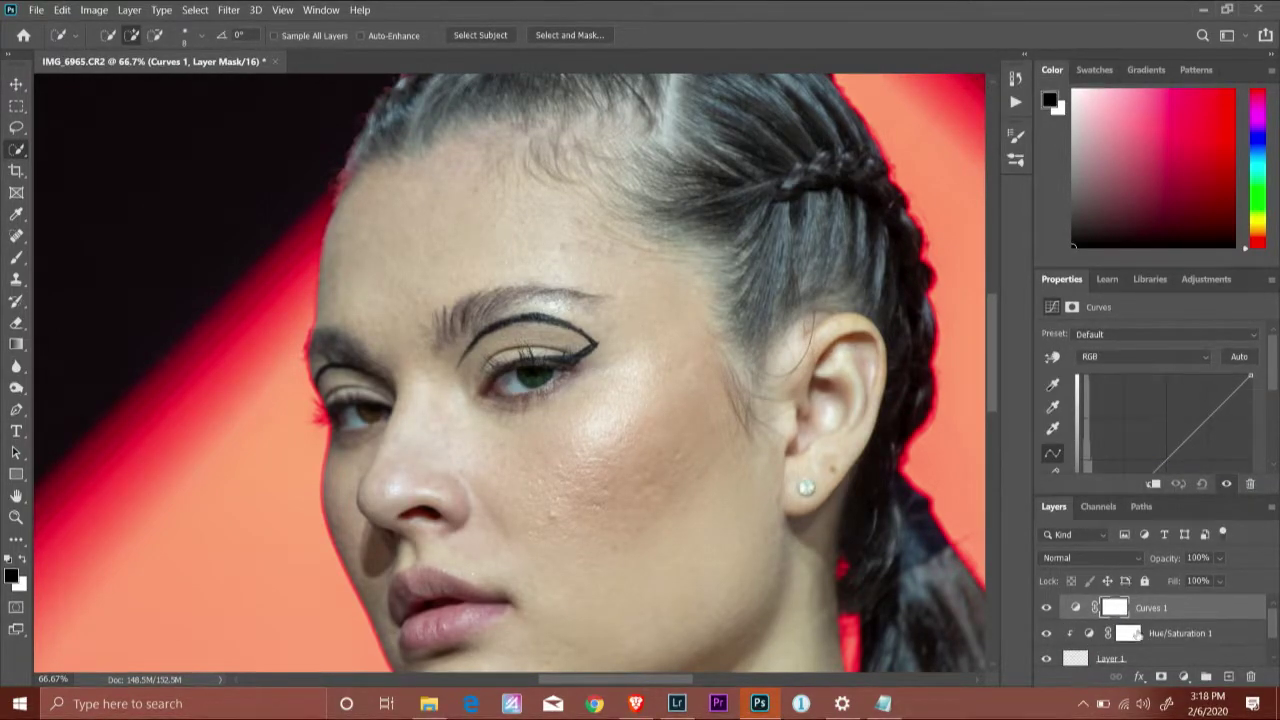
{"action": "left_click", "coordinate": [1155, 485]}
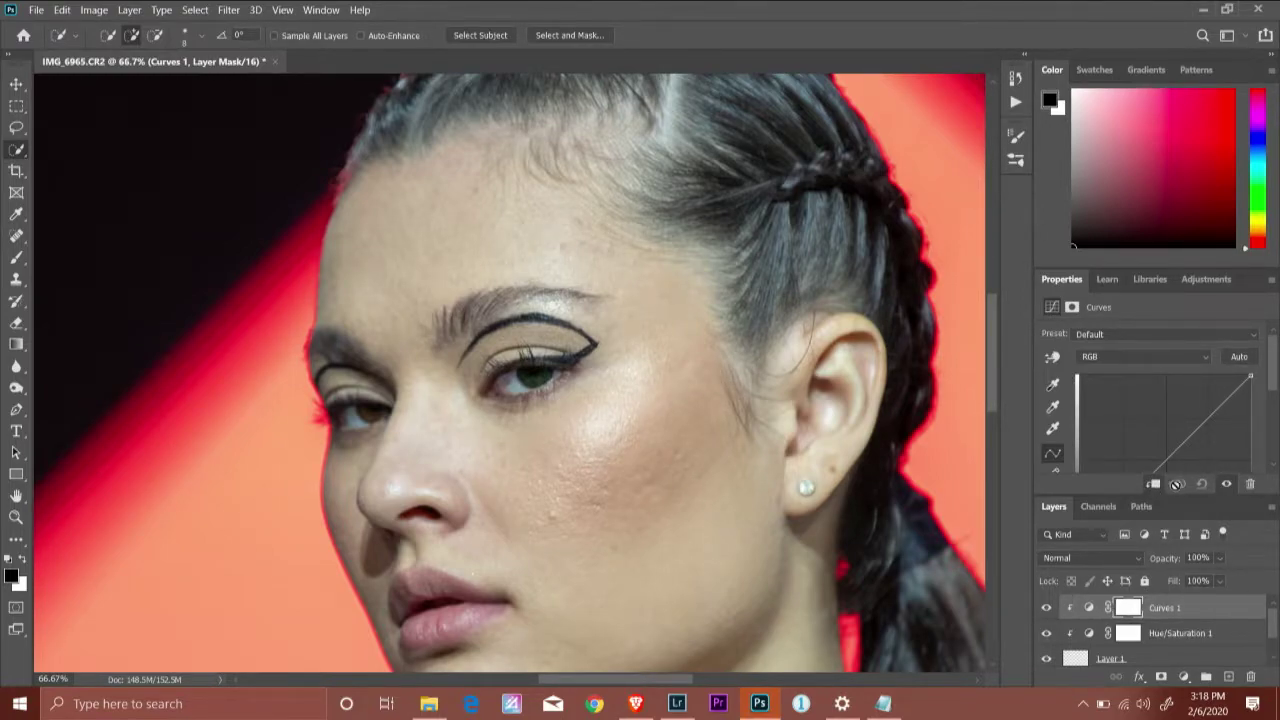
{"action": "left_click_drag", "start_coordinate": [1180, 447], "coordinate": [1172, 412]}
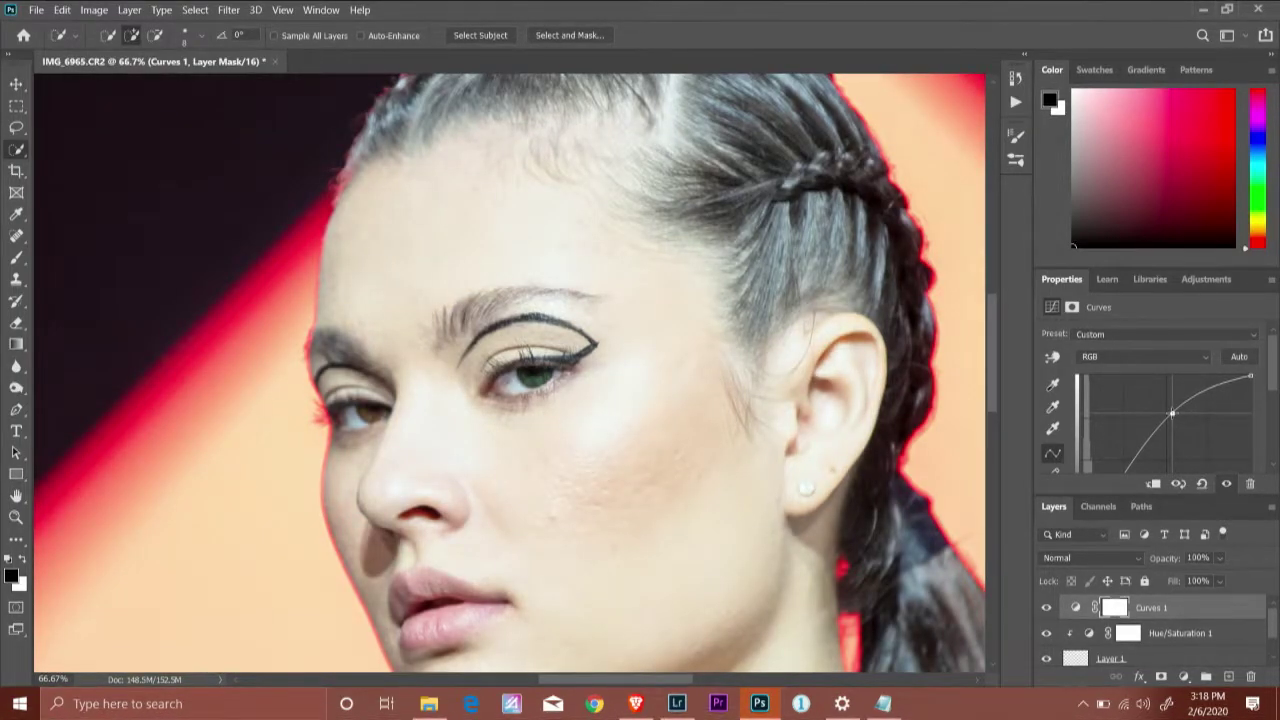
{"action": "left_click", "coordinate": [1202, 484]}
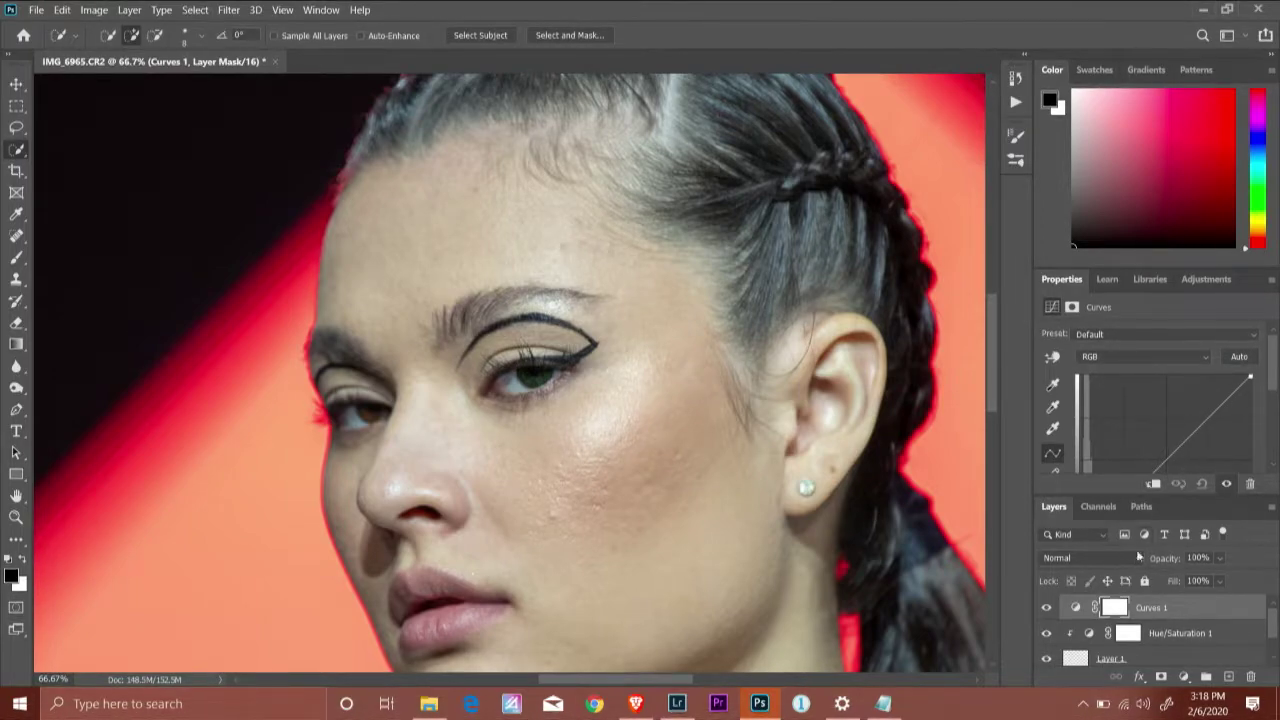
{"action": "left_click", "coordinate": [1153, 484]}
{"action": "left_click_drag", "start_coordinate": [1173, 453], "coordinate": [1144, 397]}
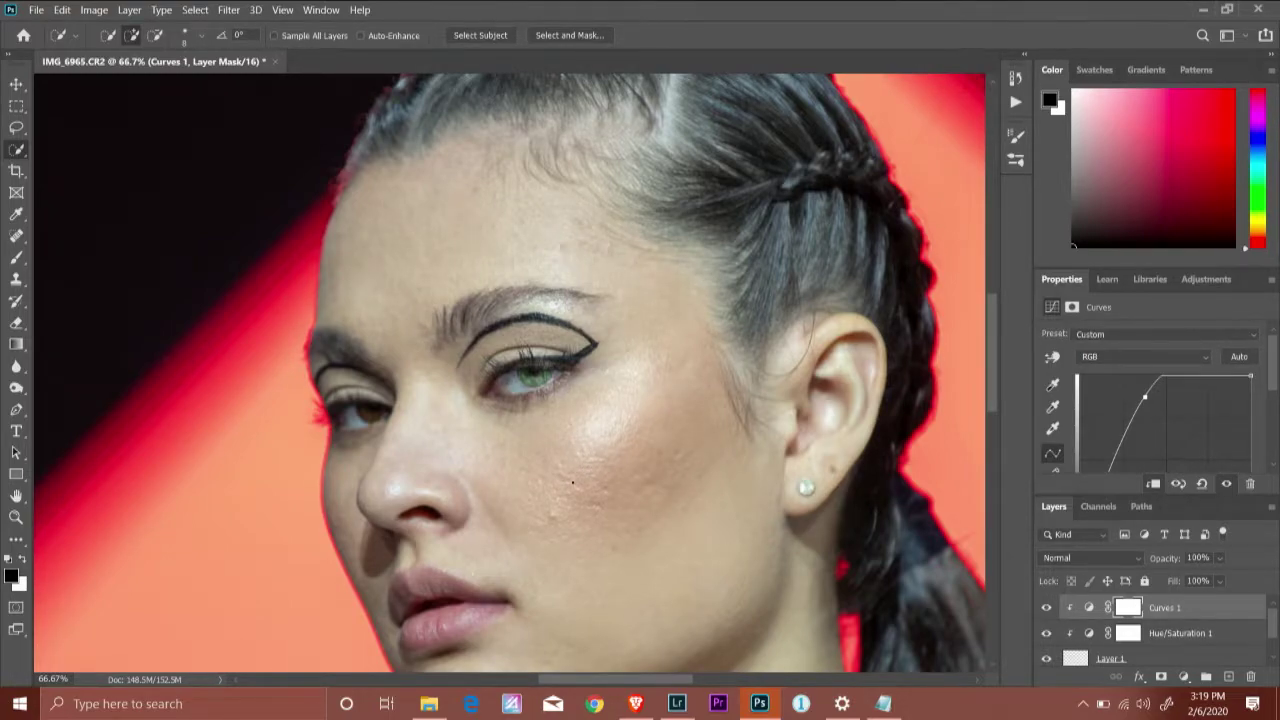
Zoom in on the green eye and switch to a 35-pixel brush.
{"action": "key", "text": "ctrl+plus"}
{"action": "key", "text": "ctrl+plus"}
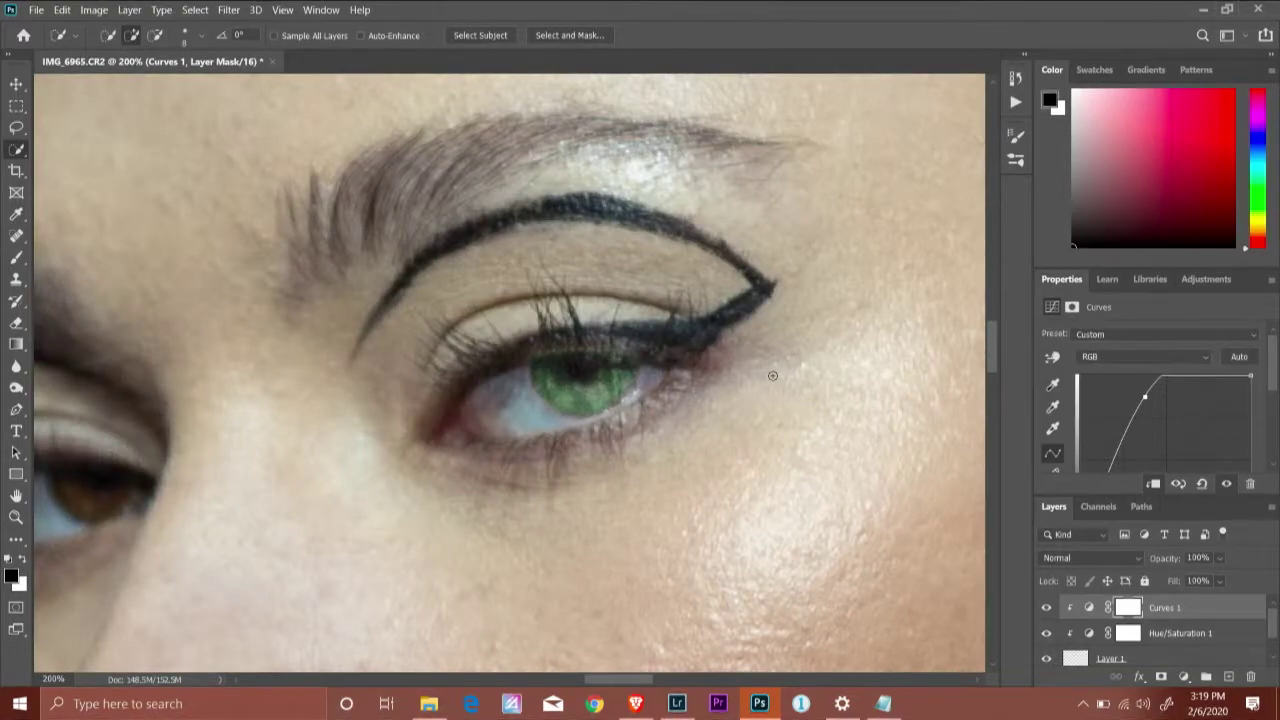
{"action": "key", "text": "b"}
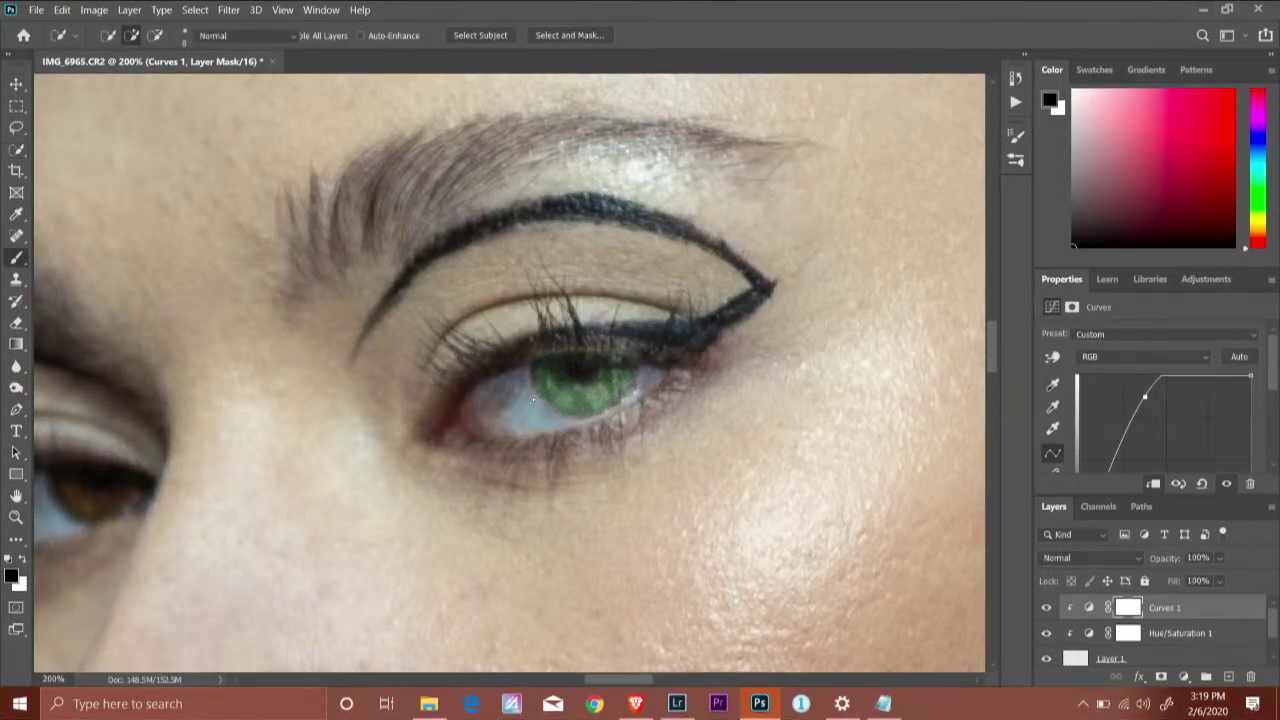
{"action": "key", "text": "bracketleft"}
{"action": "key", "text": "bracketleft"}
{"action": "key", "text": "bracketleft"}
{"action": "key", "text": "bracketleft"}
{"action": "key", "text": "bracketleft"}
{"action": "key", "text": "bracketleft"}
{"action": "key", "text": "bracketleft"}
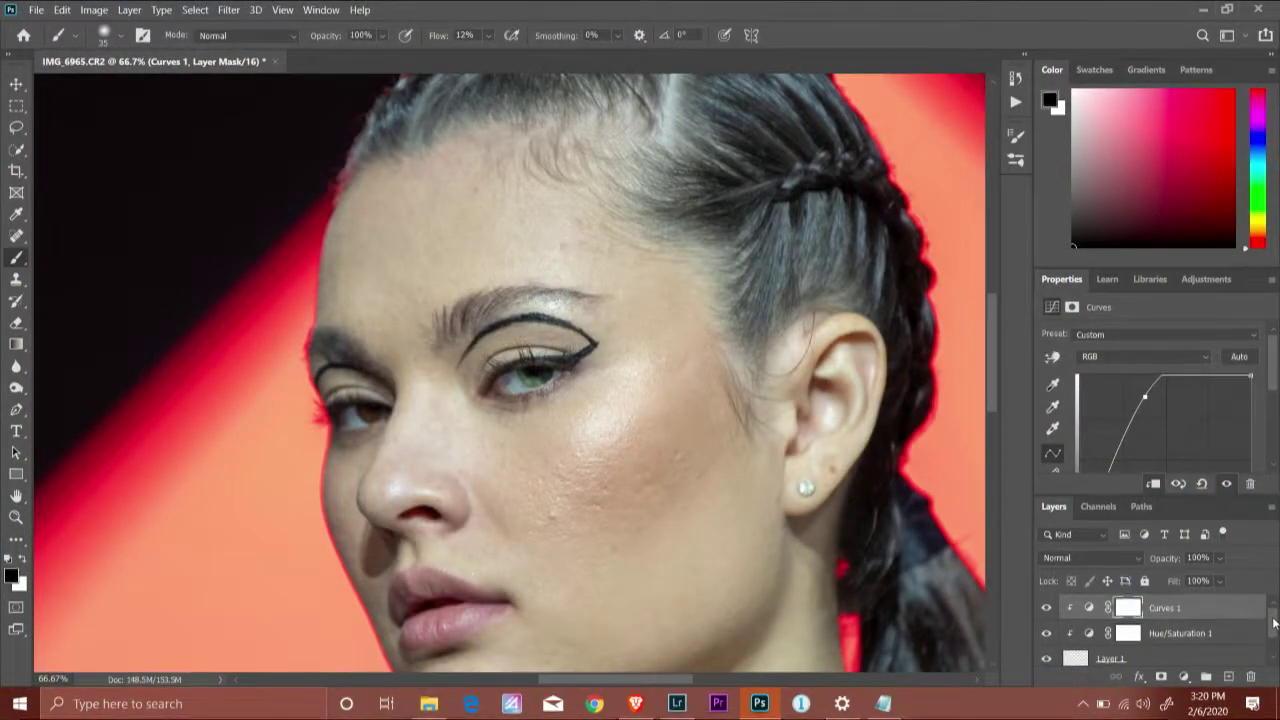
Group Layer 1 and its clipped adjustments into Group 1.
{"action": "scroll", "coordinate": [1273, 625], "scroll_direction": "down", "scroll_amount": 1}
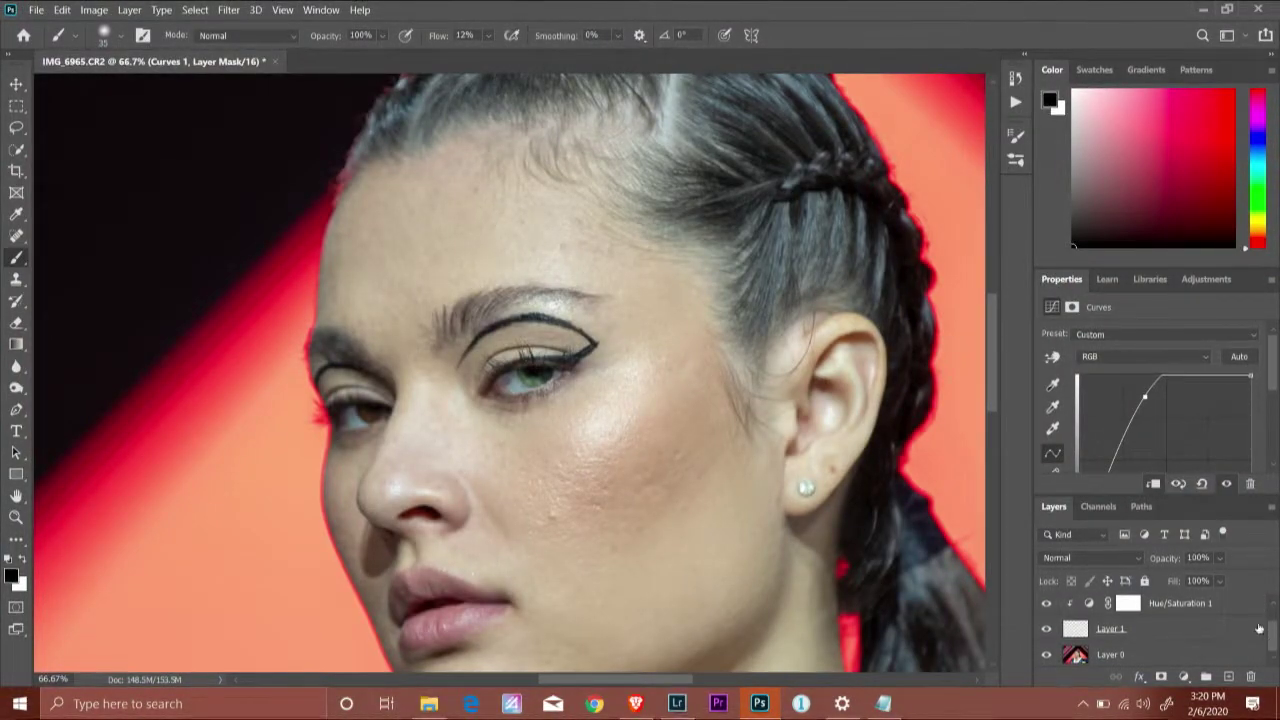
{"action": "left_click", "coordinate": [1165, 628]}
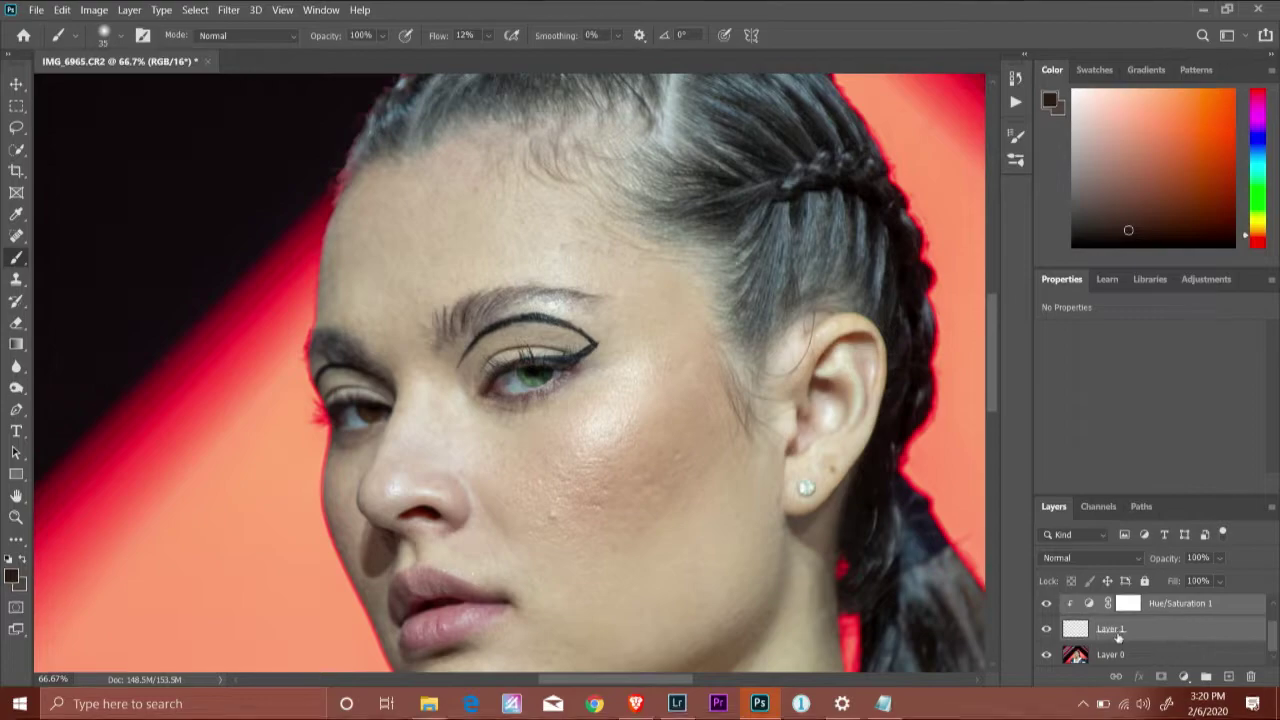
{"action": "key", "text": "ctrl+g"}
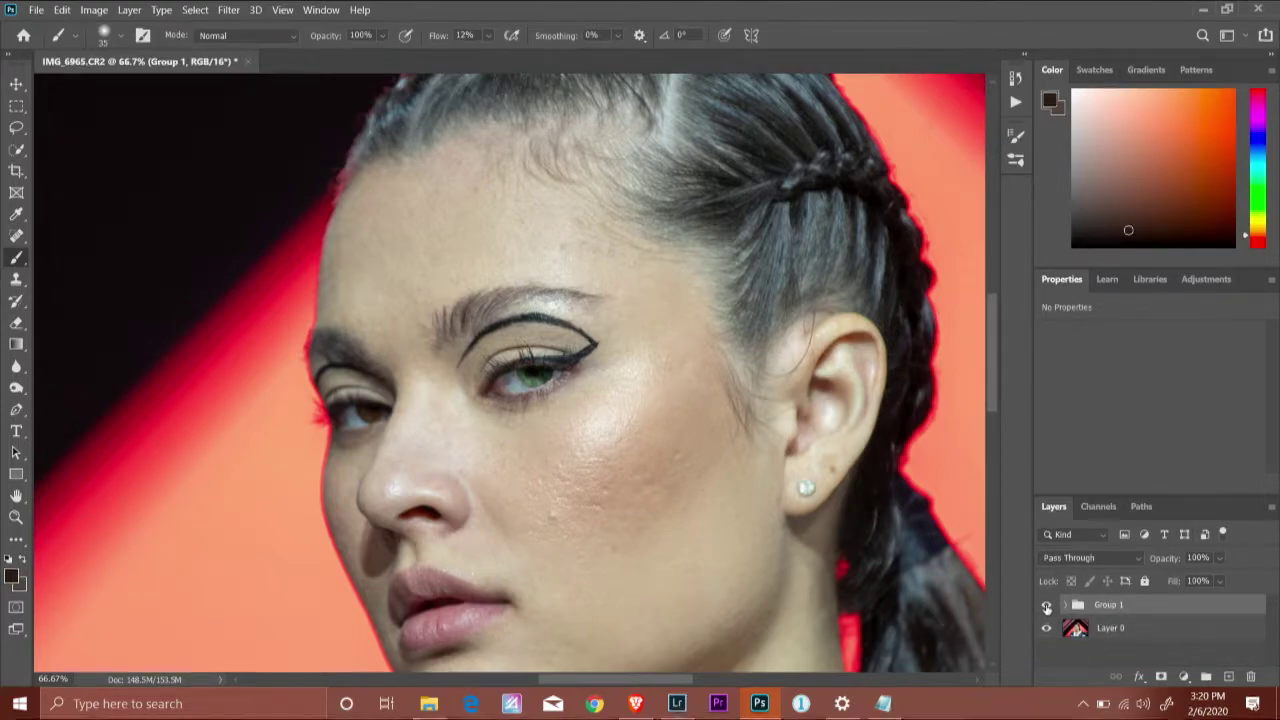
Toggle Group 1 off and on to compare the eye, then expand the group.
{"action": "left_click", "coordinate": [1046, 606]}
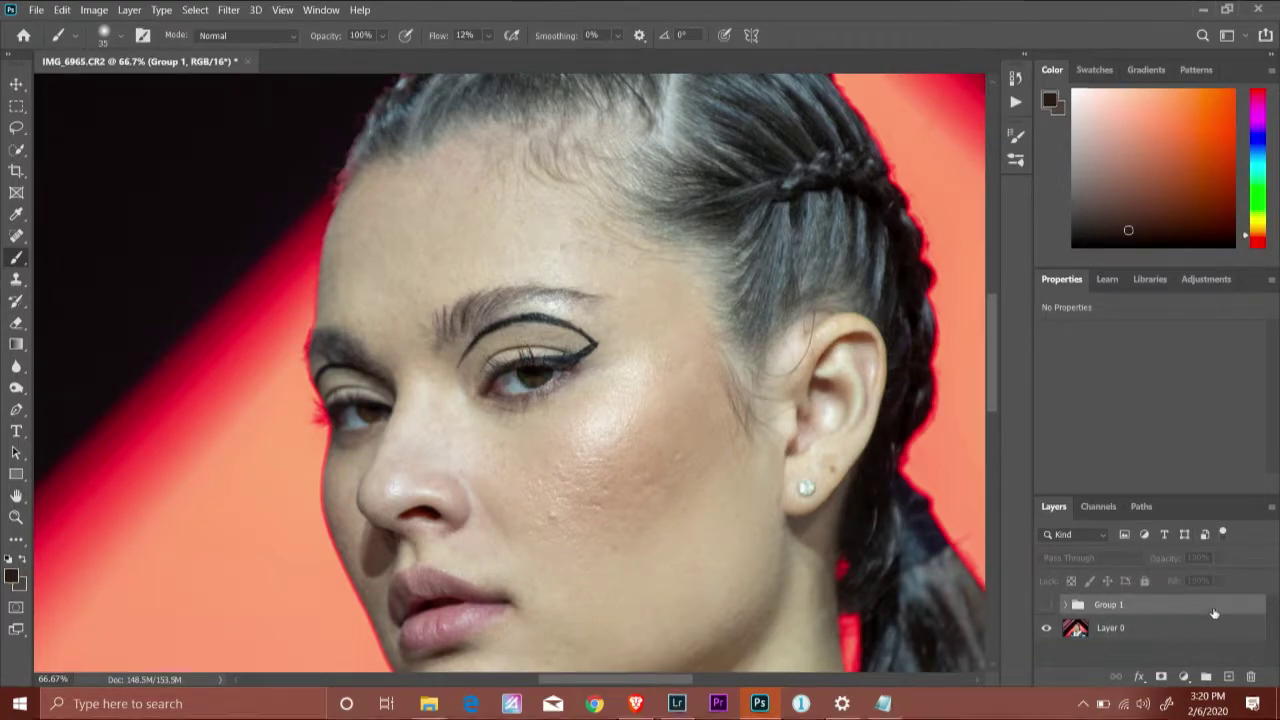
{"action": "left_click", "coordinate": [1047, 606]}
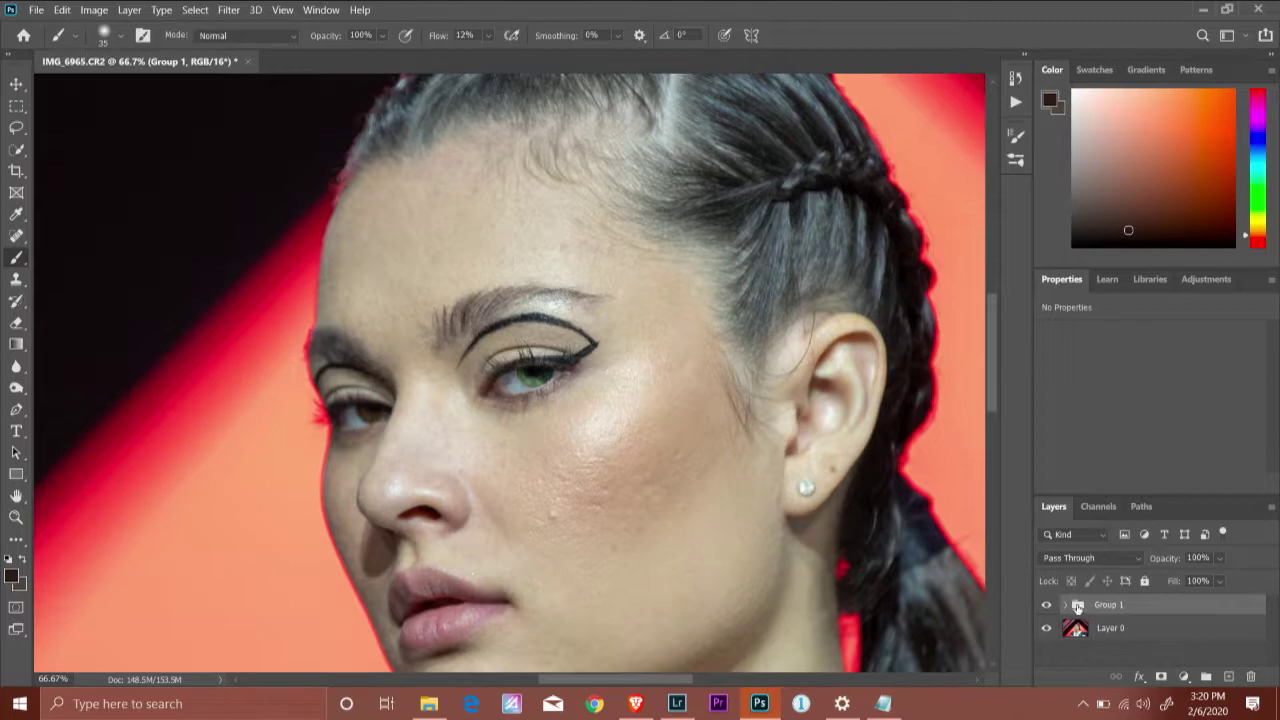
{"action": "left_click", "coordinate": [1067, 605]}
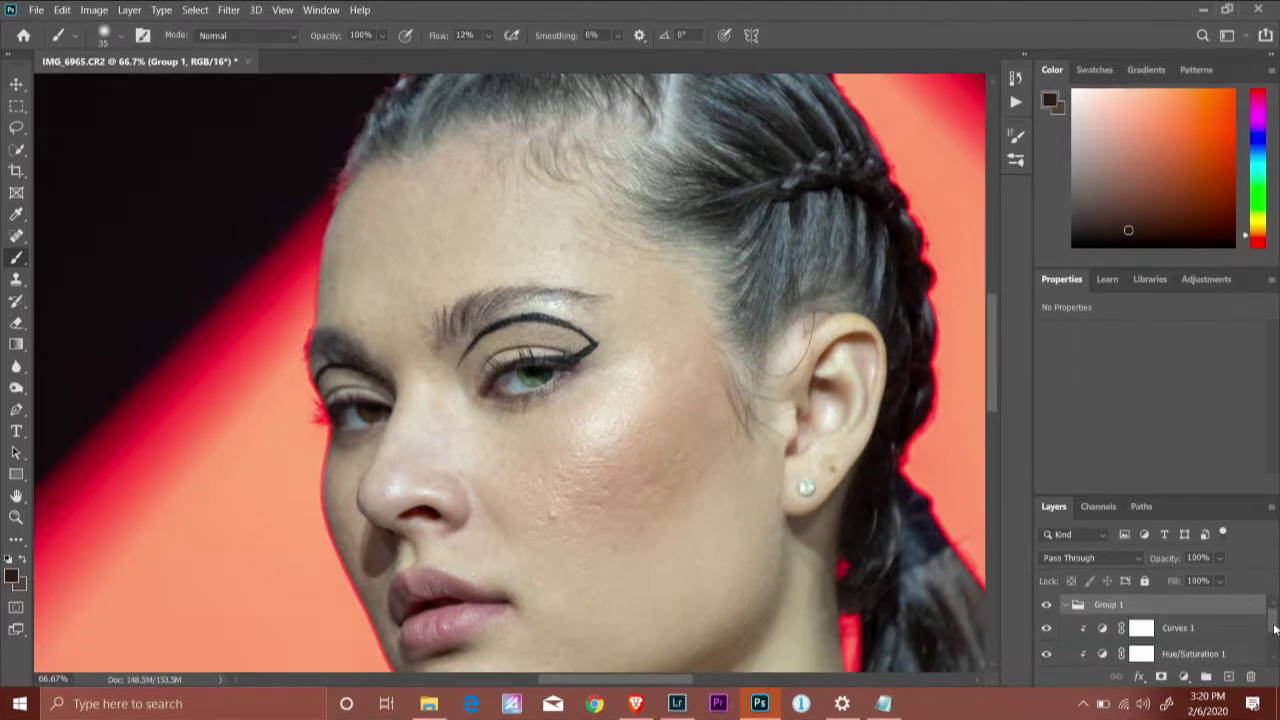
{"action": "left_click_drag", "start_coordinate": [1274, 622], "coordinate": [1274, 628]}
Select the Curves 1 mask and pull the RGB curve down slightly.
{"action": "left_click", "coordinate": [1142, 612]}
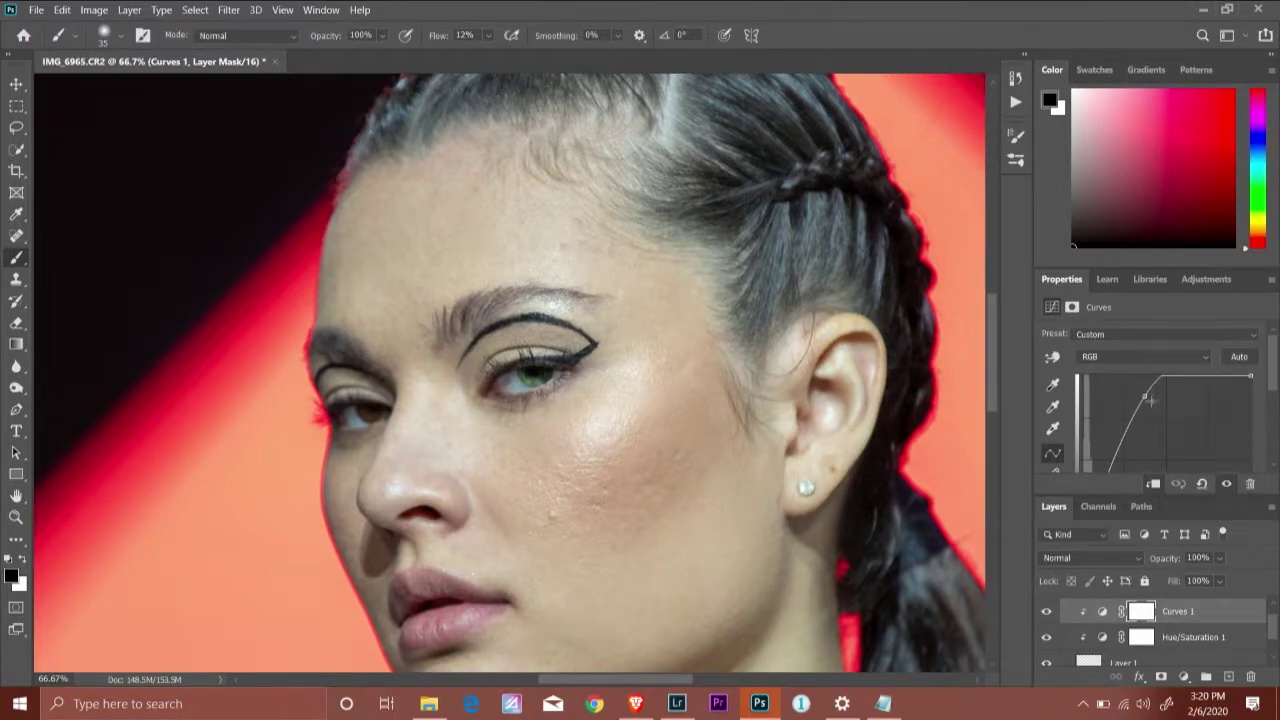
{"action": "left_click_drag", "start_coordinate": [1148, 398], "coordinate": [1150, 403]}
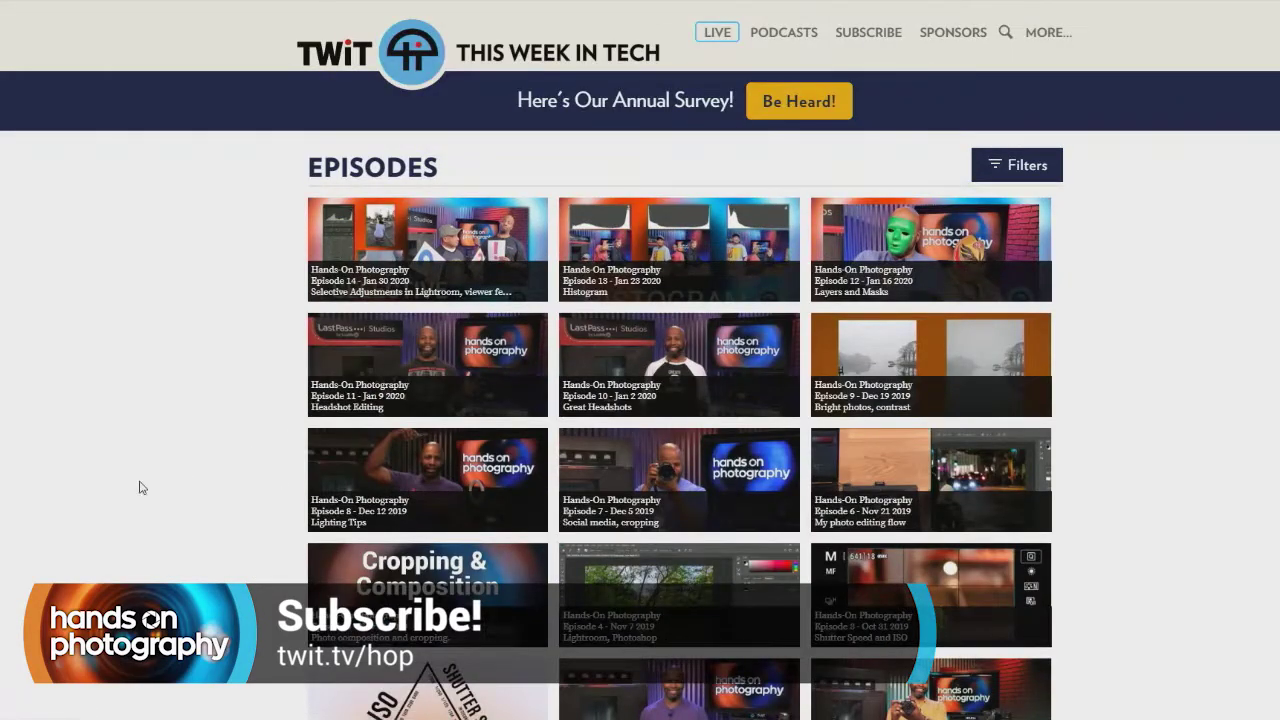
Scroll down the Hands-On Photography episode list.
{"action": "scroll", "coordinate": [120, 489], "scroll_direction": "down", "scroll_amount": 3}
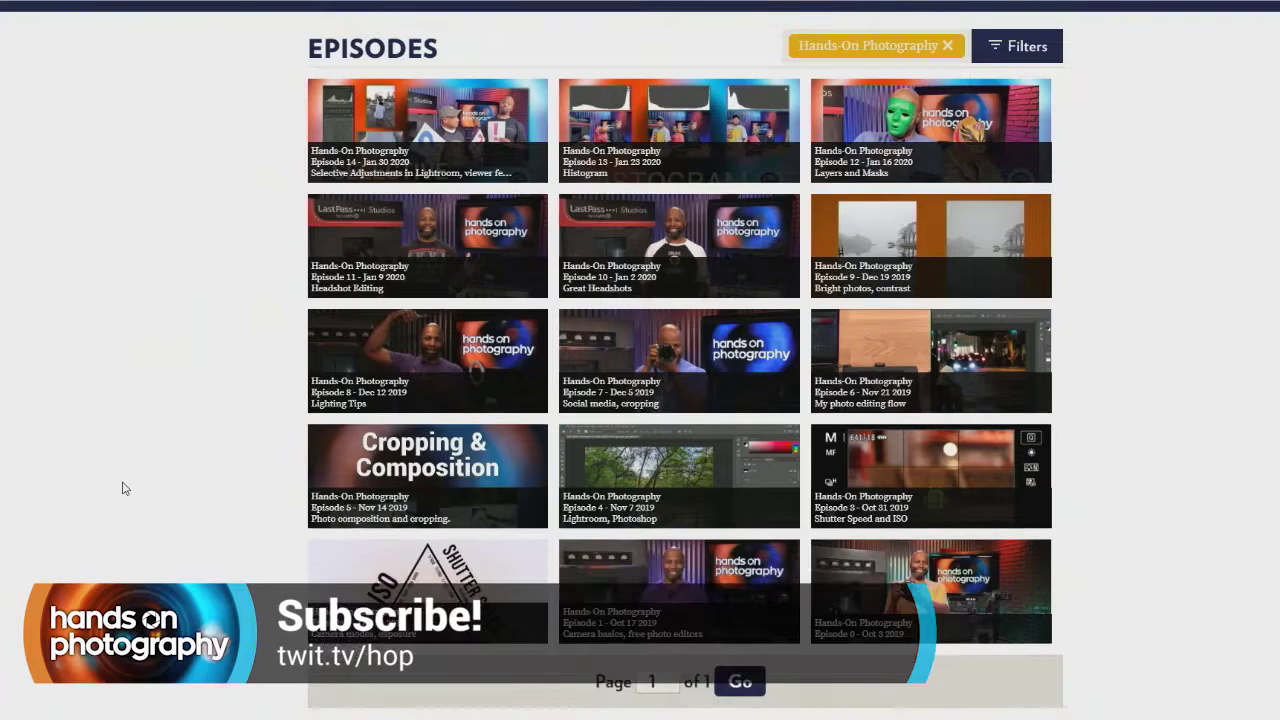